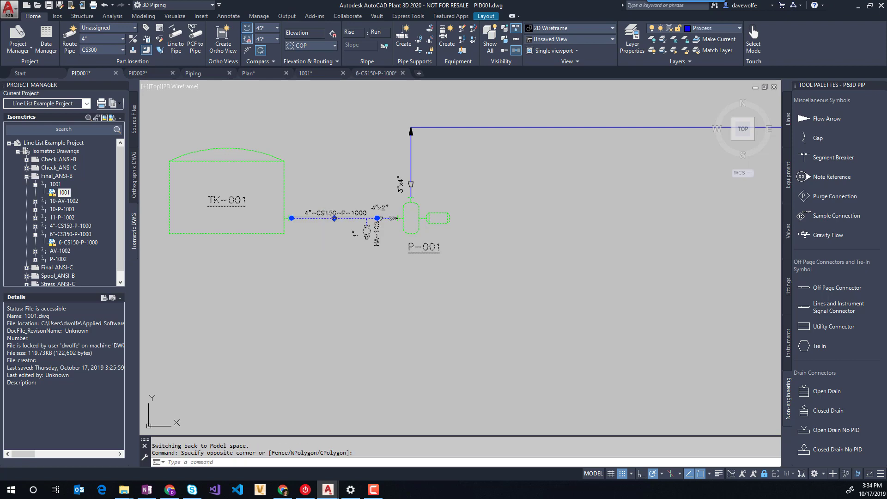
Step: Review the tag format and fields of the line segment between TK-001 and P-001, leaving its tag unchanged
{"action": "right_click", "coordinate": [323, 170]}
{"action": "left_click", "coordinate": [354, 200]}
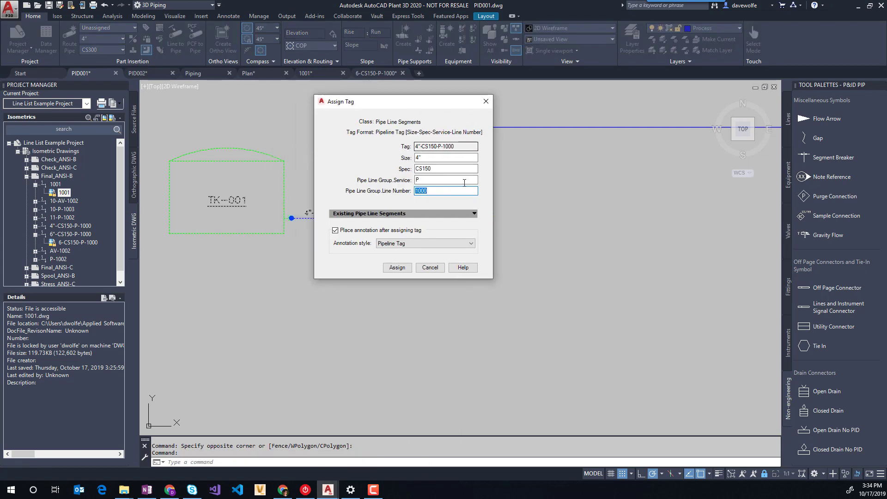
{"action": "left_click", "coordinate": [431, 268]}
{"action": "scroll", "coordinate": [359, 229], "scroll_direction": "down", "scroll_amount": 2}
{"action": "scroll", "coordinate": [359, 229], "scroll_direction": "up", "scroll_amount": 1}
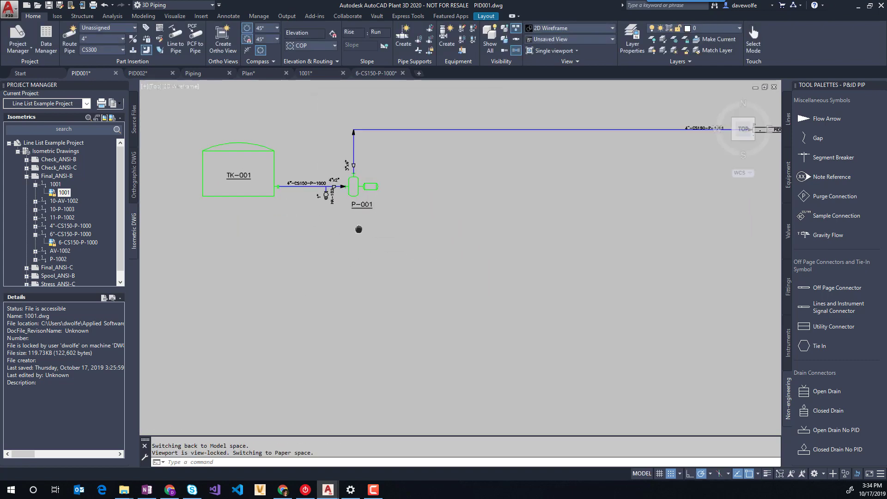
Step: In the Piping drawing, give the pipe under the Size-Spec-Service-Line Number heading a new line number tag, 4"-CS150-P-1000
{"action": "left_click", "coordinate": [205, 74]}
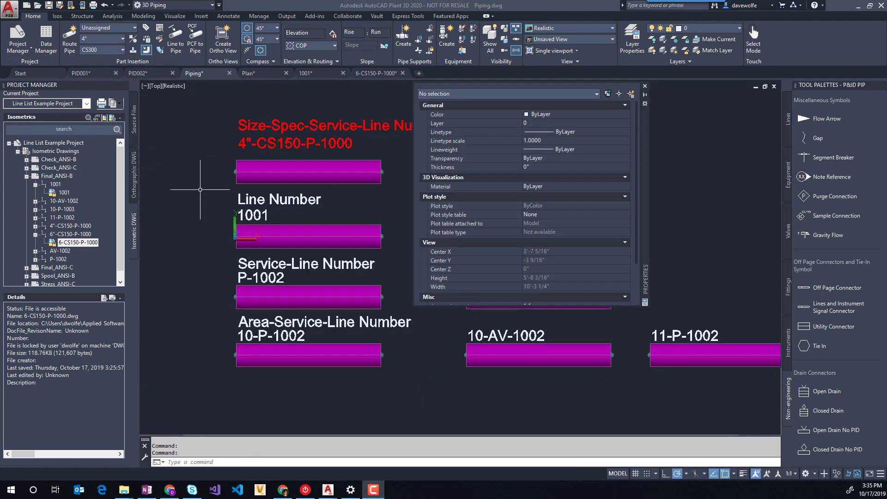
{"action": "left_click", "coordinate": [286, 178]}
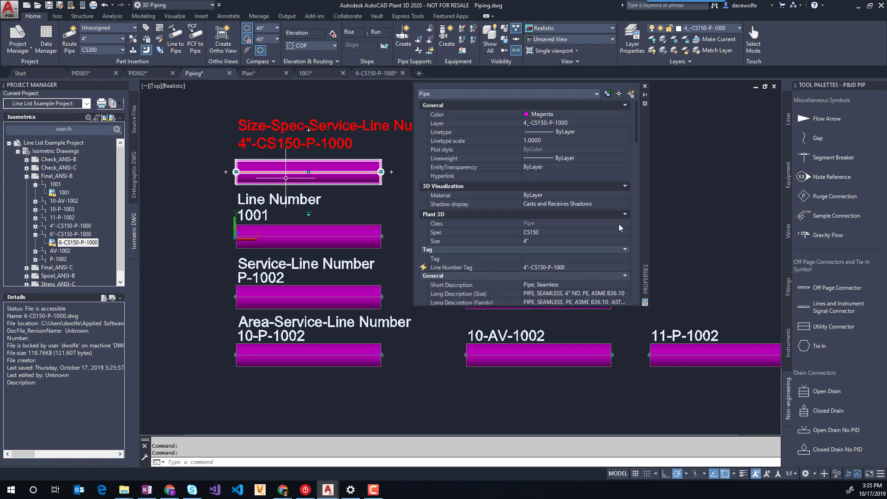
{"action": "left_click", "coordinate": [628, 268]}
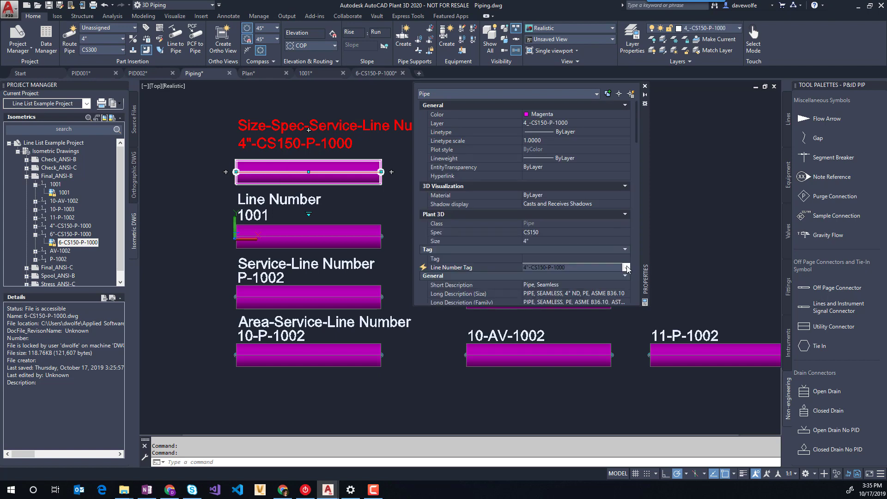
{"action": "left_click", "coordinate": [627, 268]}
{"action": "scroll", "coordinate": [594, 283], "scroll_direction": "up", "scroll_amount": 3}
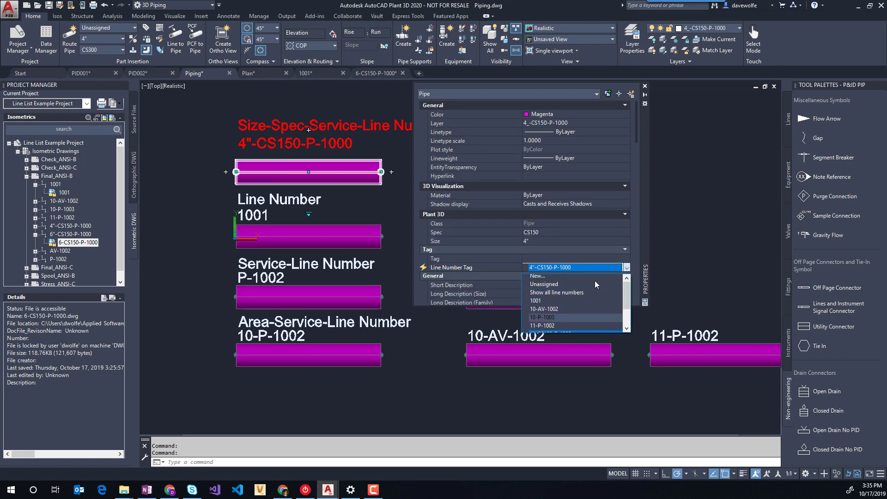
{"action": "left_click", "coordinate": [545, 278]}
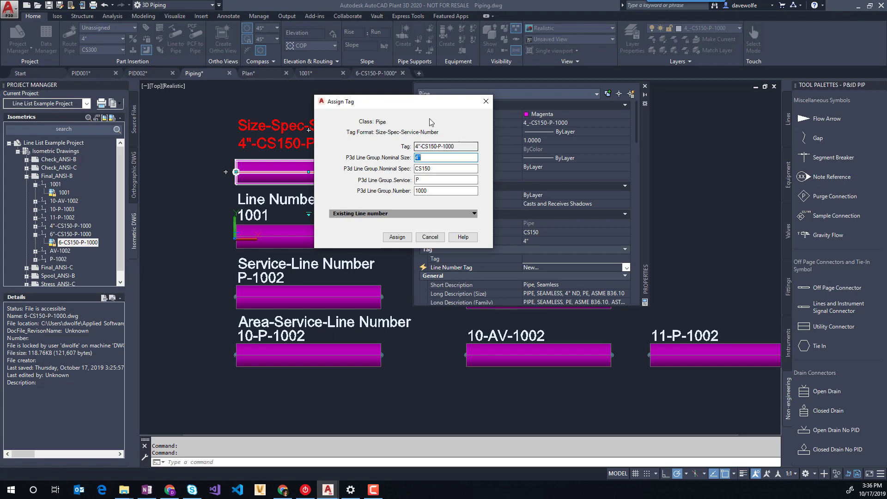
{"action": "left_click", "coordinate": [397, 237]}
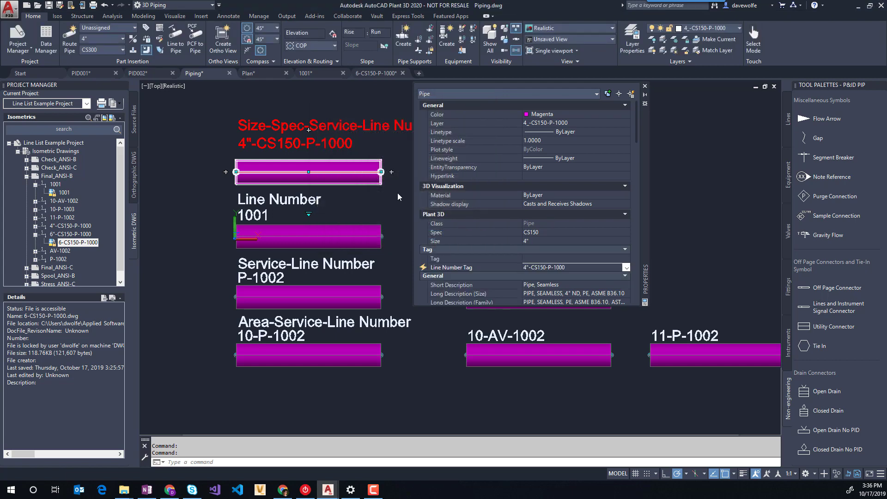
{"action": "key", "text": "Escape"}
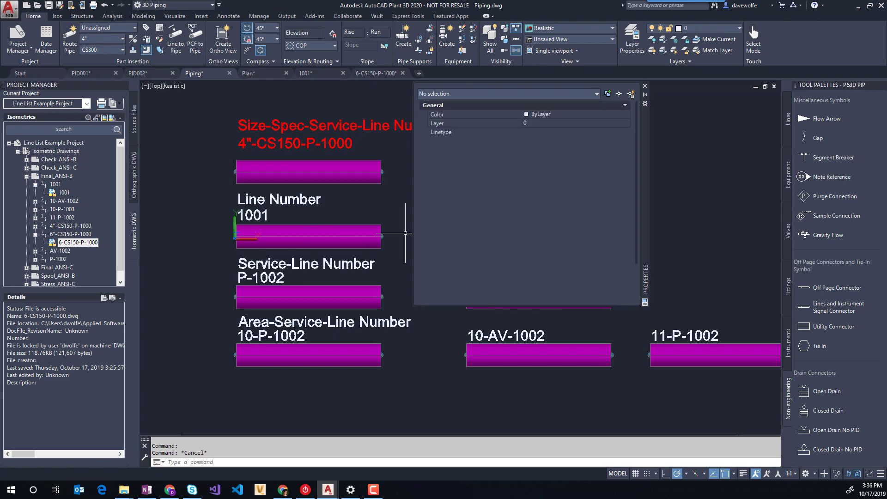
Step: Examine the line number tag annotations in the Plan drawing, moving the Properties palette clear of them
{"action": "left_click", "coordinate": [252, 73]}
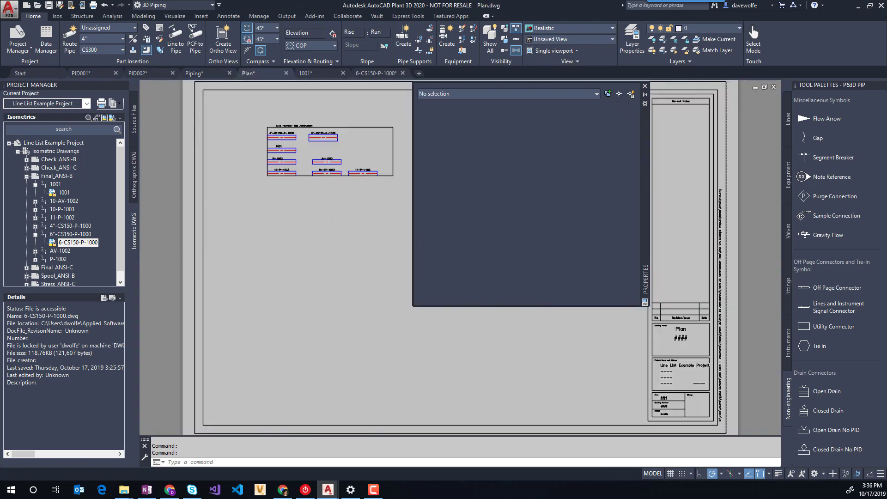
{"action": "scroll", "coordinate": [309, 130], "scroll_direction": "up", "scroll_amount": 4}
{"action": "scroll", "coordinate": [300, 155], "scroll_direction": "down", "scroll_amount": 2}
{"action": "mouse_move", "coordinate": [288, 188]}
{"action": "middle_mouse_down"}
{"action": "mouse_move", "coordinate": [256, 210]}
{"action": "mouse_move", "coordinate": [249, 230]}
{"action": "middle_mouse_up"}
{"action": "mouse_move", "coordinate": [648, 168]}
{"action": "left_mouse_down"}
{"action": "mouse_move", "coordinate": [752, 243]}
{"action": "mouse_move", "coordinate": [755, 228]}
{"action": "left_mouse_up"}
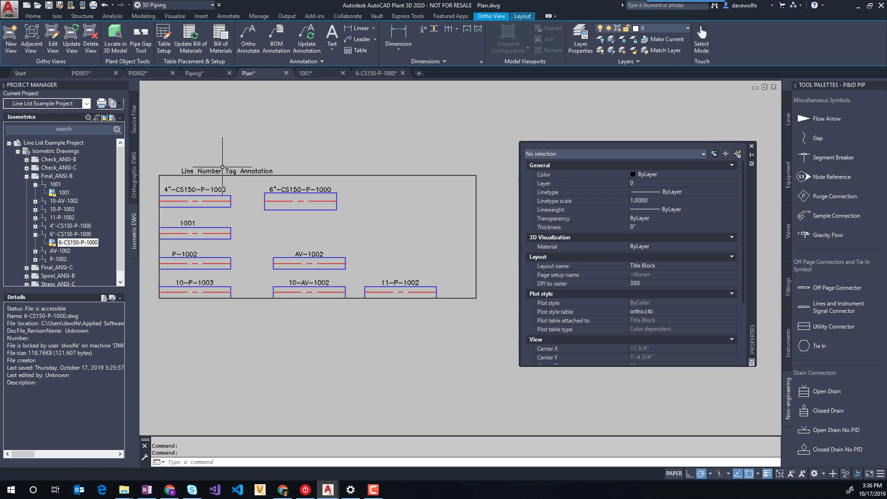
Step: Examine the line number label along the pipe in the 1001 isometric drawing
{"action": "left_click", "coordinate": [312, 77]}
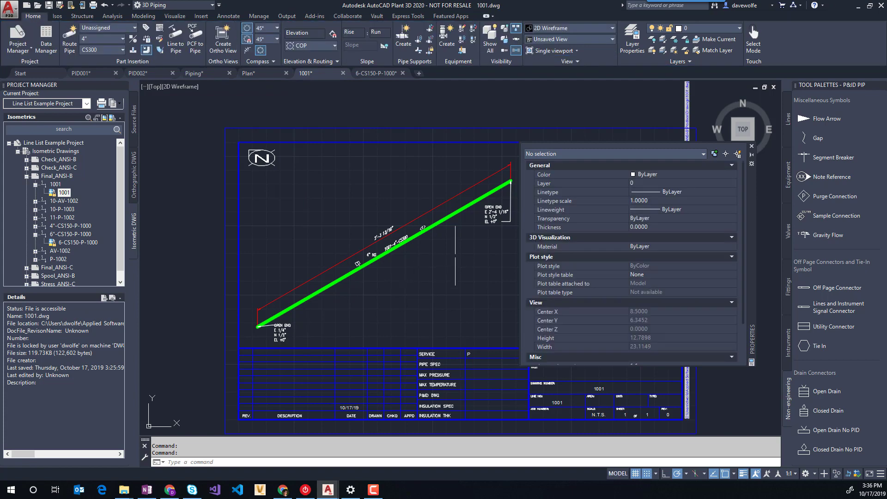
{"action": "scroll", "coordinate": [395, 253], "scroll_direction": "up", "scroll_amount": 2}
{"action": "scroll", "coordinate": [405, 239], "scroll_direction": "down", "scroll_amount": 2}
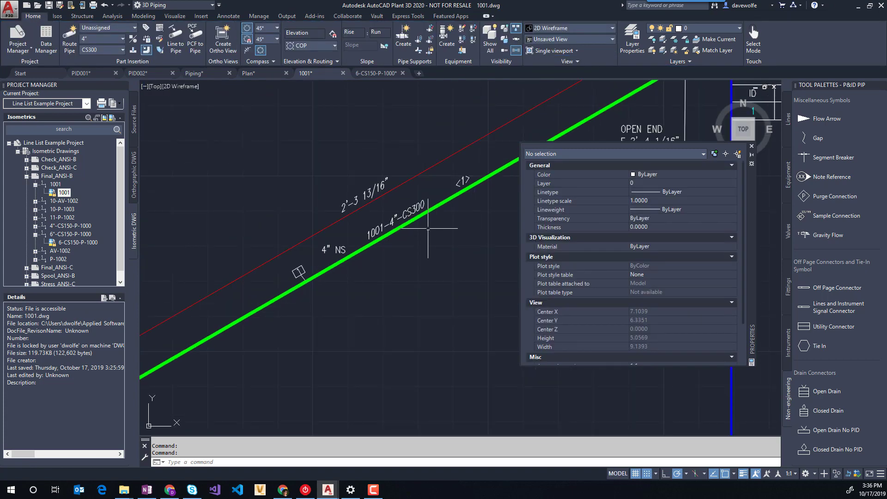
{"action": "scroll", "coordinate": [417, 218], "scroll_direction": "up", "scroll_amount": 3}
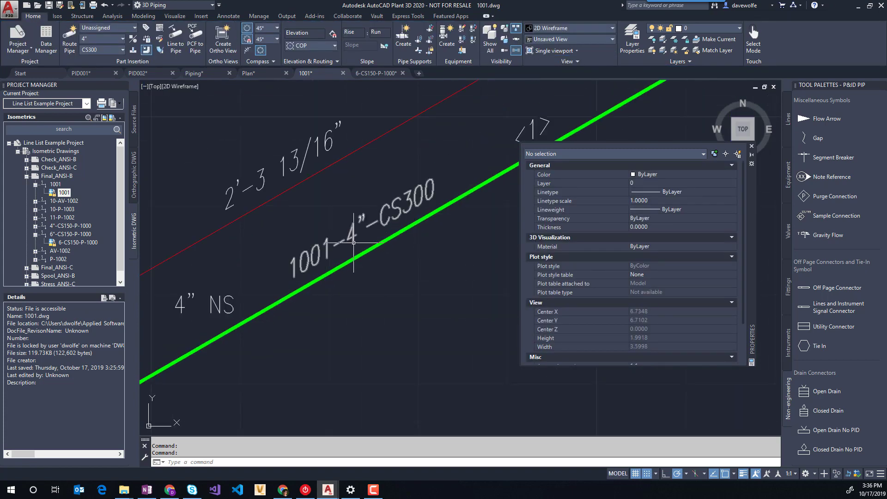
{"action": "scroll", "coordinate": [393, 215], "scroll_direction": "down", "scroll_amount": 2}
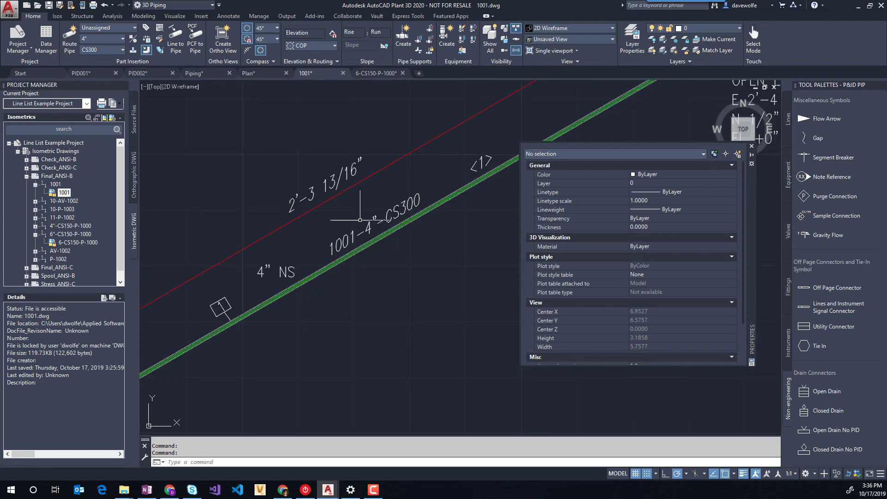
{"action": "scroll", "coordinate": [421, 206], "scroll_direction": "down", "scroll_amount": 2}
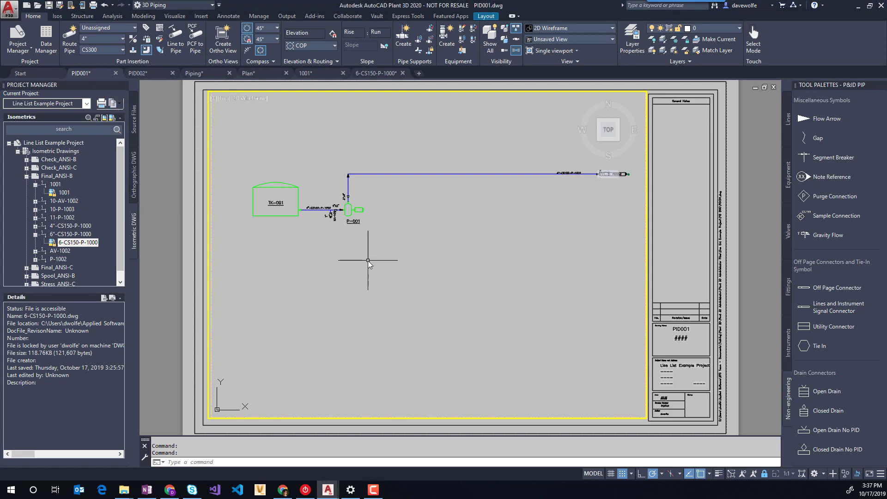
Step: In PID001, inspect the To and From properties of the 4" line segment leaving tank TK-001
{"action": "scroll", "coordinate": [298, 199], "scroll_direction": "up", "scroll_amount": 2}
{"action": "scroll", "coordinate": [285, 266], "scroll_direction": "up", "scroll_amount": 3}
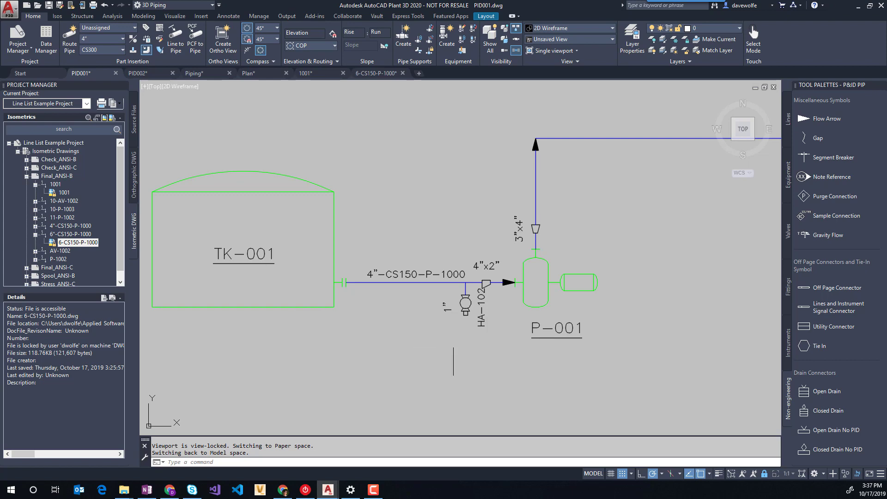
{"action": "left_click", "coordinate": [420, 282]}
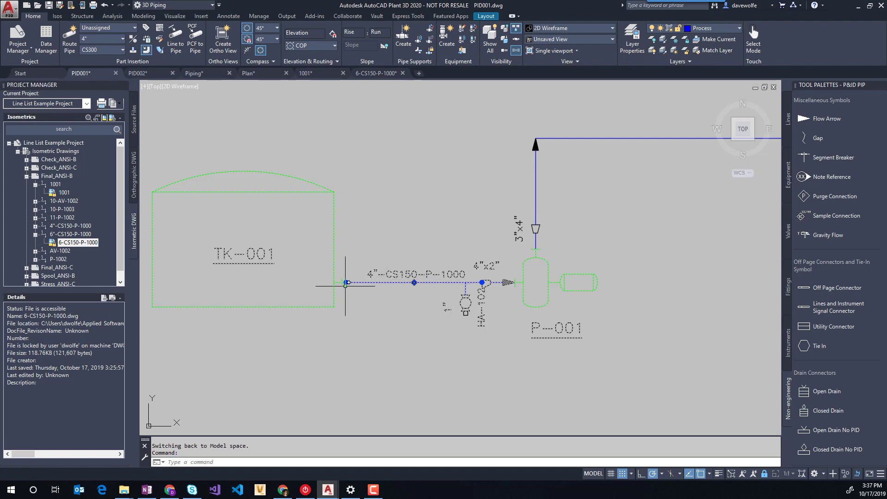
{"action": "right_click", "coordinate": [302, 206]}
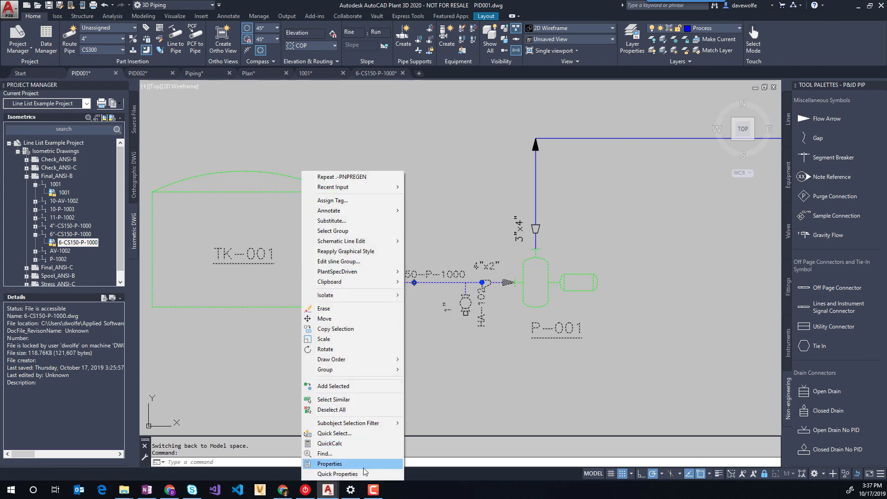
{"action": "left_click", "coordinate": [329, 463]}
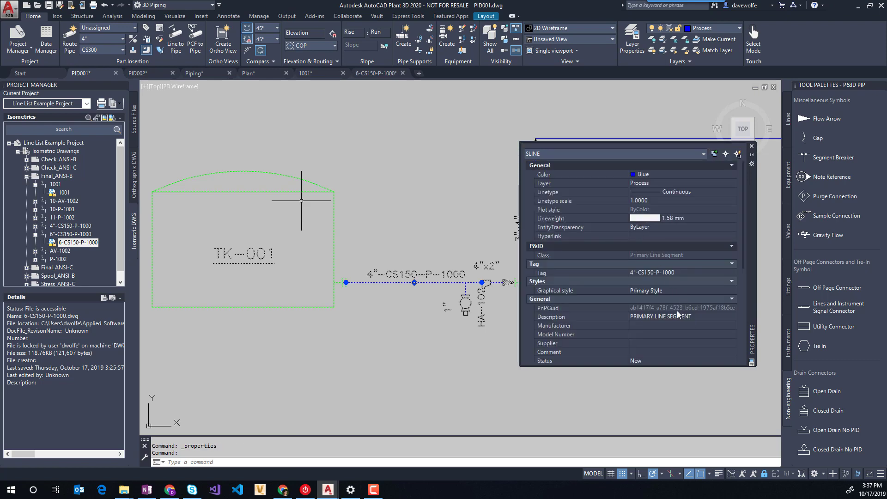
{"action": "scroll", "coordinate": [675, 316], "scroll_direction": "down", "scroll_amount": 5}
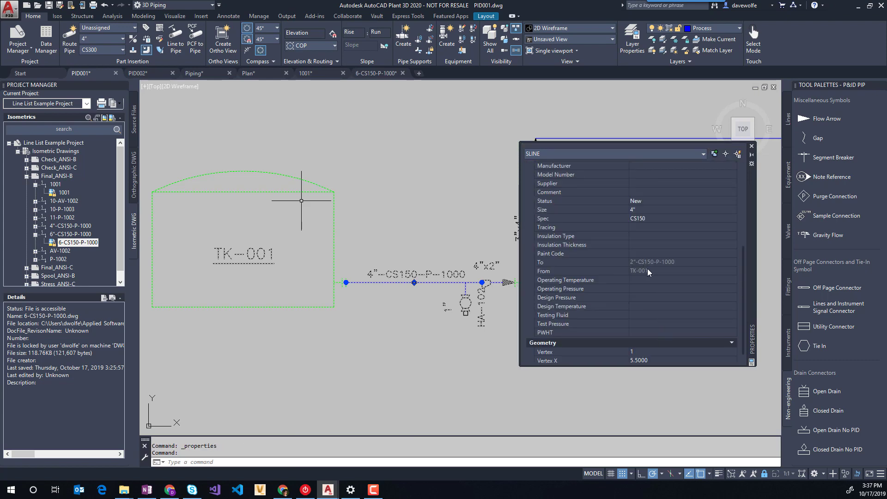
{"action": "middle_click_drag", "start_coordinate": [390, 337], "coordinate": [311, 342]}
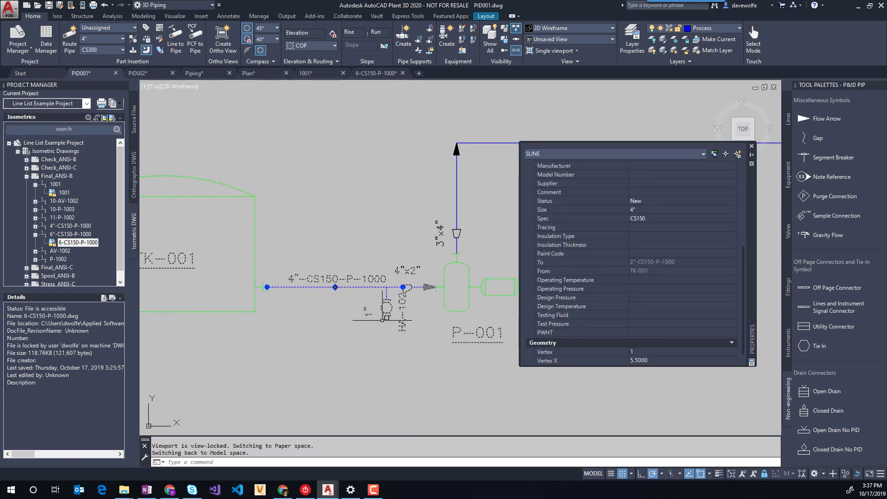
{"action": "key", "text": "Escape"}
Step: Inspect the size, To and From properties of the short segment between the reducer and pump P-001
{"action": "left_click", "coordinate": [416, 287]}
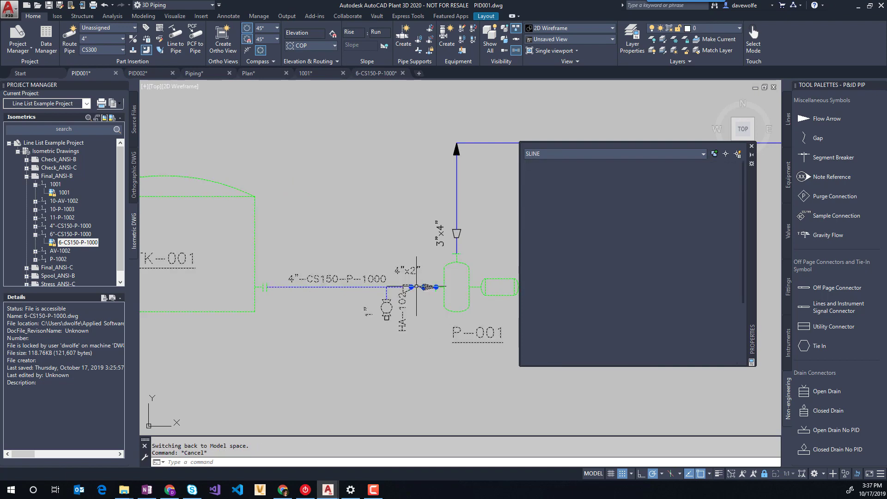
{"action": "scroll", "coordinate": [596, 304], "scroll_direction": "down", "scroll_amount": 5}
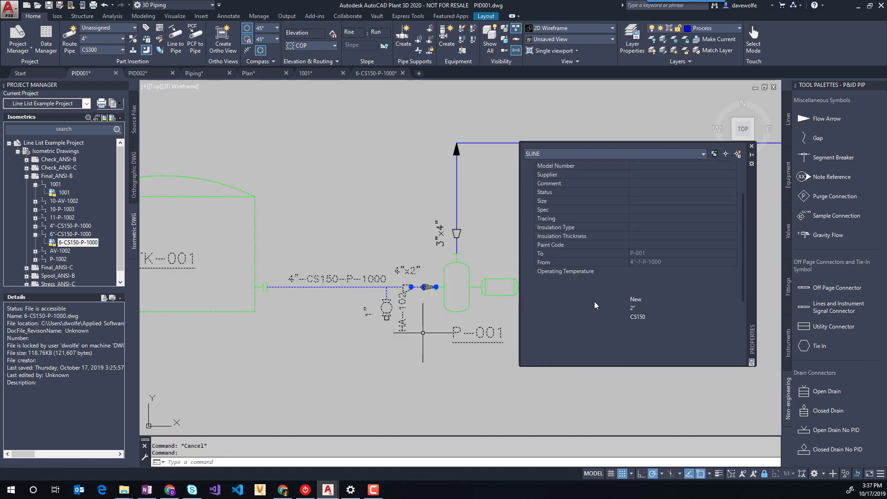
{"action": "key", "text": "Escape"}
Step: Inspect the tag, size, To and From properties of the 1" branch leading to valve HA-102
{"action": "left_click", "coordinate": [387, 292]}
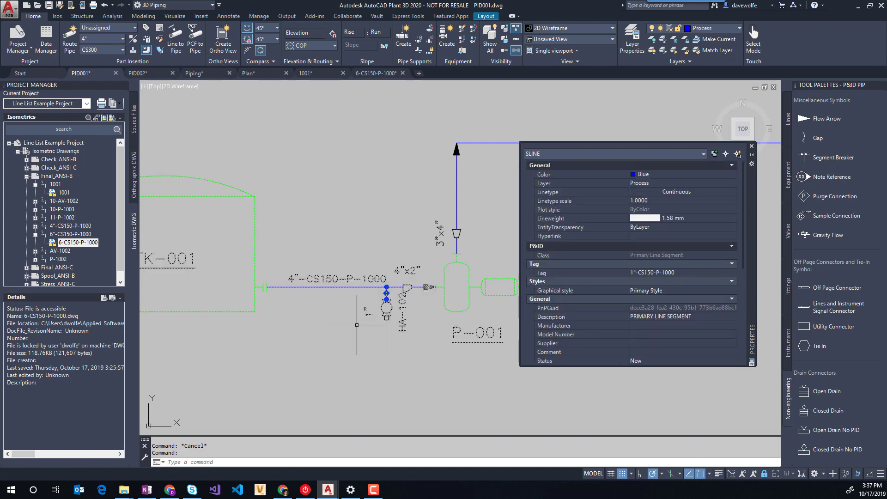
{"action": "scroll", "coordinate": [650, 284], "scroll_direction": "down", "scroll_amount": 4}
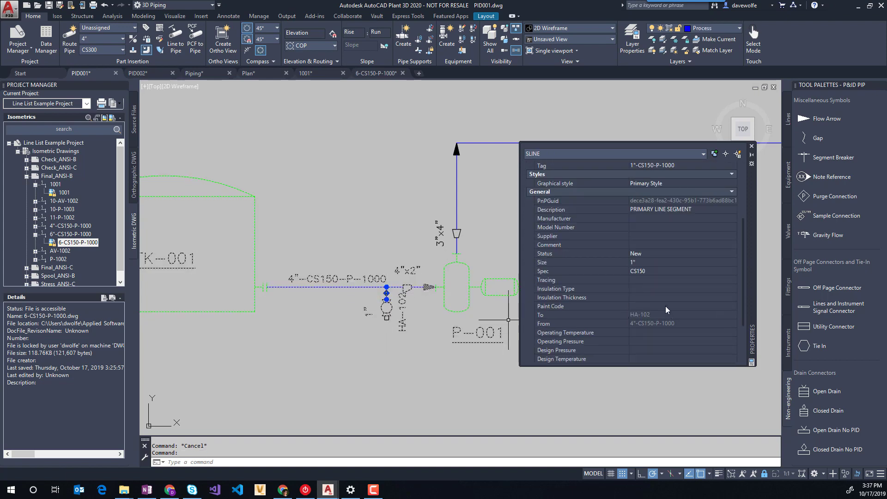
{"action": "key", "text": "Escape"}
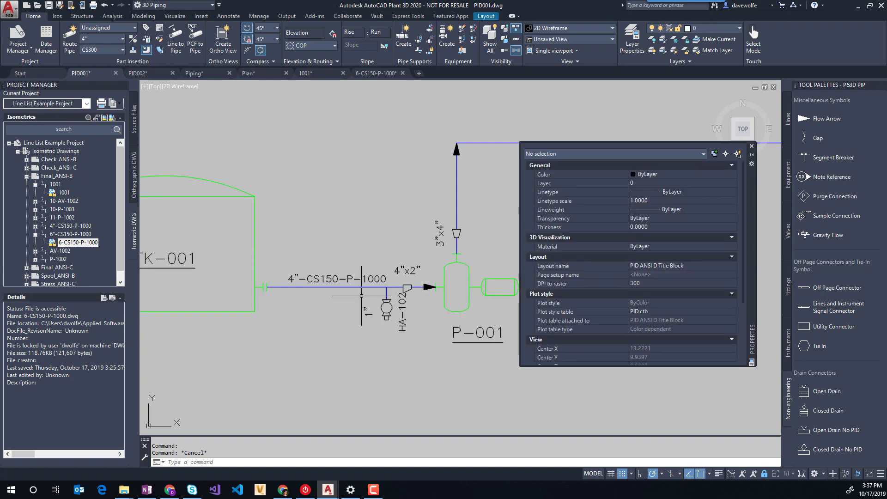
Step: Examine the 1" branch annotation and the tag property of the main line segment from TK-001
{"action": "scroll", "coordinate": [361, 295], "scroll_direction": "down", "scroll_amount": 2}
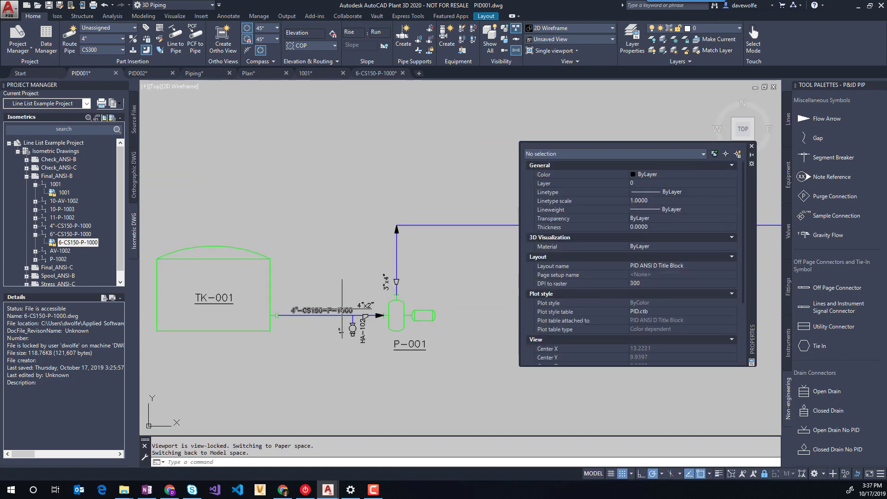
{"action": "scroll", "coordinate": [342, 310], "scroll_direction": "up", "scroll_amount": 4}
{"action": "scroll", "coordinate": [350, 338], "scroll_direction": "down", "scroll_amount": 2}
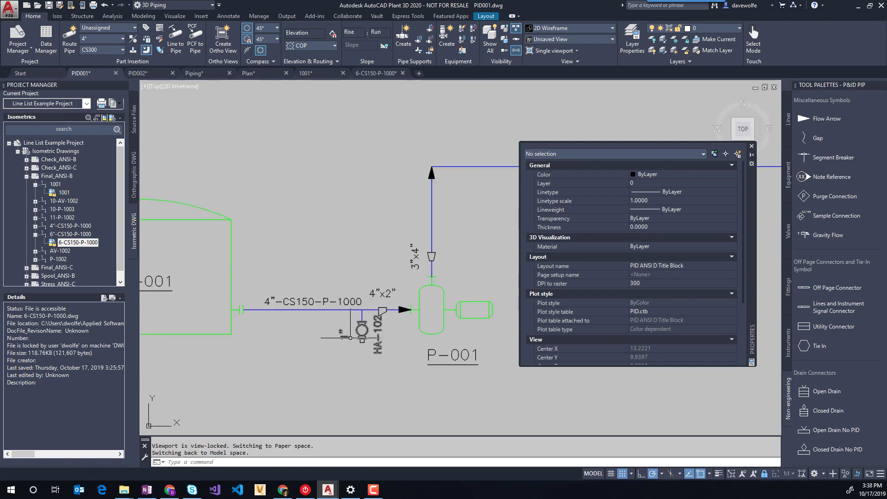
{"action": "left_click", "coordinate": [348, 338]}
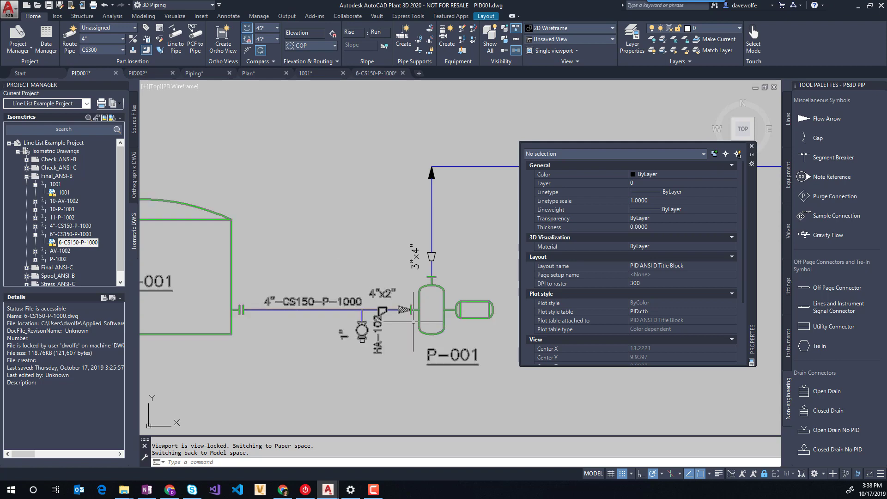
{"action": "left_click", "coordinate": [323, 310]}
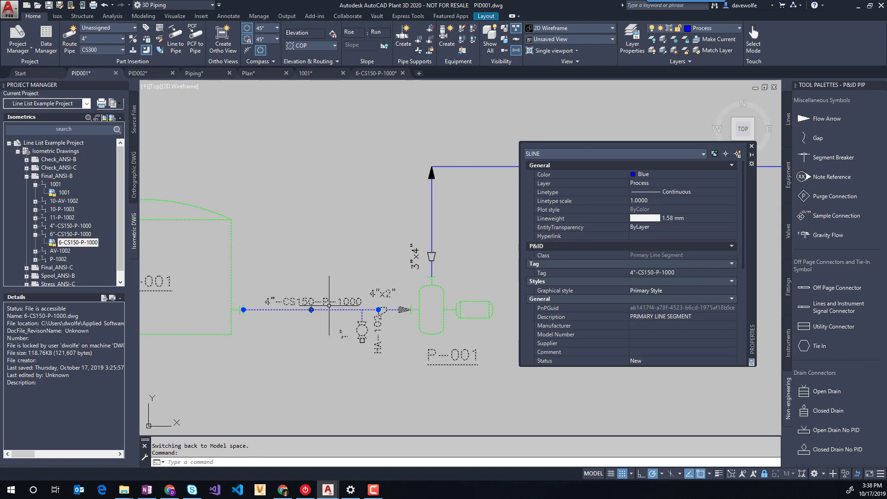
{"action": "scroll", "coordinate": [309, 321], "scroll_direction": "down", "scroll_amount": 4}
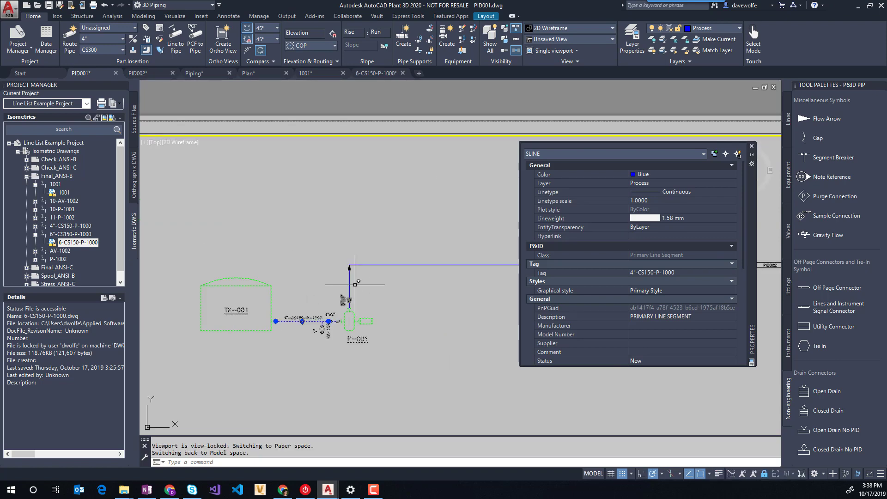
{"action": "key", "text": "Escape"}
{"action": "middle_click_drag", "start_coordinate": [274, 245], "coordinate": [311, 241]}
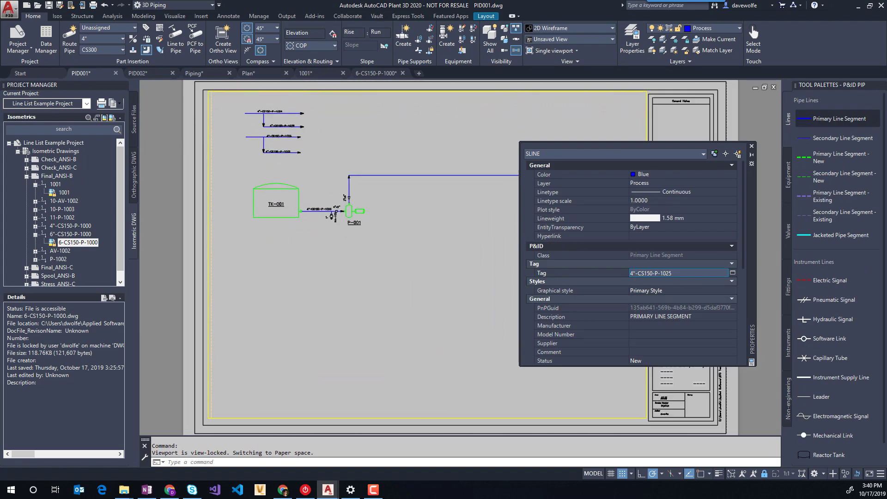
Step: Open the project setup of the Line List Example Project and display the class settings for Pipe Line Segments
{"action": "right_click", "coordinate": [57, 143]}
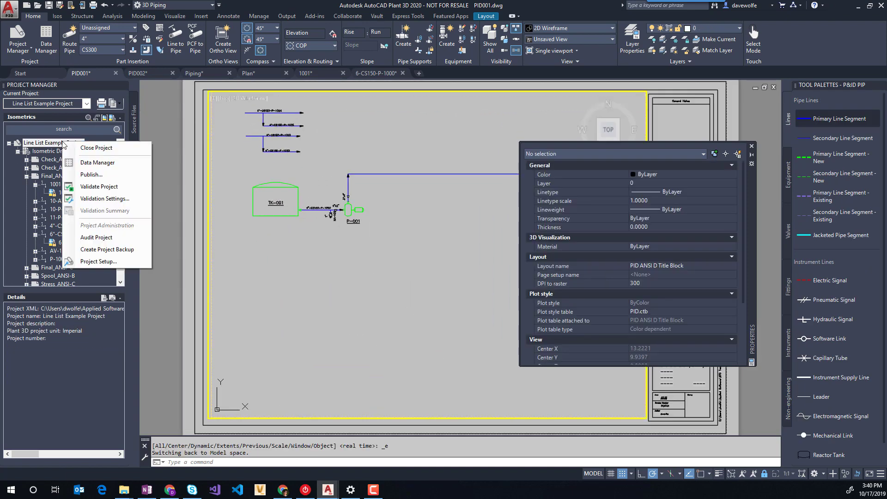
{"action": "left_click", "coordinate": [102, 266]}
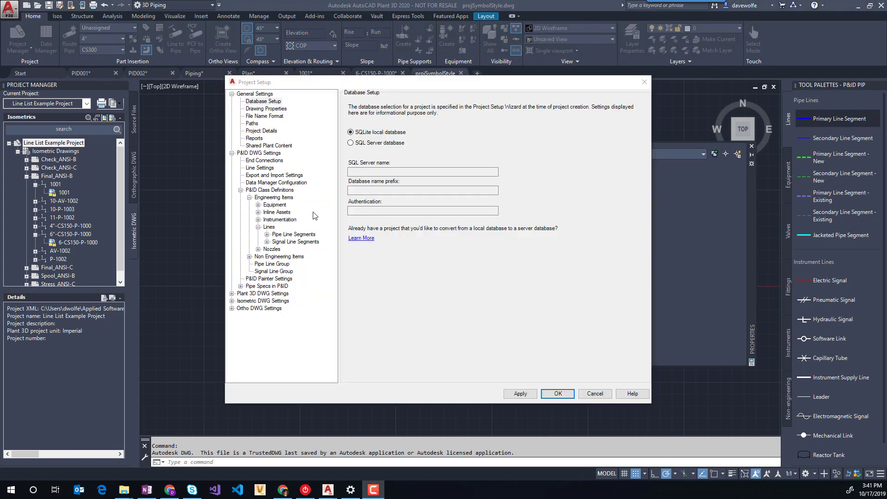
{"action": "left_click", "coordinate": [288, 236]}
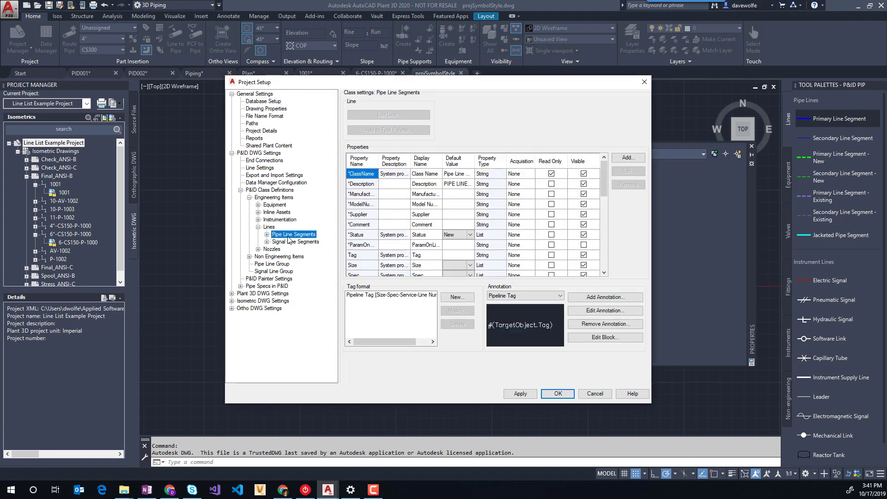
Step: Examine the subparts and delimiters of the Pipe Line Segments tag format, and close its setup without changes
{"action": "left_click", "coordinate": [373, 300]}
{"action": "left_click", "coordinate": [382, 296]}
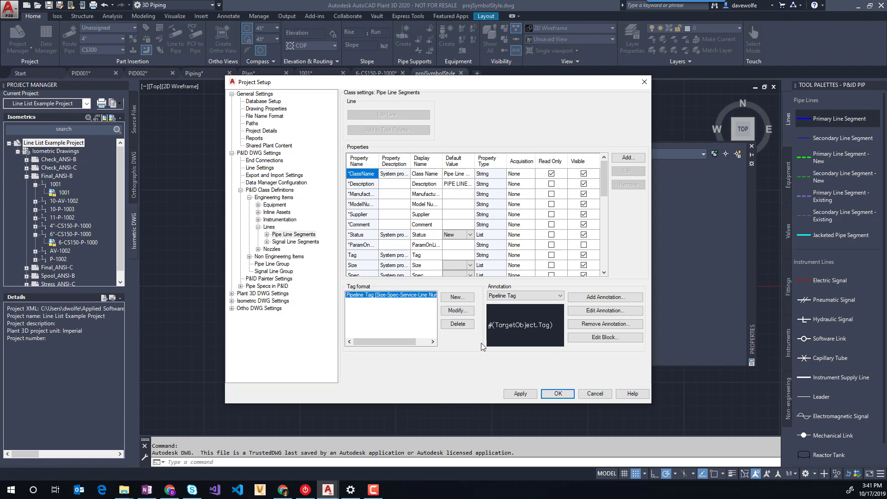
{"action": "left_click_drag", "start_coordinate": [707, 404], "coordinate": [717, 403]}
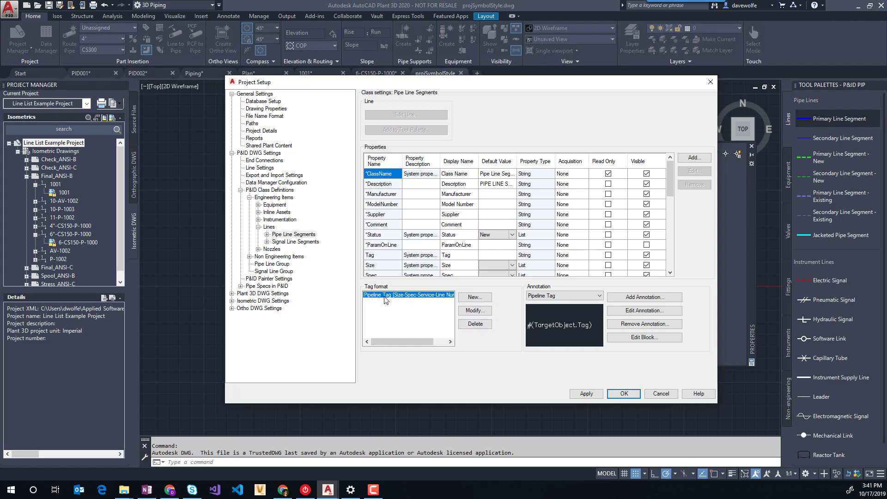
{"action": "left_click", "coordinate": [474, 310]}
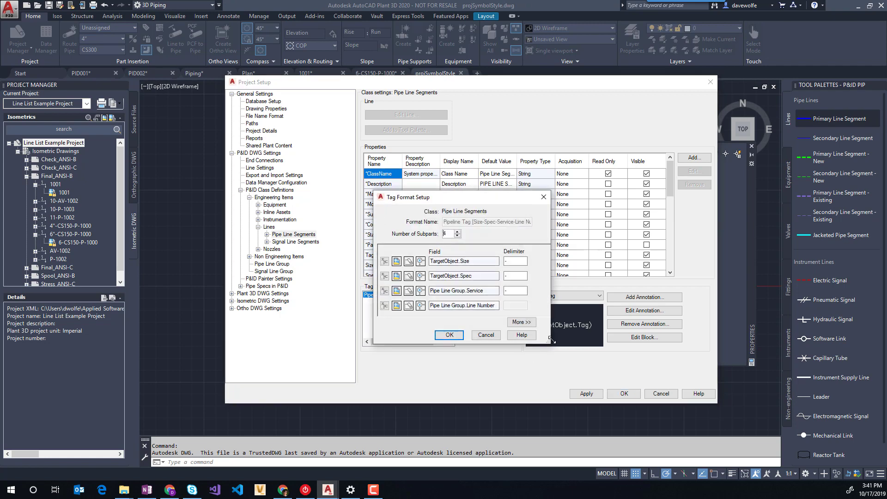
{"action": "left_click_drag", "start_coordinate": [550, 343], "coordinate": [561, 368]}
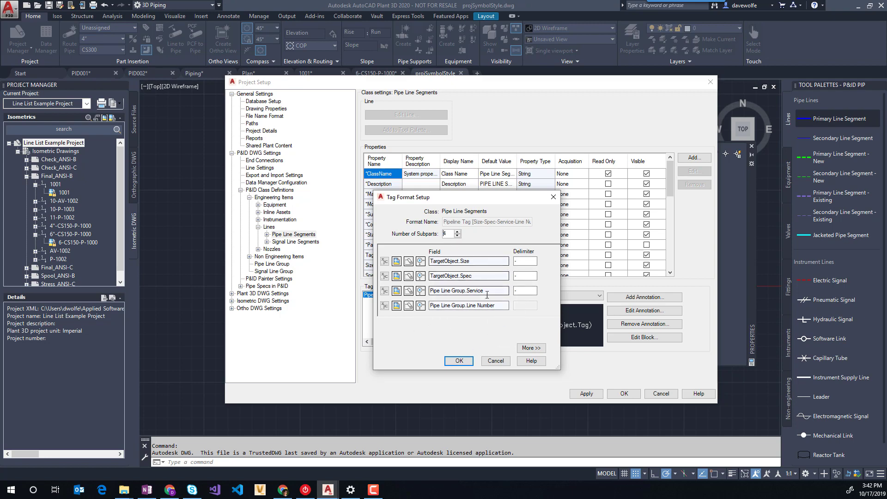
{"action": "left_click", "coordinate": [496, 361]}
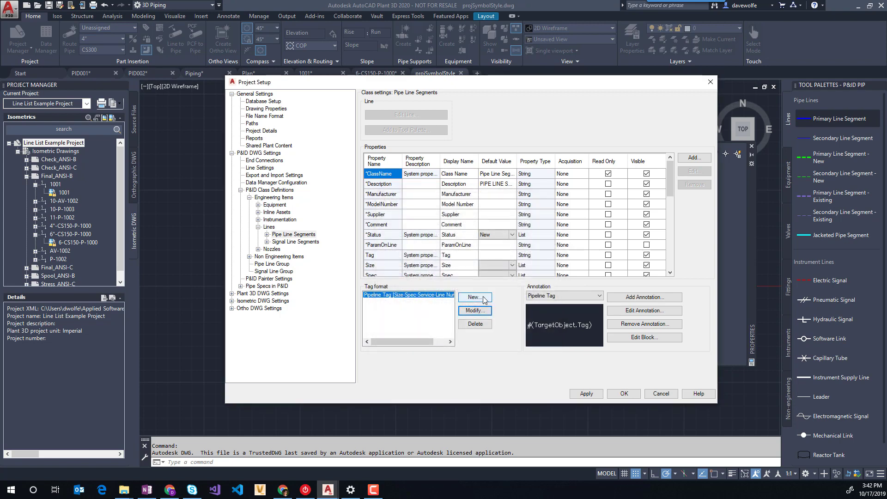
Step: Start a new Pipe Line Segments tag format based on the existing one, named "Pipeline Tag [Size-Service-Line Number-Spec]"
{"action": "left_click", "coordinate": [475, 311]}
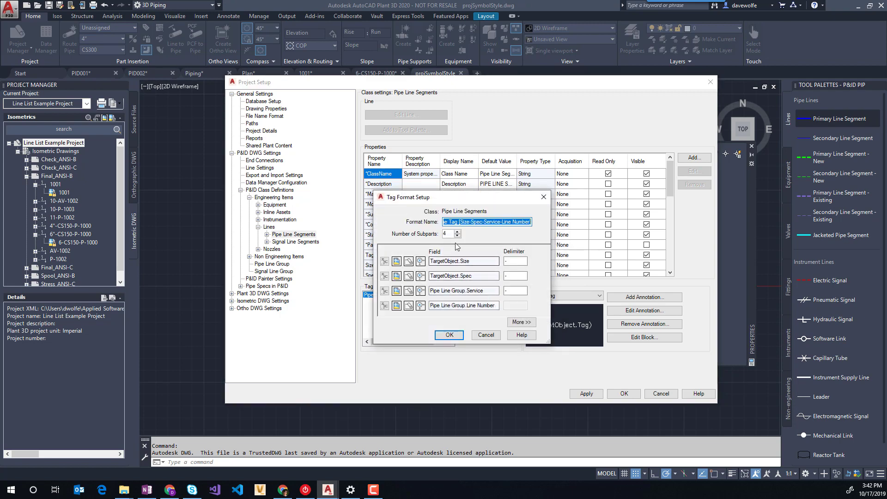
{"action": "left_click", "coordinate": [451, 223]}
{"action": "key", "text": "shift+Home"}
{"action": "left_click", "coordinate": [459, 223]}
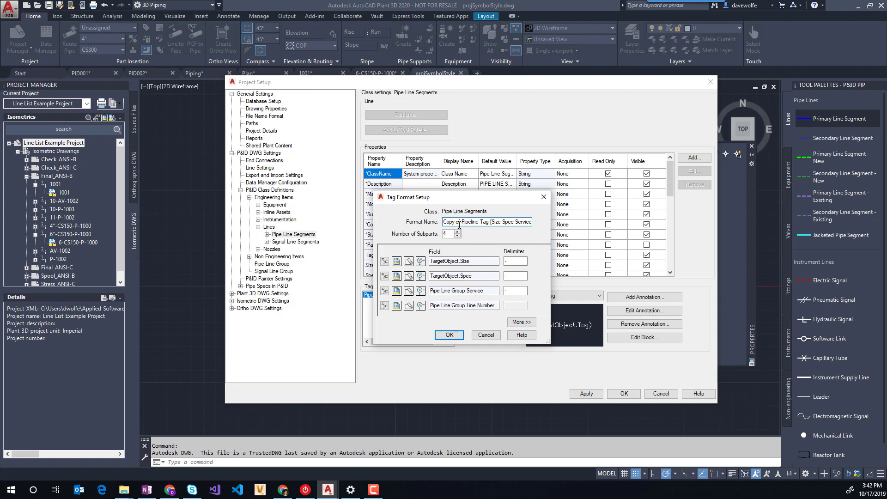
{"action": "key", "text": "BackSpace"}
{"action": "key", "text": "BackSpace"}
{"action": "key", "text": "BackSpace"}
{"action": "key", "text": "BackSpace"}
{"action": "key", "text": "BackSpace"}
{"action": "key", "text": "BackSpace"}
{"action": "key", "text": "BackSpace"}
{"action": "key", "text": "BackSpace"}
{"action": "key", "text": "Delete"}
{"action": "key", "text": "Delete"}
{"action": "key", "text": "Delete"}
{"action": "key", "text": "Delete"}
{"action": "key", "text": "Delete"}
{"action": "key", "text": "End"}
{"action": "key", "text": "Left"}
{"action": "type", "text": "-Spec"}
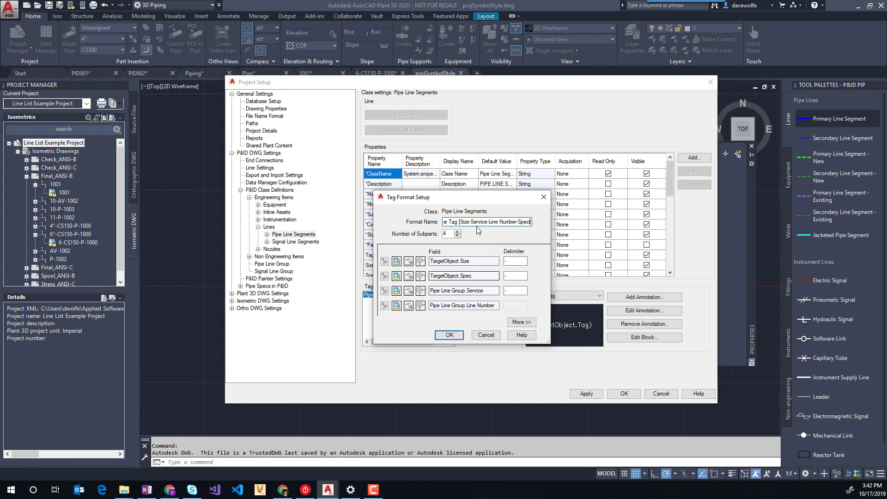
Step: Set the second subpart of the new tag format to the Service property of Pipe Line Group
{"action": "left_click", "coordinate": [384, 276]}
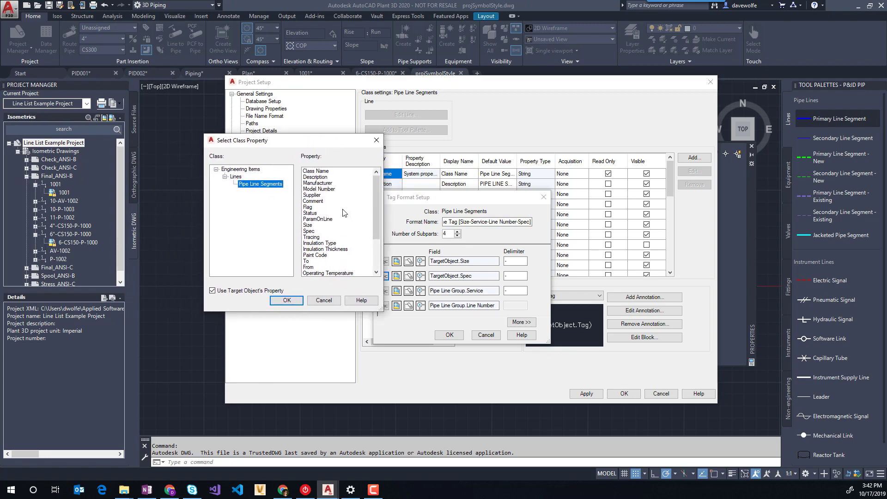
{"action": "left_click", "coordinate": [212, 291]}
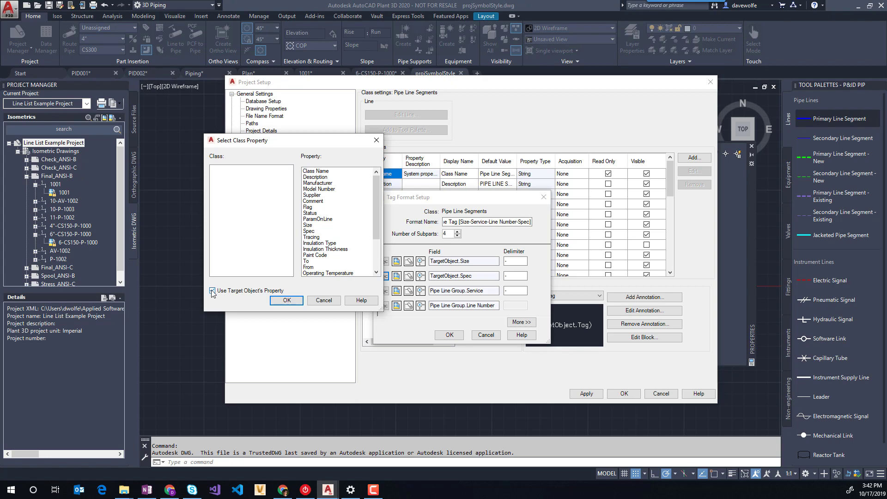
{"action": "left_click", "coordinate": [212, 290]}
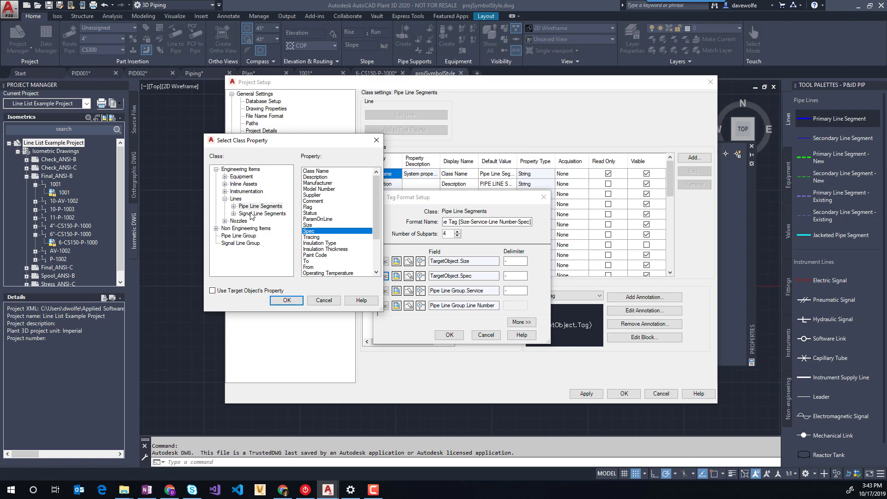
{"action": "left_click", "coordinate": [236, 235]}
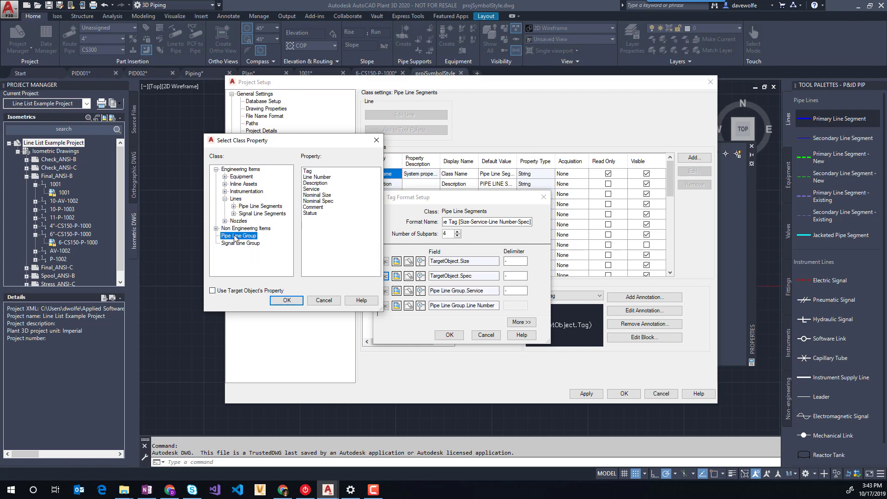
{"action": "left_click", "coordinate": [312, 190]}
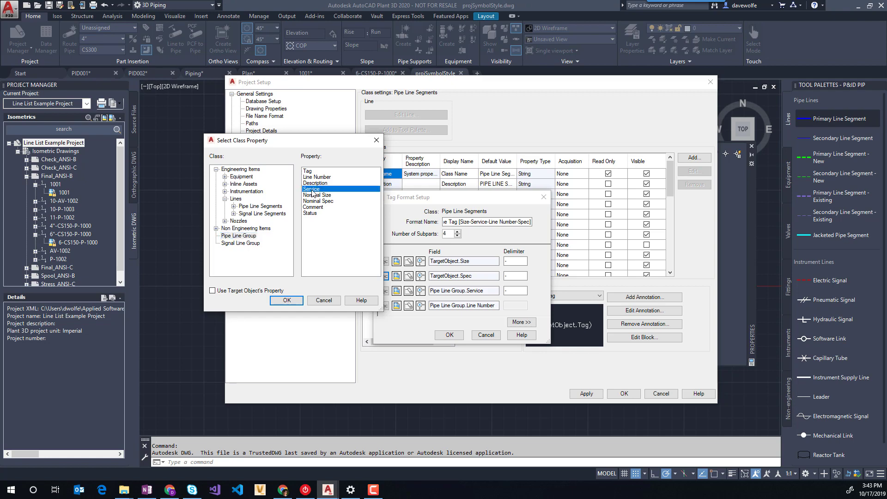
{"action": "left_click", "coordinate": [280, 301]}
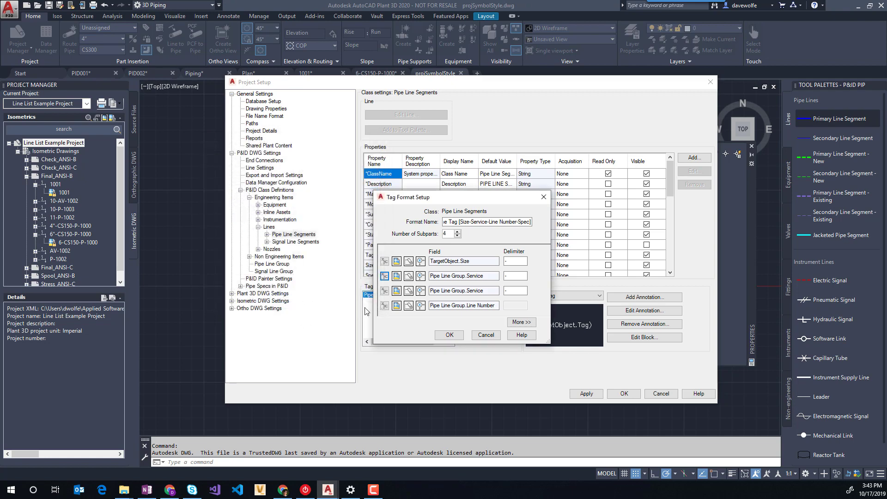
Step: Set the third subpart of the tag format to the Line Number property of Pipe Line Group
{"action": "left_click", "coordinate": [386, 291]}
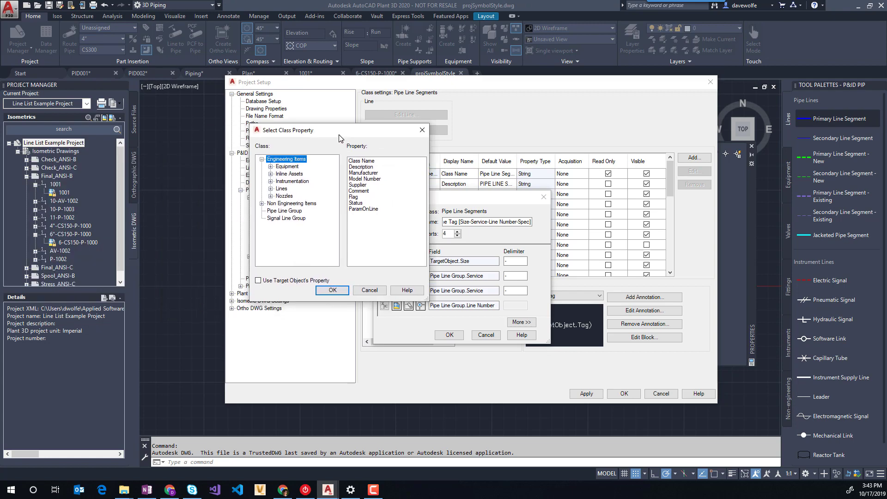
{"action": "left_click", "coordinate": [277, 211]}
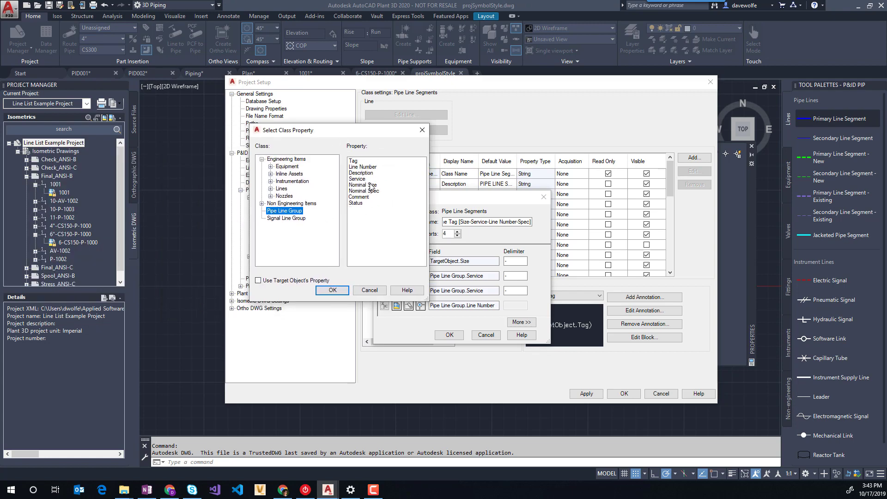
{"action": "left_click", "coordinate": [362, 167]}
{"action": "left_click", "coordinate": [333, 290]}
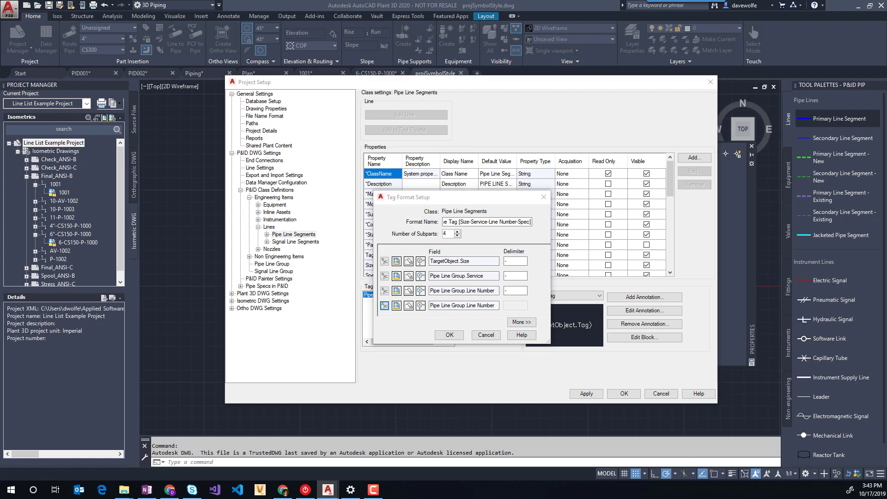
Step: Set the fourth subpart to the target object's Spec property and accept the new tag format
{"action": "left_click", "coordinate": [385, 306]}
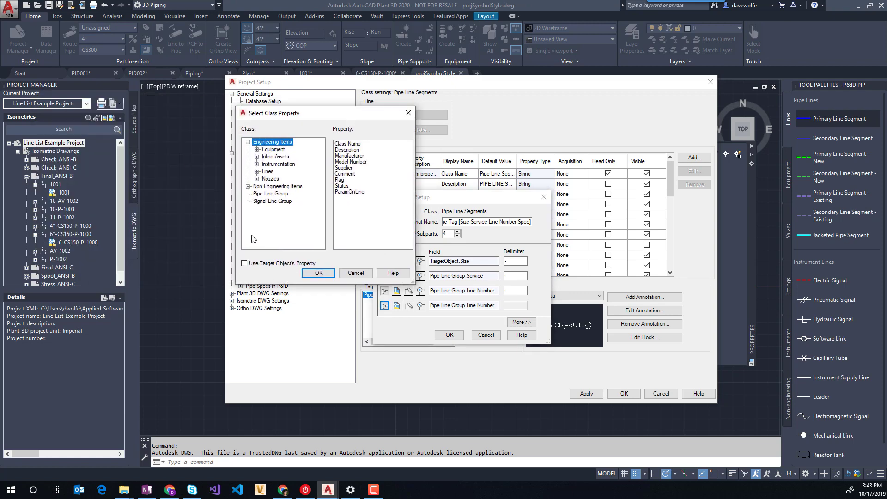
{"action": "left_click", "coordinate": [256, 172]}
{"action": "left_click", "coordinate": [292, 179]}
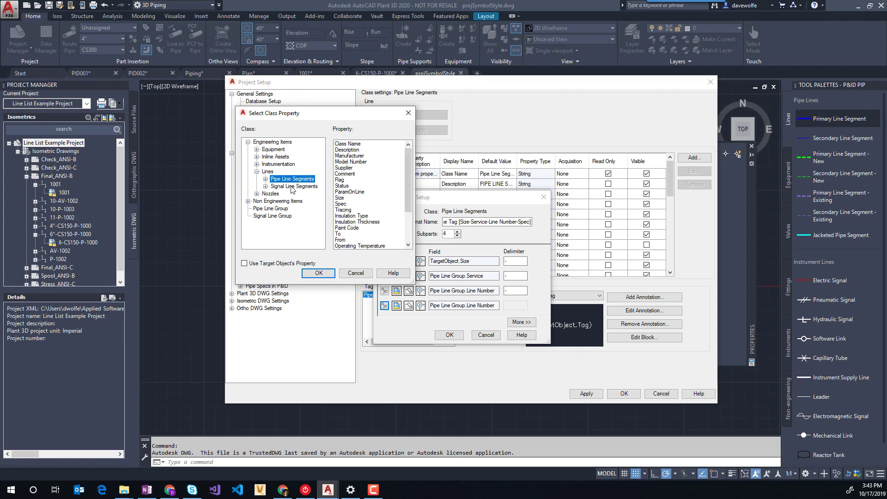
{"action": "left_click", "coordinate": [248, 263]}
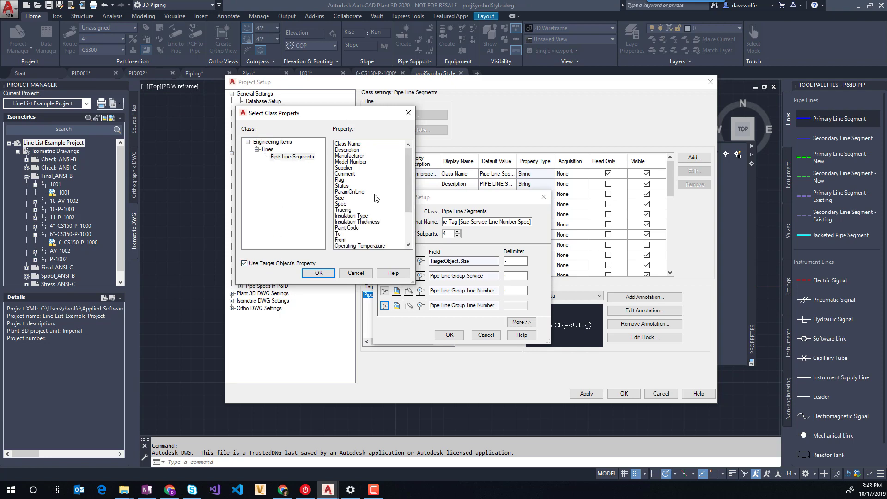
{"action": "left_click", "coordinate": [340, 204]}
{"action": "left_click", "coordinate": [319, 273]}
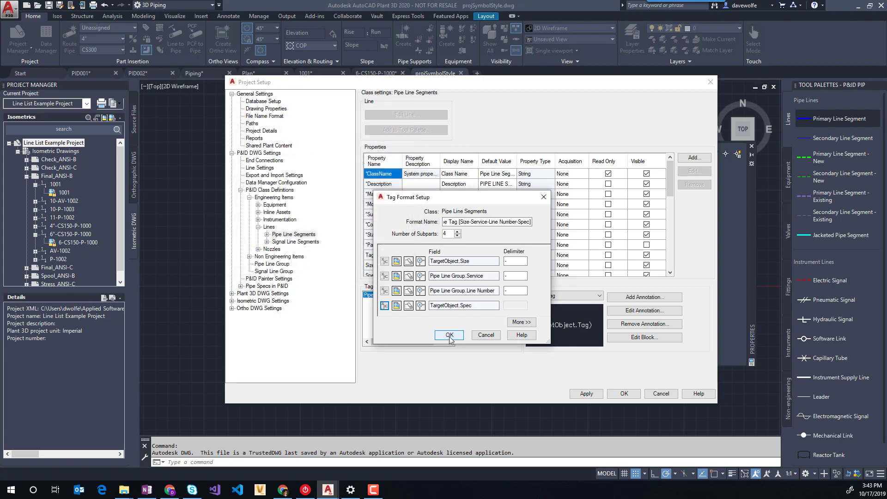
{"action": "left_click_drag", "start_coordinate": [444, 222], "coordinate": [486, 238]}
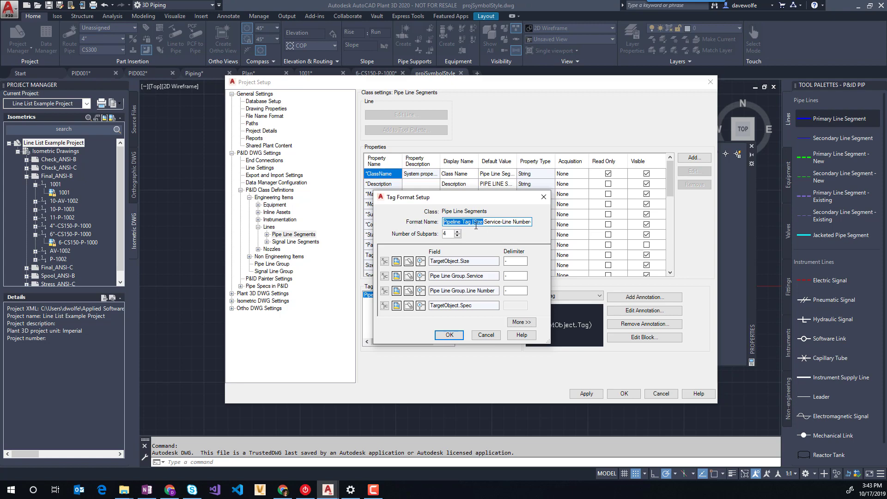
{"action": "left_click", "coordinate": [449, 335]}
Step: Set the TagFormatName default of Pipe Line Segments to "Pipeline Tag [Size-Service-Line Number-Spec]" and apply the change
{"action": "scroll", "coordinate": [429, 249], "scroll_direction": "down", "scroll_amount": 10}
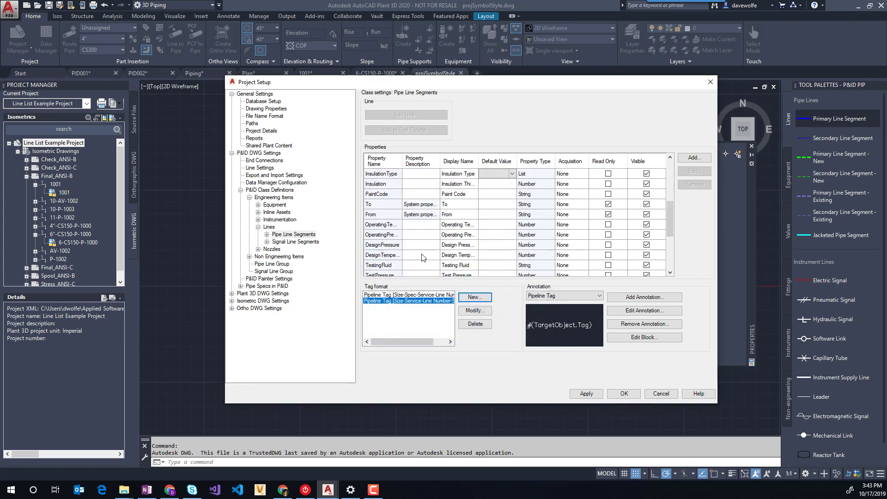
{"action": "left_click", "coordinate": [382, 267]}
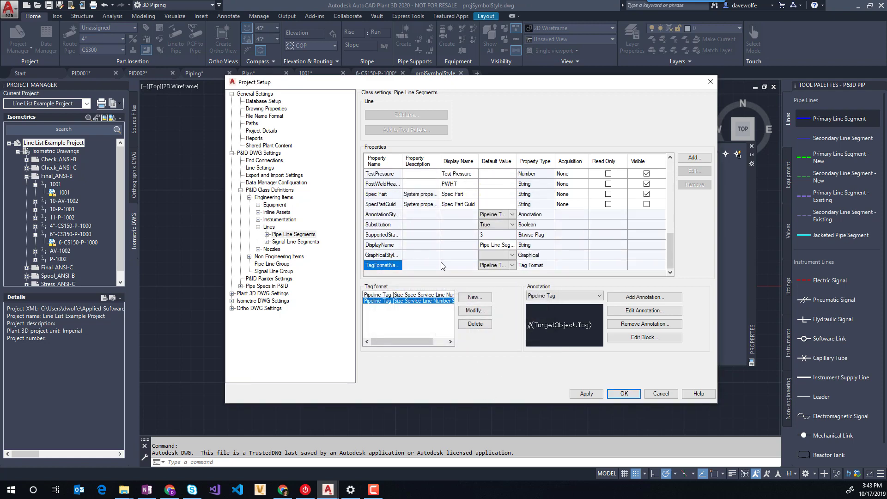
{"action": "double_click", "coordinate": [402, 164]}
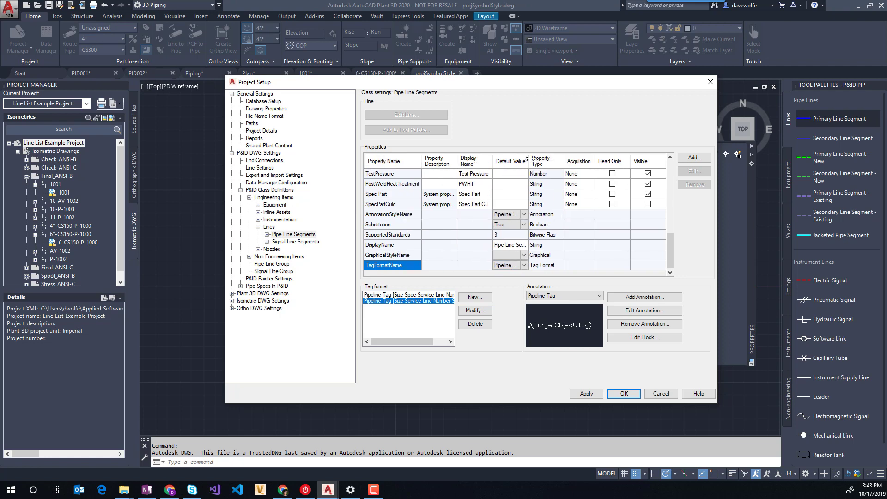
{"action": "double_click", "coordinate": [530, 162]}
{"action": "left_click", "coordinate": [605, 267]}
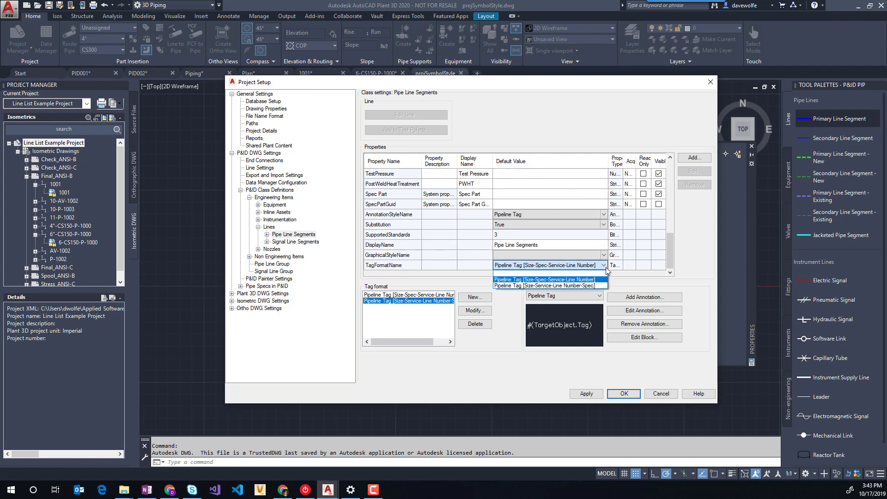
{"action": "left_click", "coordinate": [543, 286]}
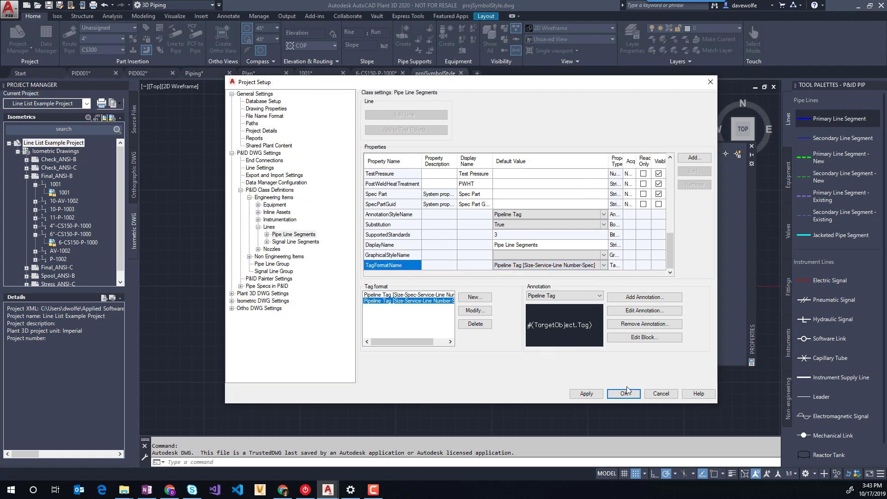
{"action": "left_click", "coordinate": [594, 395]}
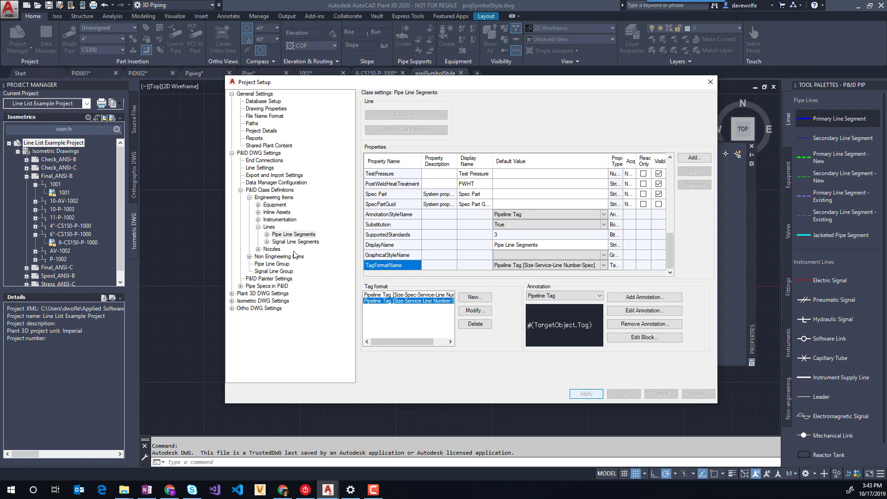
Step: Start a new Pipe Line Group tag format from Line Number, named "Service-Line Number", with 2 subparts
{"action": "left_click", "coordinate": [263, 265]}
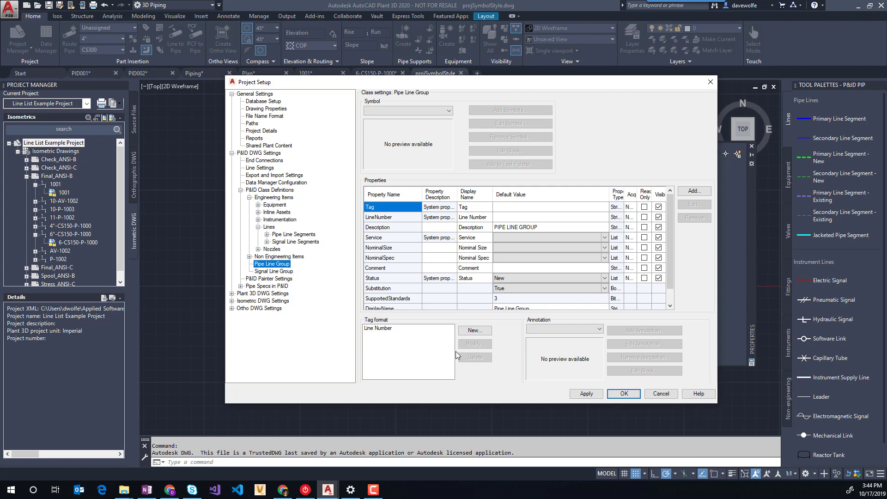
{"action": "left_click", "coordinate": [397, 330]}
{"action": "left_click", "coordinate": [475, 330]}
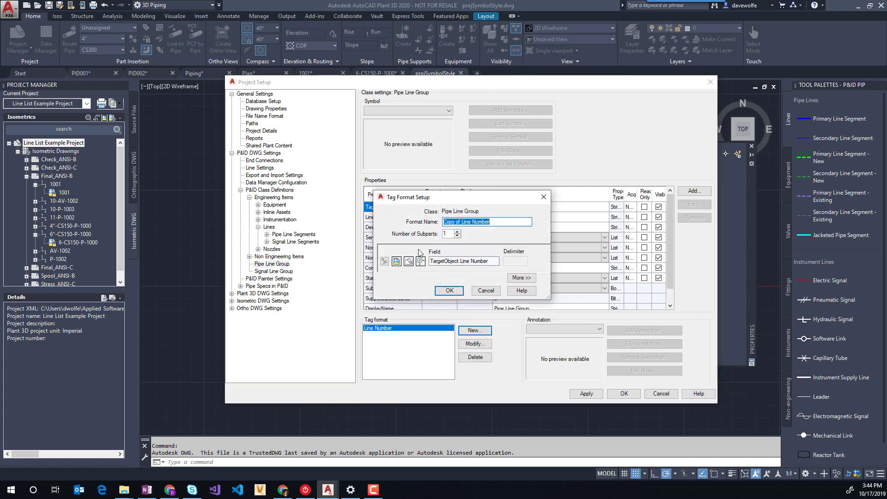
{"action": "left_click", "coordinate": [462, 222]}
{"action": "left_click_drag", "start_coordinate": [461, 221], "coordinate": [416, 220]}
{"action": "key", "text": "Delete"}
{"action": "type", "text": "Service-"}
{"action": "left_click", "coordinate": [458, 232]}
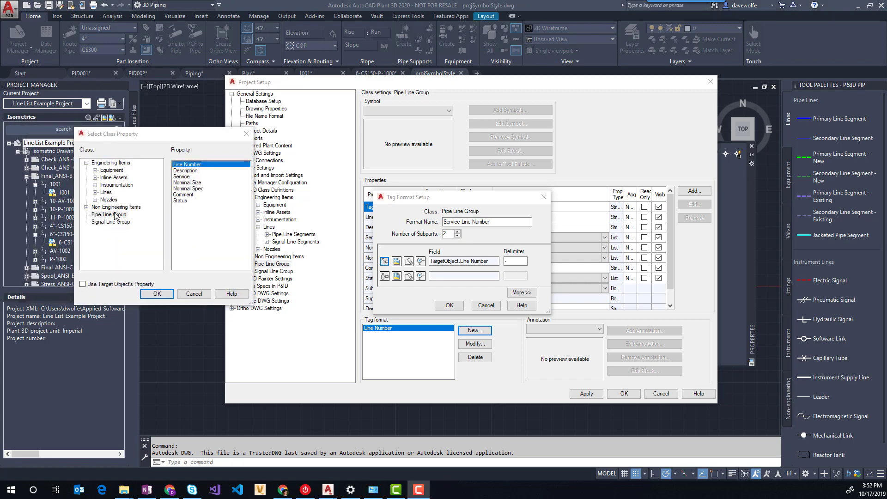
Step: Set the first subpart of the new tag format to the Service property of Pipe Line Group
{"action": "left_click", "coordinate": [116, 215]}
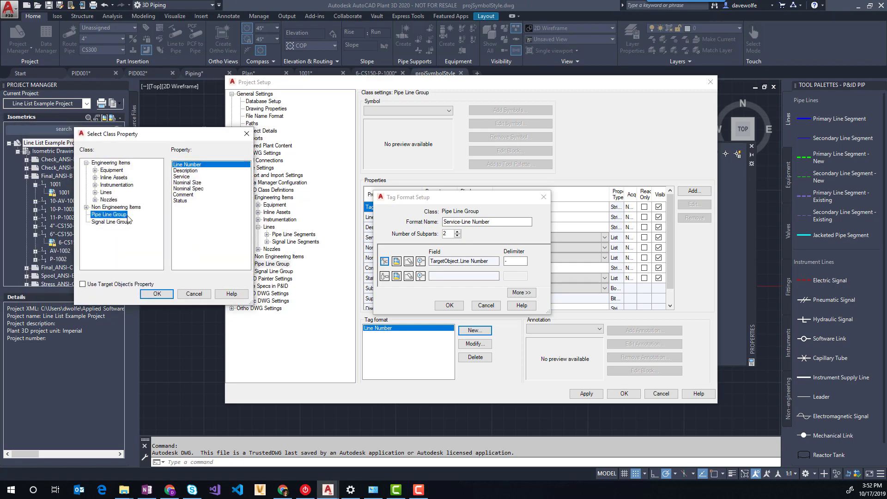
{"action": "left_click", "coordinate": [185, 177]}
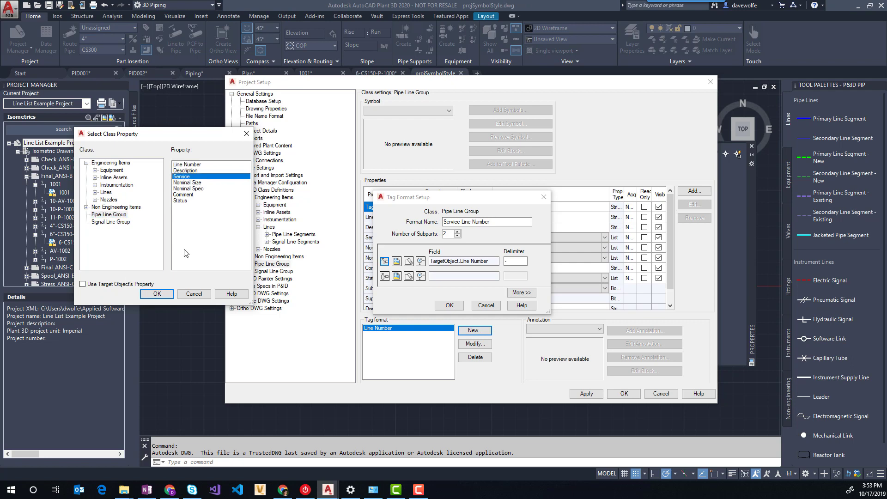
{"action": "left_click", "coordinate": [158, 294]}
Step: Set the second subpart to the Line Number property of Pipe Line Group and accept the tag format
{"action": "left_click", "coordinate": [385, 277]}
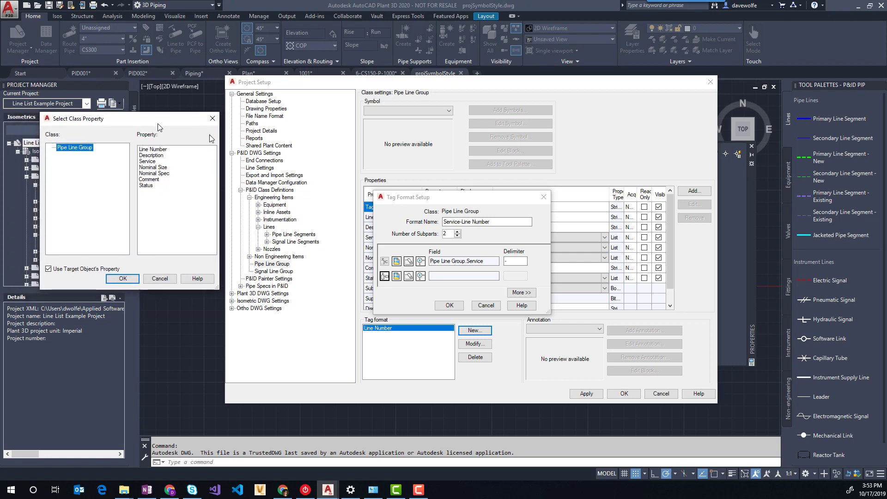
{"action": "left_click", "coordinate": [116, 282]}
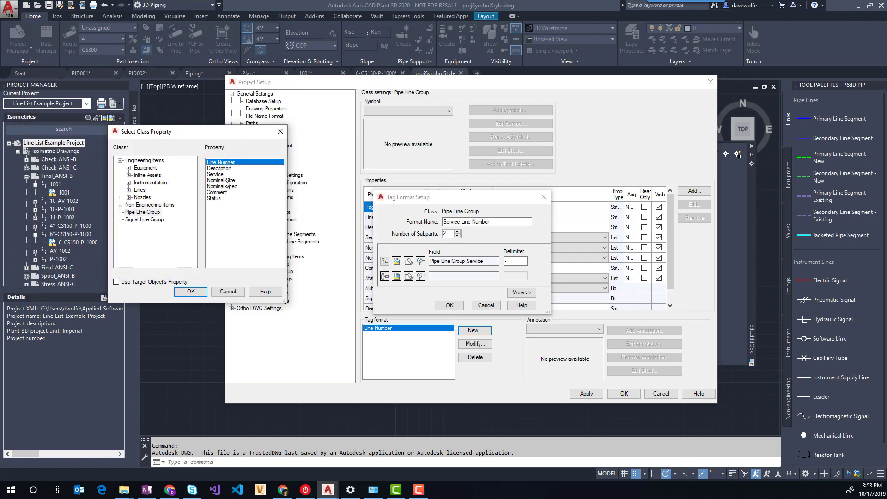
{"action": "left_click", "coordinate": [190, 292]}
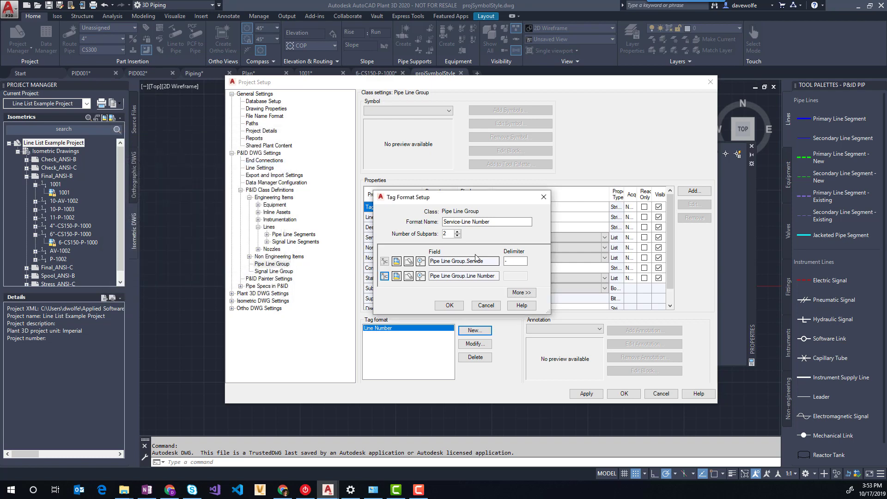
{"action": "left_click", "coordinate": [450, 305]}
{"action": "left_click", "coordinate": [474, 331]}
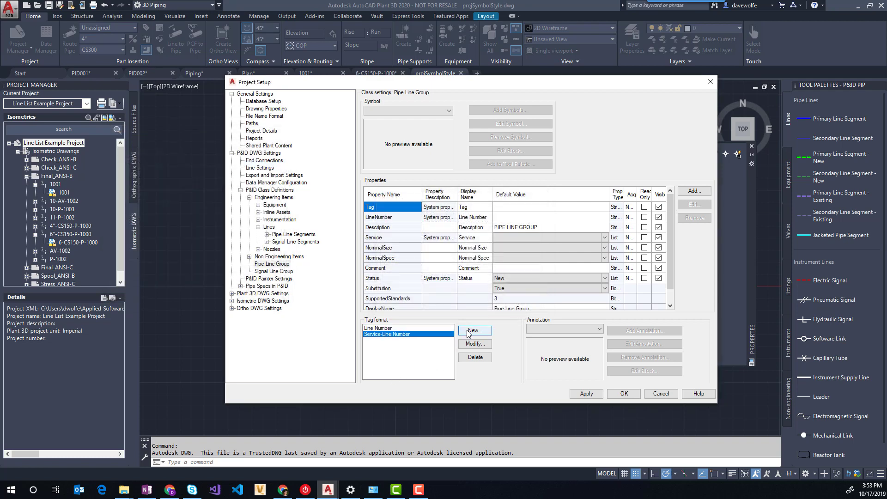
{"action": "left_click", "coordinate": [485, 305]}
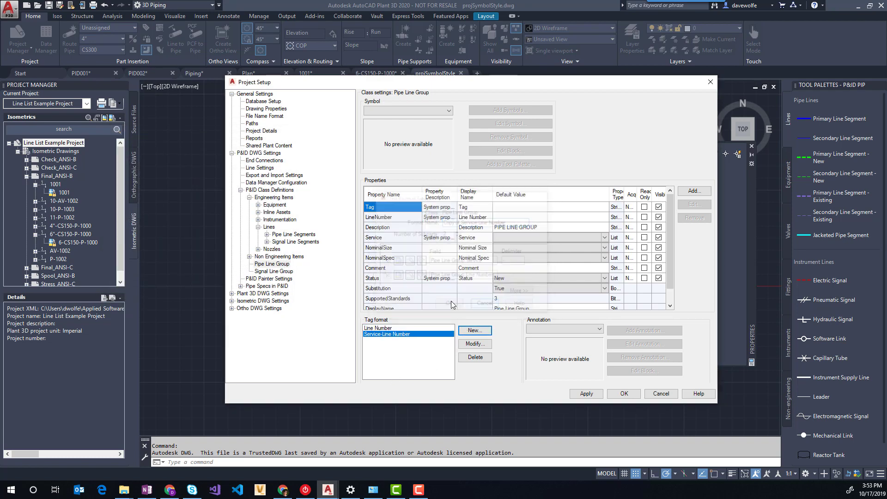
{"action": "scroll", "coordinate": [394, 255], "scroll_direction": "down", "scroll_amount": 1}
{"action": "scroll", "coordinate": [394, 255], "scroll_direction": "up", "scroll_amount": 1}
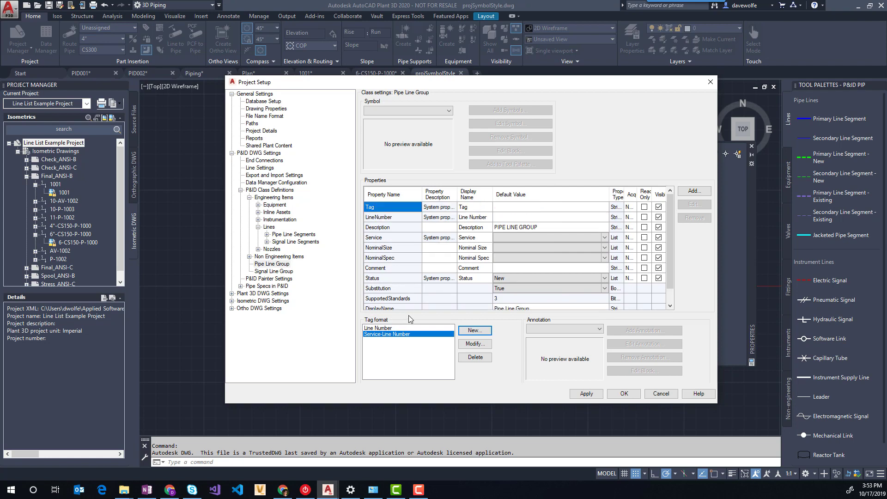
Step: Add a string property named "Area" to the Pipe Line Group class
{"action": "left_click", "coordinate": [695, 191]}
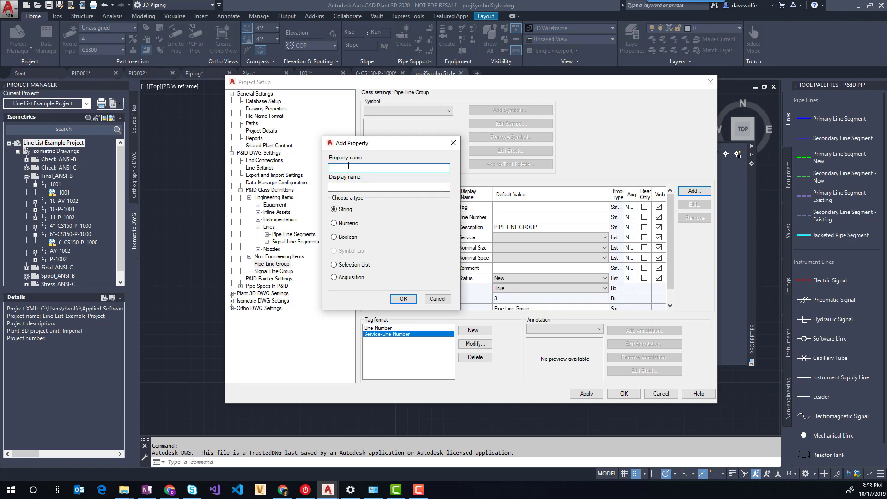
{"action": "type", "text": "Area"}
{"action": "left_click", "coordinate": [403, 299]}
{"action": "scroll", "coordinate": [404, 298], "scroll_direction": "down", "scroll_amount": 1}
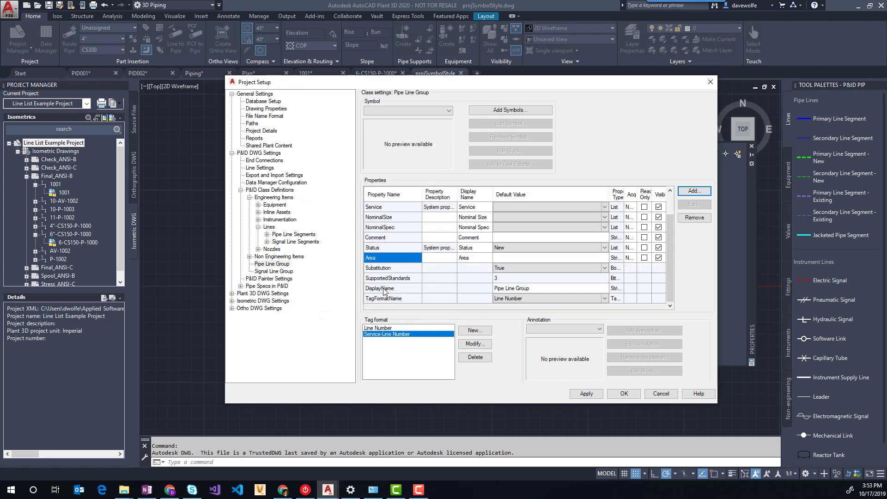
Step: Start a new Pipe Line Group tag format from Service-Line Number, named "Area-Service-Line Number", with 3 subparts
{"action": "left_click", "coordinate": [474, 330]}
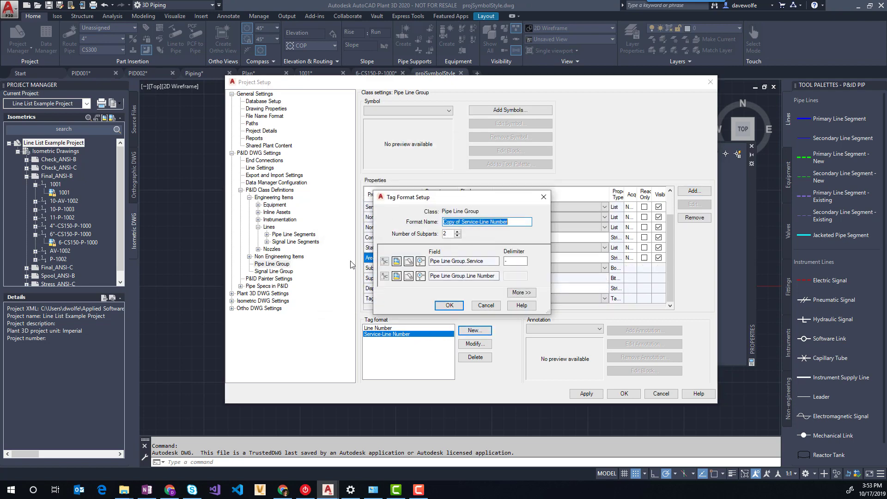
{"action": "type", "text": "Area-S"}
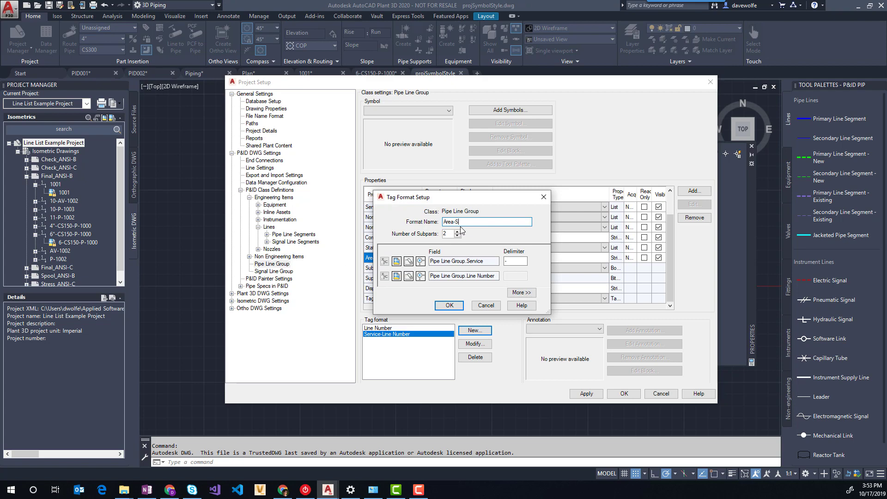
{"action": "type", "text": "ervice-Line Number"}
{"action": "left_click", "coordinate": [458, 234]}
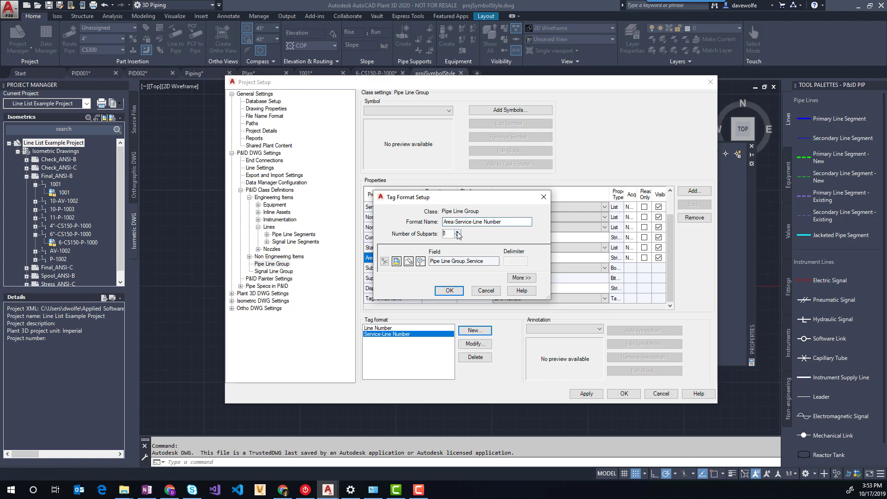
Step: Set the first subpart of the Area-Service-Line Number format to the Area property of Pipe Line Group
{"action": "left_click", "coordinate": [384, 262]}
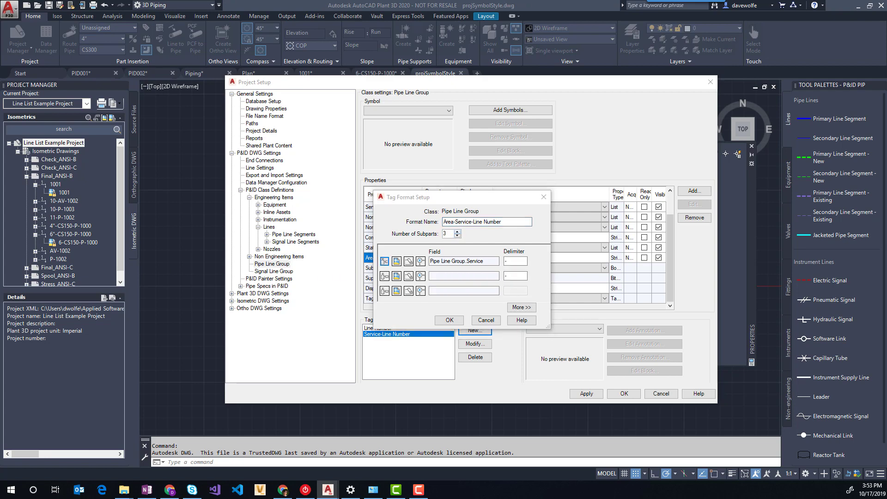
{"action": "left_click", "coordinate": [114, 175]}
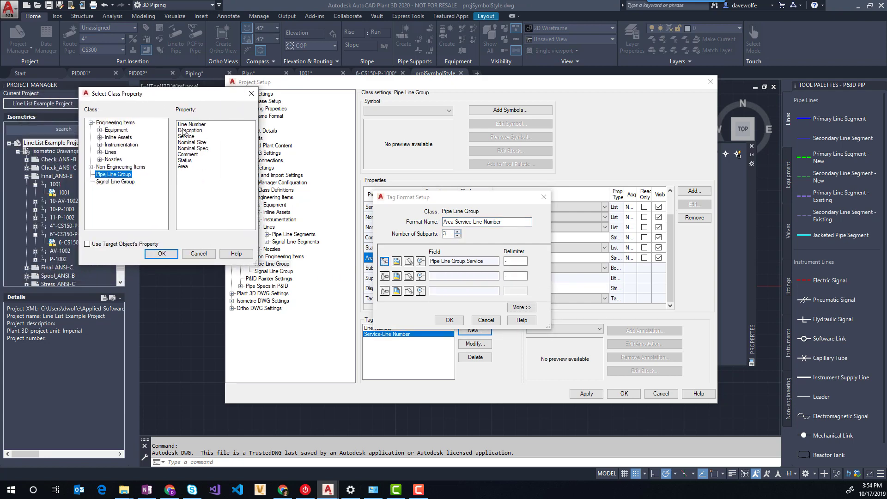
{"action": "left_click", "coordinate": [186, 167]}
{"action": "left_click", "coordinate": [161, 253]}
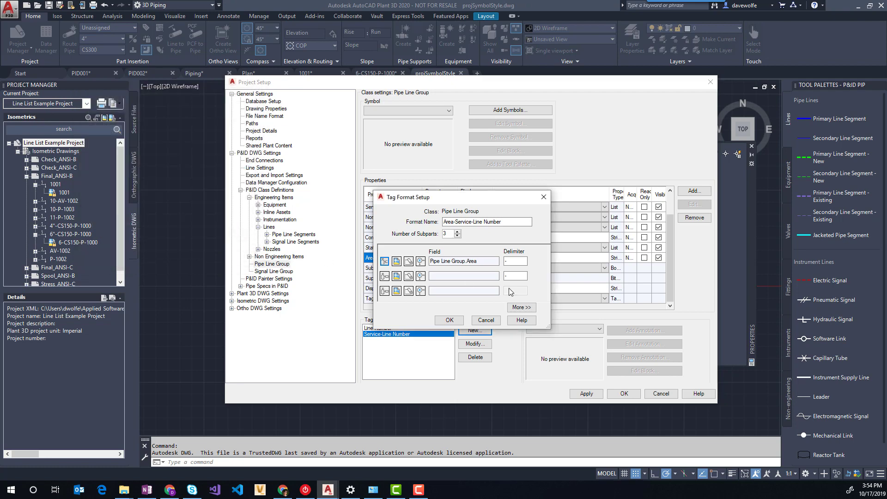
Step: Set the second subpart of the three-part format to the Service property of Pipe Line Group
{"action": "left_click", "coordinate": [384, 275]}
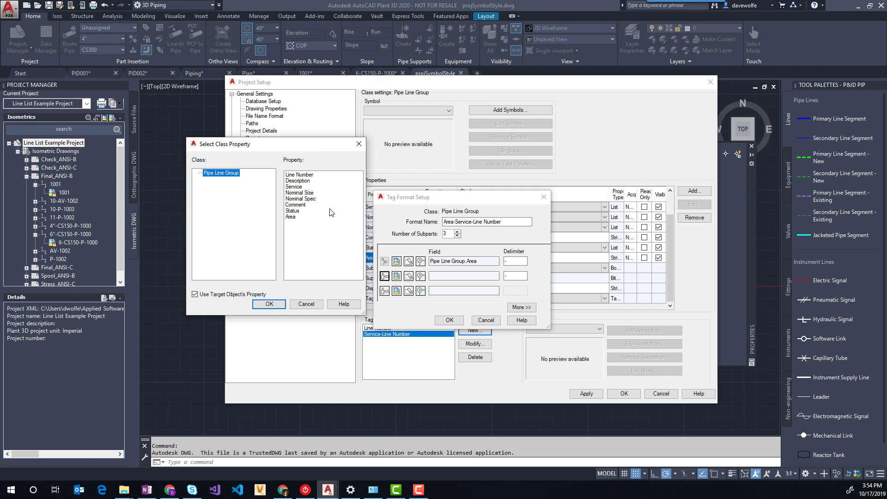
{"action": "left_click", "coordinate": [211, 295]}
{"action": "left_click", "coordinate": [294, 186]}
{"action": "left_click", "coordinate": [269, 304]}
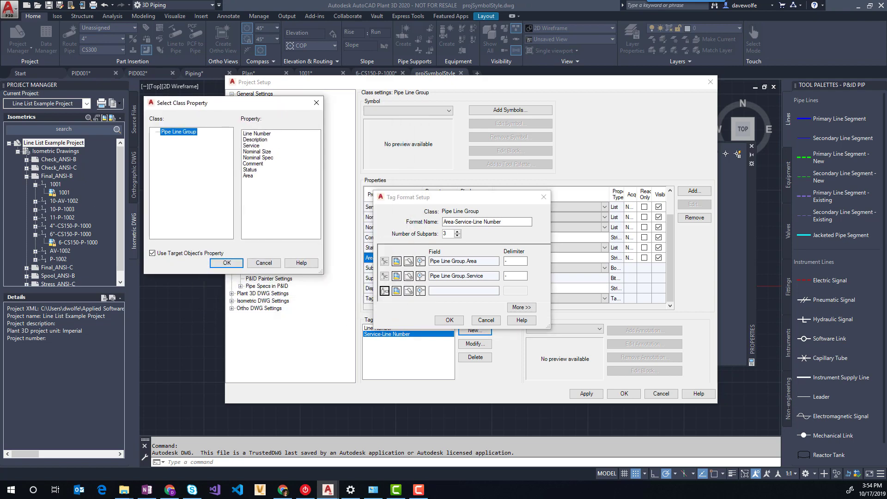
Step: Set the third subpart to the Line Number property of Pipe Line Group and accept the Area-Service-Line Number format
{"action": "left_click", "coordinate": [152, 253]}
{"action": "left_click", "coordinate": [259, 134]}
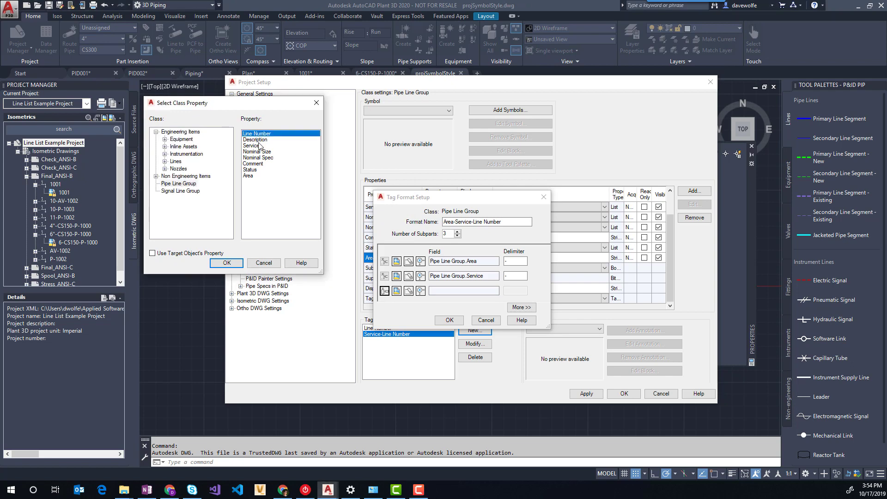
{"action": "left_click", "coordinate": [227, 262]}
{"action": "left_click", "coordinate": [449, 320]}
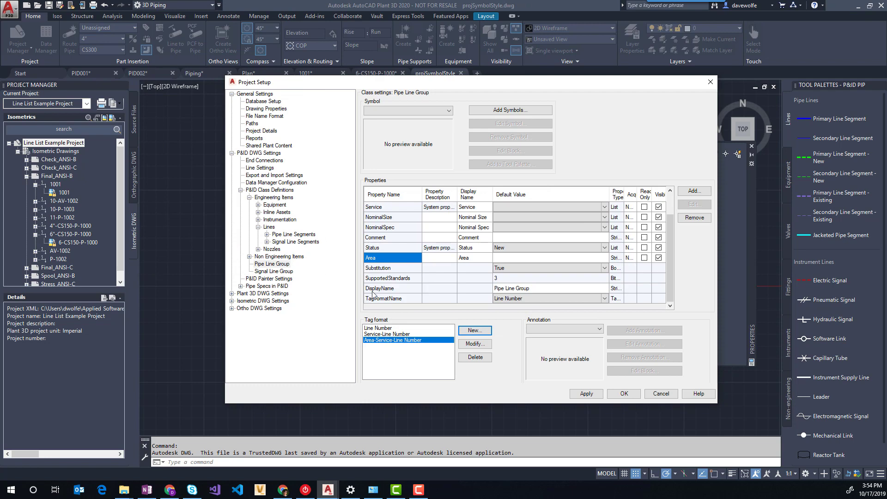
Step: Review the tag formats of Pipe Line Group and Pipe Line Segments, and accept the project setup changes
{"action": "left_click", "coordinate": [392, 278]}
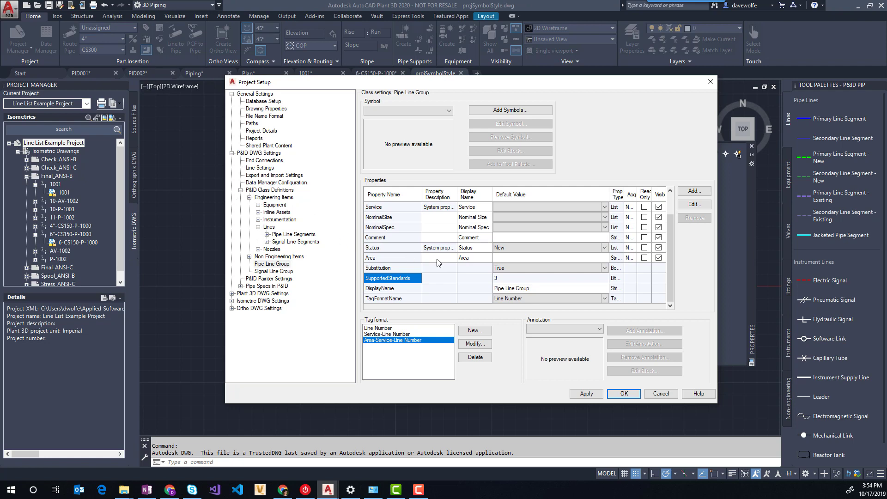
{"action": "left_click", "coordinate": [273, 257]}
{"action": "left_click", "coordinate": [271, 264]}
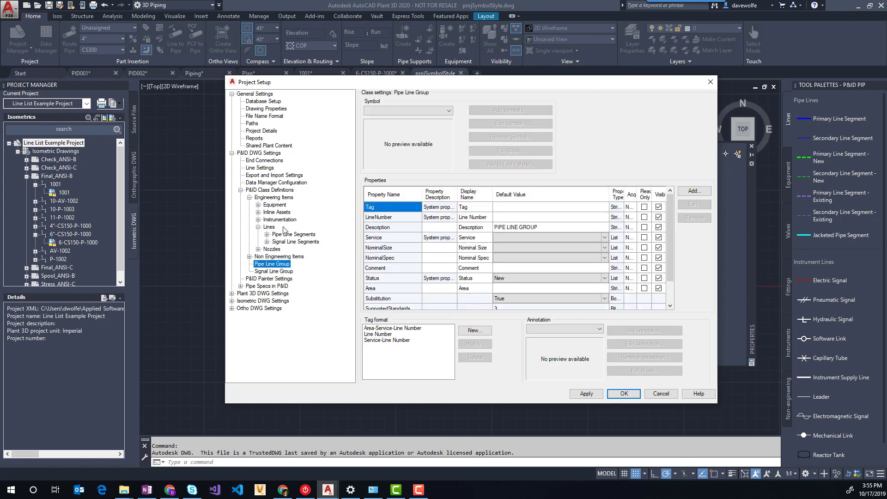
{"action": "left_click", "coordinate": [284, 235]}
{"action": "left_click", "coordinate": [387, 301]}
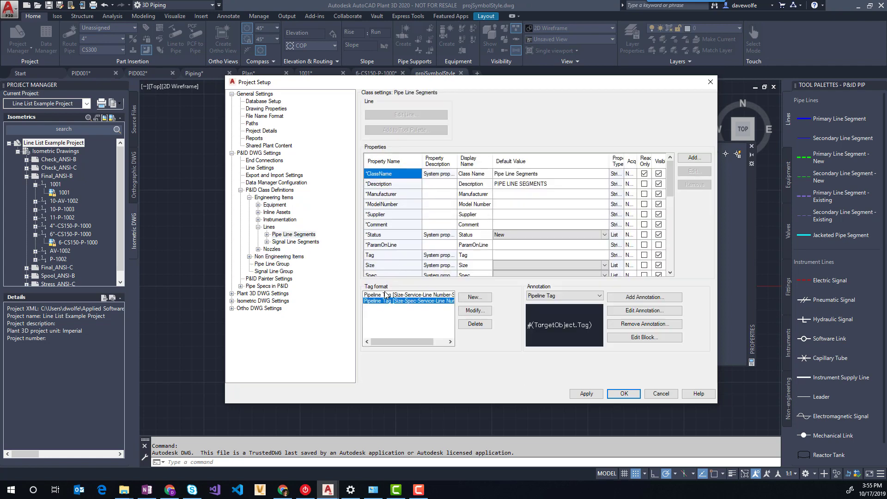
{"action": "left_click", "coordinate": [384, 296]}
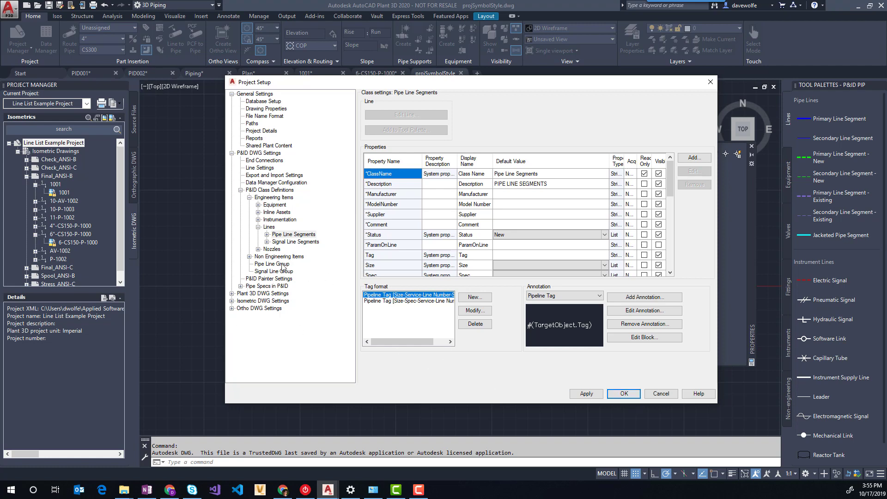
{"action": "left_click", "coordinate": [624, 394]}
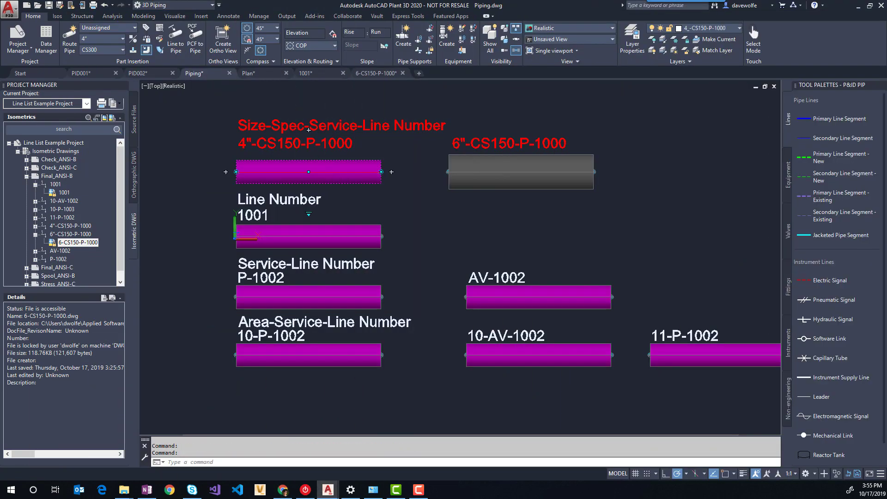
Step: Open the properties of the 4" pipe labelled 4"-CS150-P-1000 to examine its Line Number Tag
{"action": "right_click", "coordinate": [322, 161]}
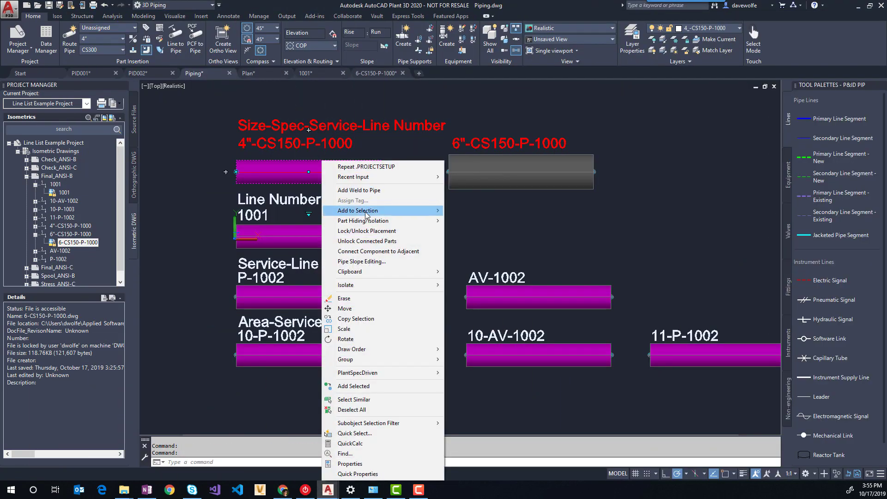
{"action": "left_click", "coordinate": [295, 188]}
{"action": "right_click", "coordinate": [274, 161]}
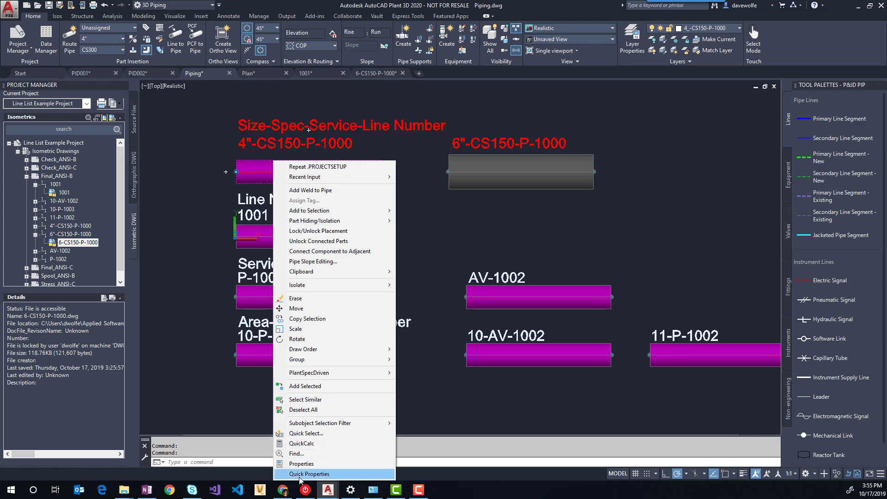
{"action": "left_click", "coordinate": [305, 463]}
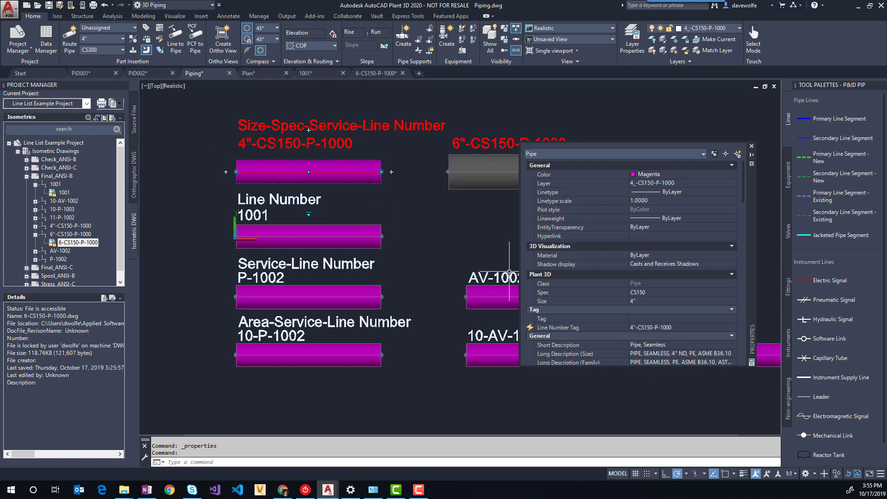
Step: Clear the selection and examine the Line Number Tag of the 6" pipe, leaving nothing selected
{"action": "mouse_move", "coordinate": [436, 198]}
{"action": "middle_mouse_down"}
{"action": "mouse_move", "coordinate": [376, 203]}
{"action": "mouse_move", "coordinate": [365, 194]}
{"action": "middle_mouse_up"}
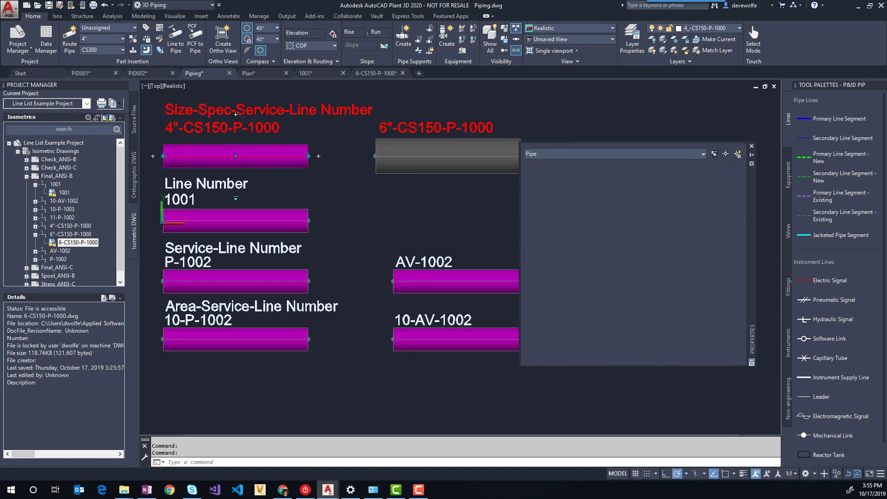
{"action": "key", "text": "Escape"}
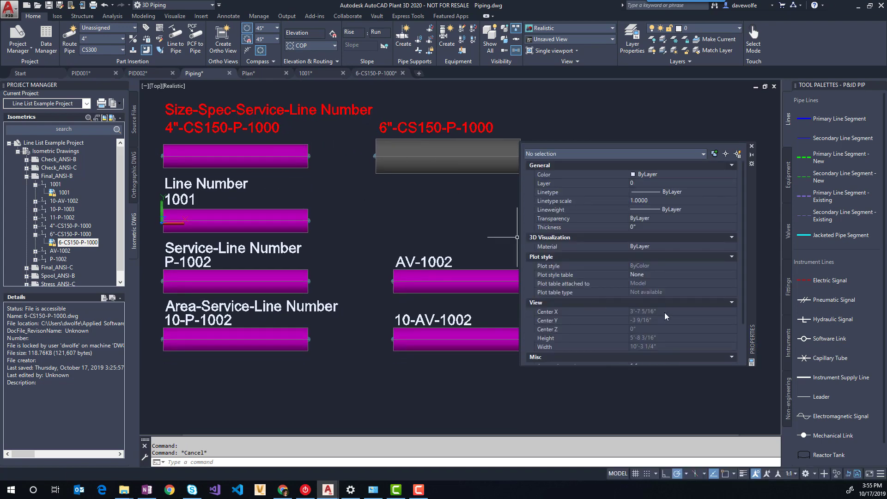
{"action": "left_click", "coordinate": [410, 148]}
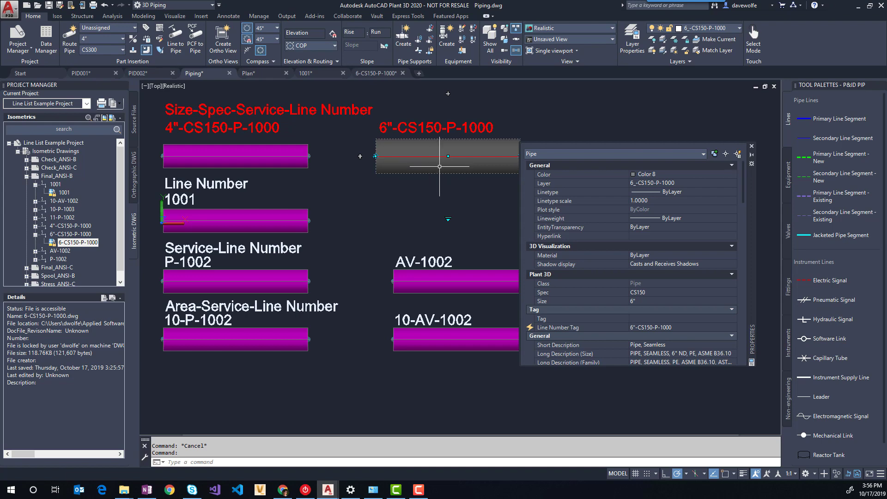
{"action": "key", "text": "Escape"}
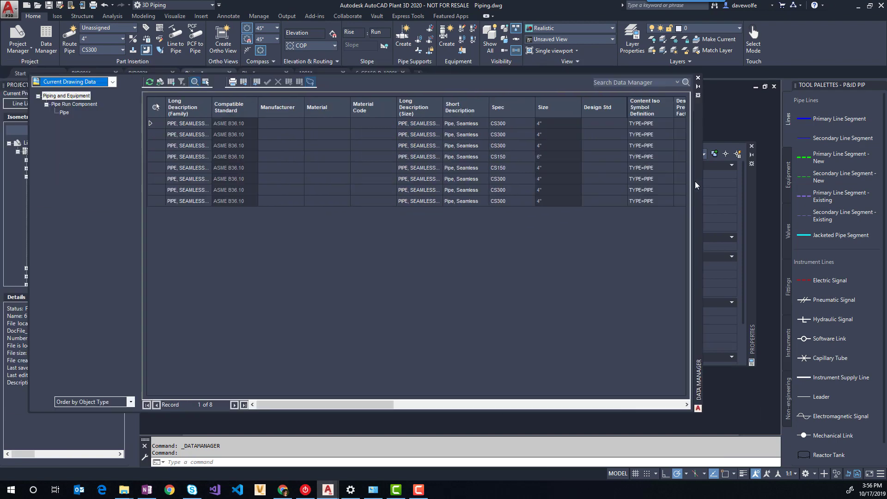
Step: Examine the line group tags in the Data Manager's Project Custom Views, and put the Data Manager away
{"action": "left_click_drag", "start_coordinate": [695, 181], "coordinate": [725, 176]}
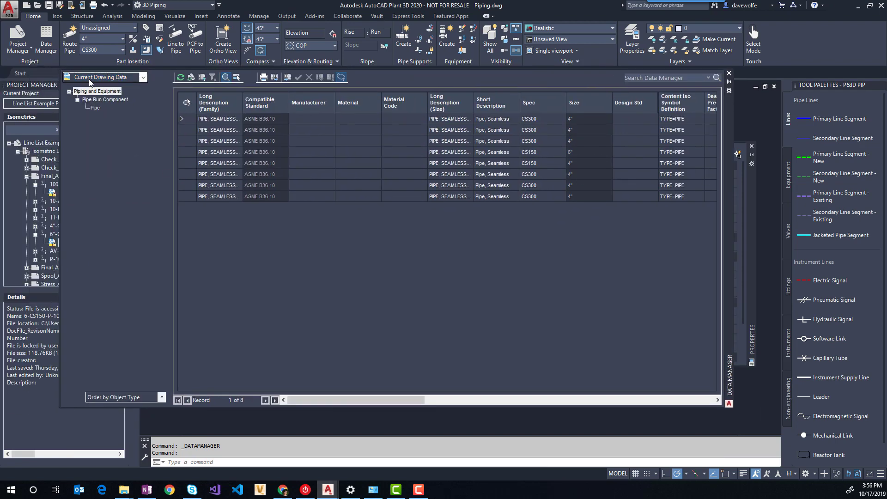
{"action": "left_click", "coordinate": [143, 77]}
{"action": "left_click", "coordinate": [89, 118]}
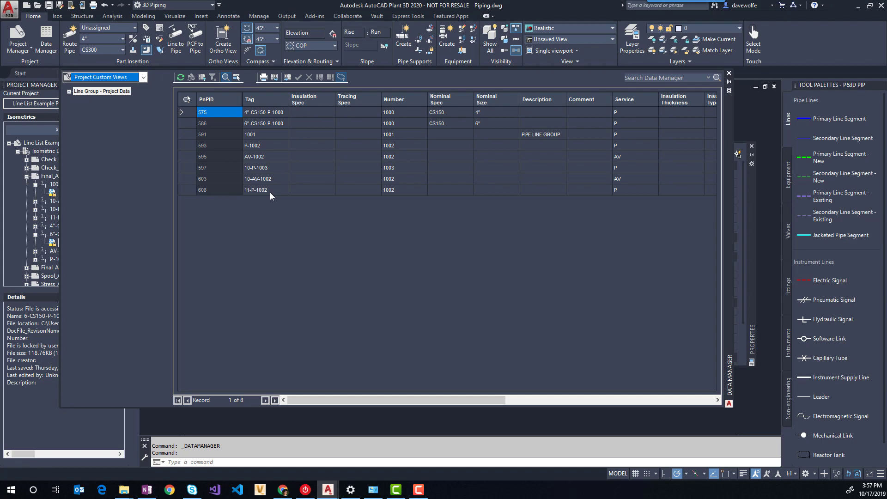
{"action": "left_click_drag", "start_coordinate": [728, 259], "coordinate": [0, 252]}
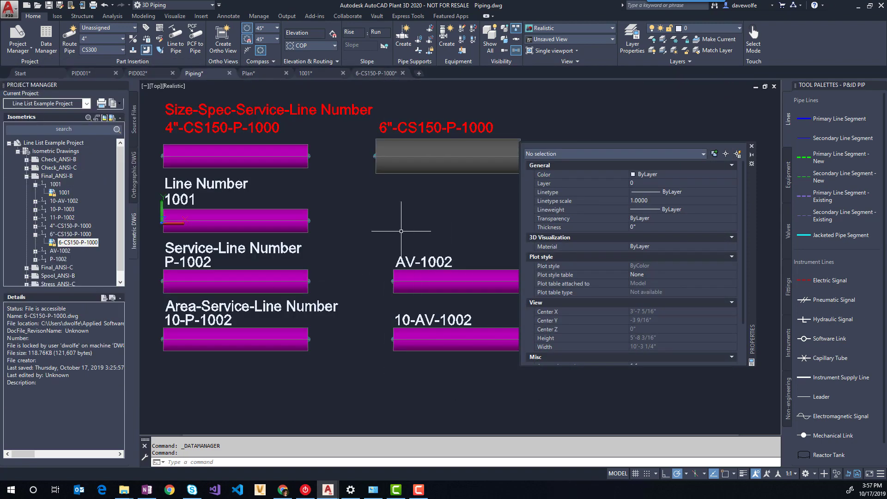
Step: Close the properties display and leave all pipes deselected
{"action": "scroll", "coordinate": [236, 200], "scroll_direction": "down", "scroll_amount": 2}
{"action": "mouse_move", "coordinate": [349, 233]}
{"action": "middle_mouse_down"}
{"action": "mouse_move", "coordinate": [320, 183]}
{"action": "mouse_move", "coordinate": [324, 204]}
{"action": "middle_mouse_up"}
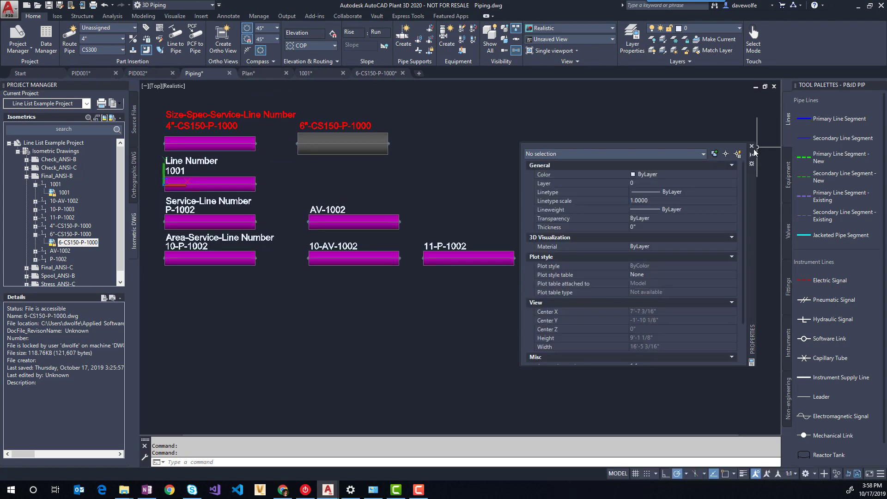
{"action": "left_click", "coordinate": [752, 146]}
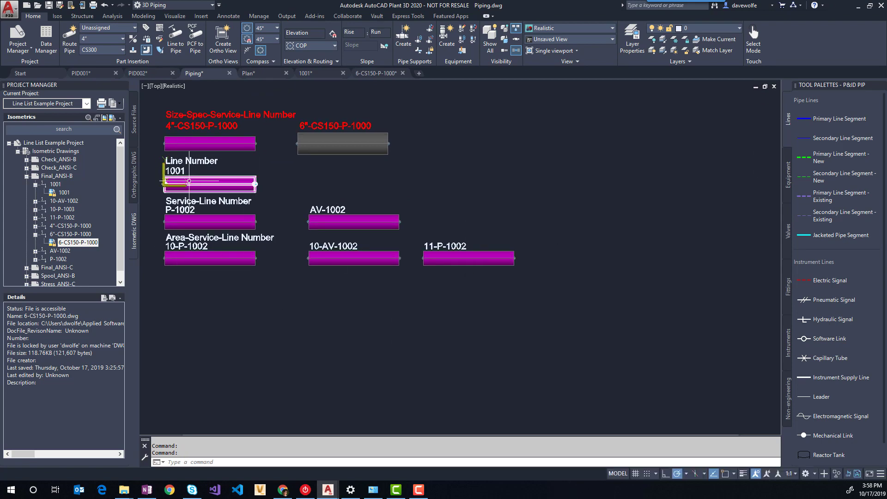
{"action": "left_click", "coordinate": [192, 141]}
{"action": "key", "text": "Escape"}
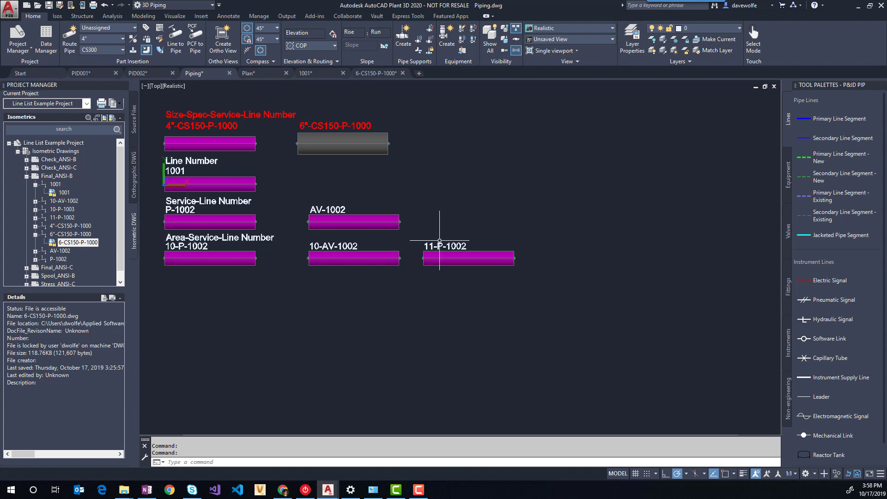
{"action": "left_click", "coordinate": [286, 240]}
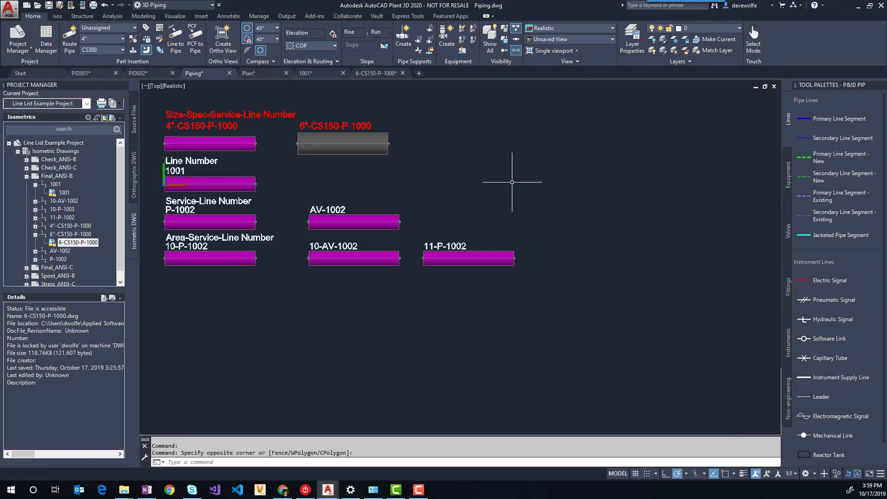
Step: Route a short horizontal 4" CS300 pipe with no line number in the empty area beyond the AV-1002 pipe
{"action": "left_click", "coordinate": [69, 39]}
{"action": "left_click", "coordinate": [506, 190]}
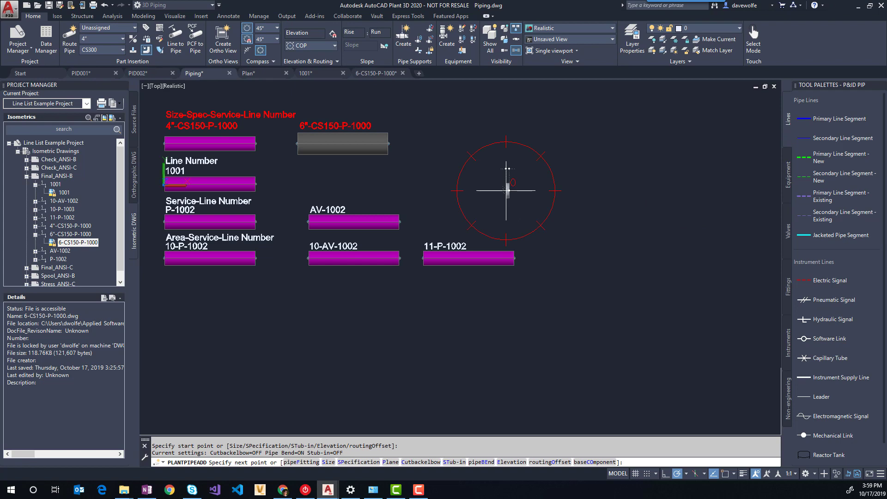
{"action": "left_click", "coordinate": [612, 190]}
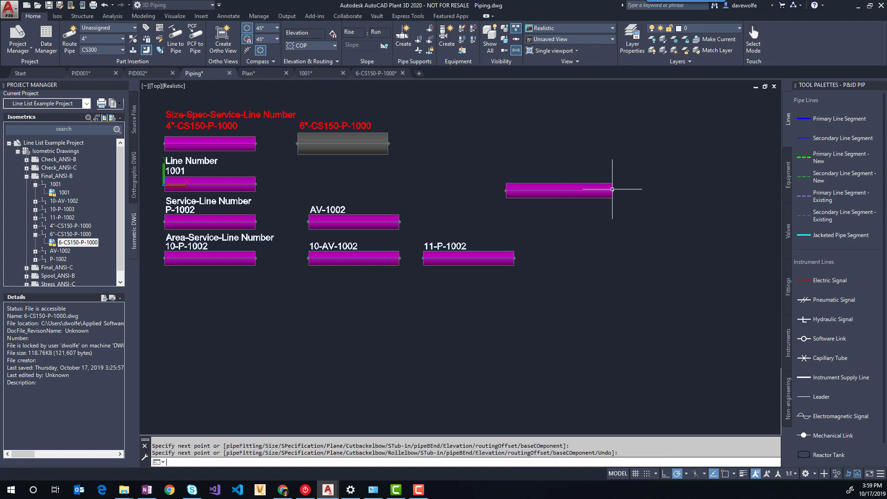
{"action": "left_click", "coordinate": [626, 233]}
Step: Open the new pipe's properties and assign it a new Line Number Tag with number 1023
{"action": "left_click", "coordinate": [576, 181]}
{"action": "right_click", "coordinate": [575, 185]}
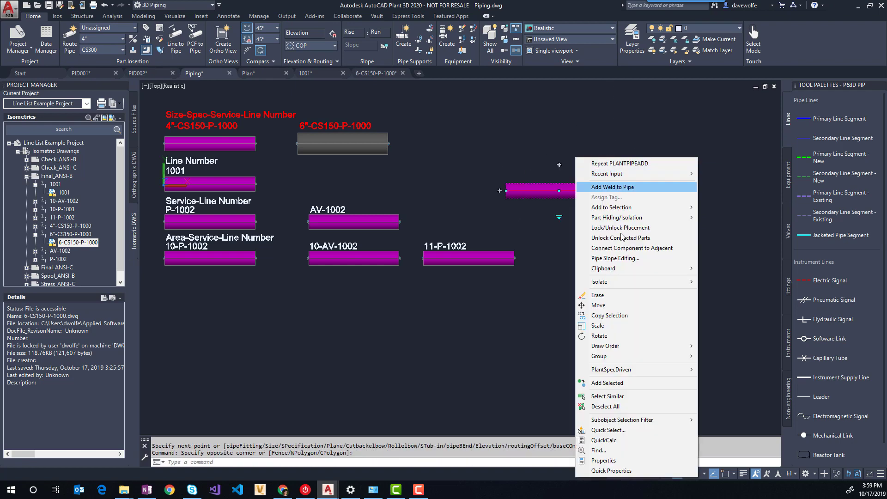
{"action": "left_click", "coordinate": [609, 461]}
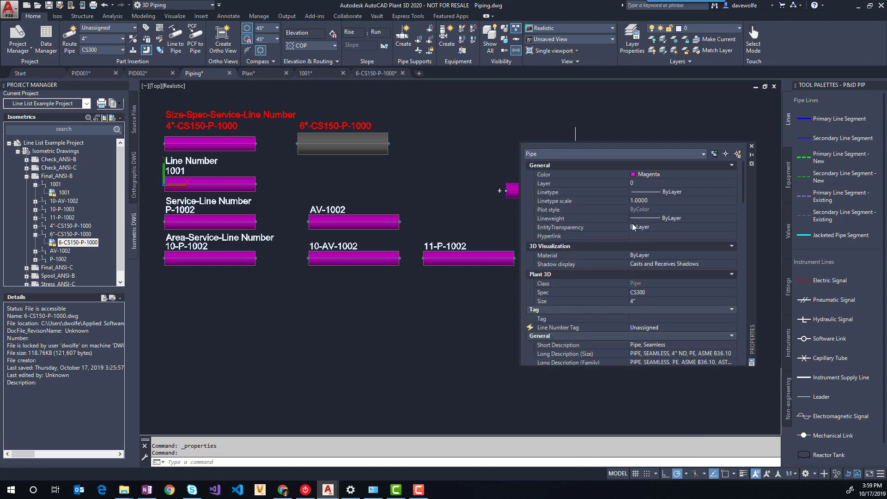
{"action": "left_click", "coordinate": [734, 328]}
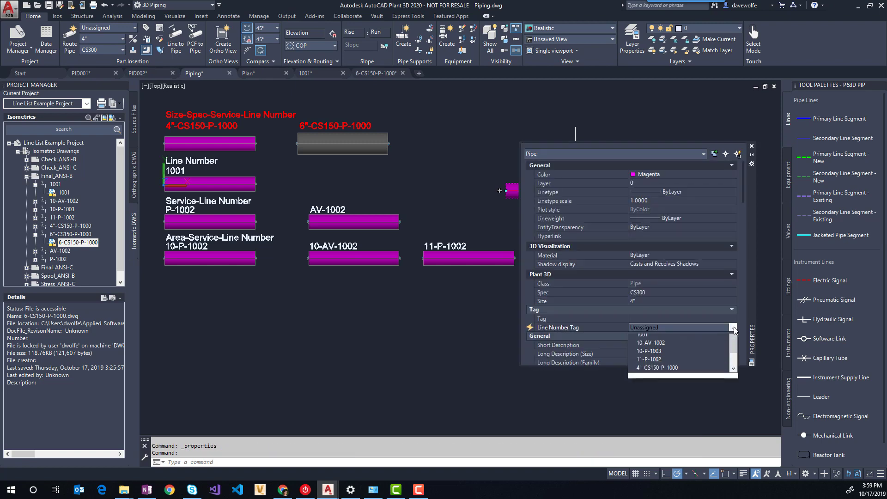
{"action": "scroll", "coordinate": [653, 343], "scroll_direction": "up", "scroll_amount": 1}
{"action": "left_click", "coordinate": [654, 342]}
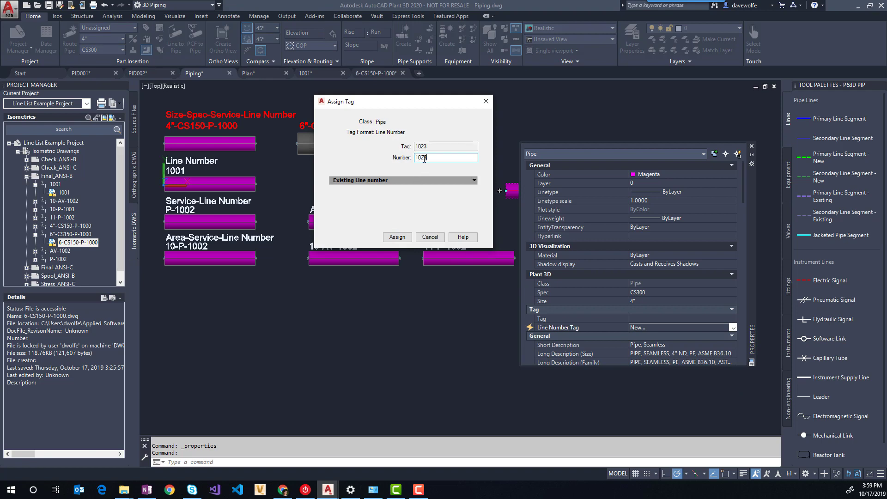
{"action": "left_click", "coordinate": [397, 237]}
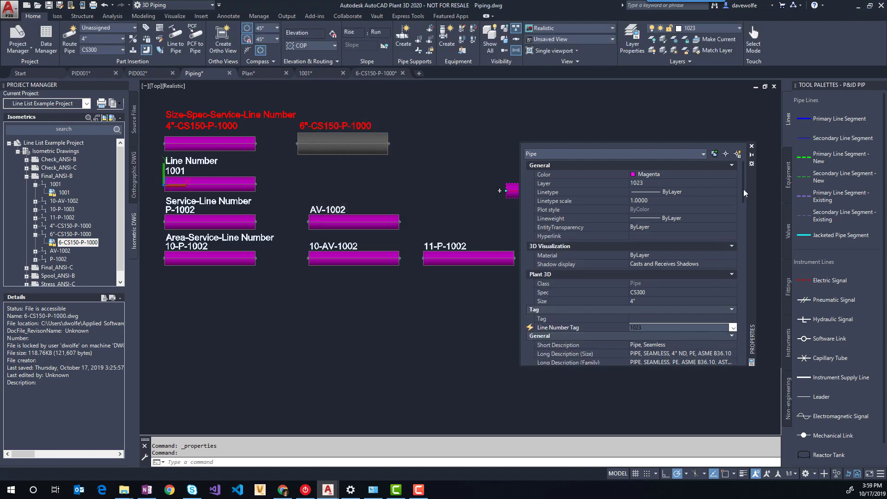
Step: Set the new pipe's Process Line Service to PC - PROCESS CONDENSATE and close its properties
{"action": "scroll", "coordinate": [744, 189], "scroll_direction": "down", "scroll_amount": 4}
{"action": "scroll", "coordinate": [760, 256], "scroll_direction": "down", "scroll_amount": 5}
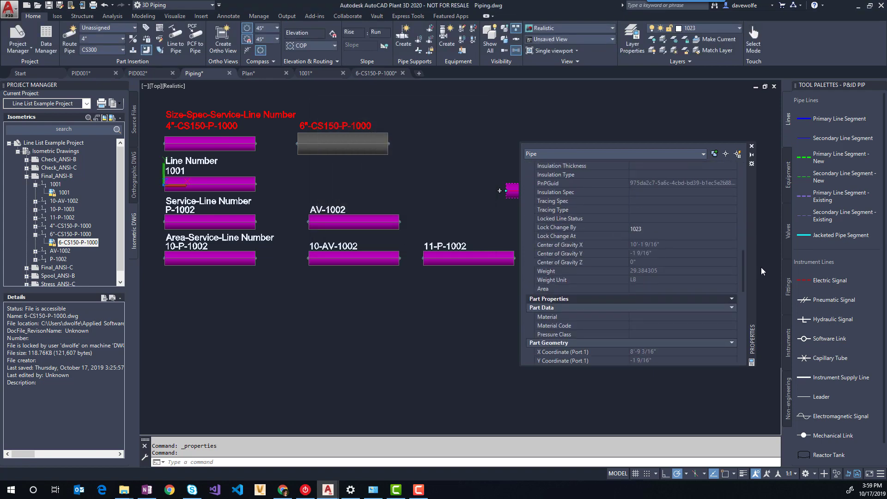
{"action": "scroll", "coordinate": [763, 250], "scroll_direction": "up", "scroll_amount": 6}
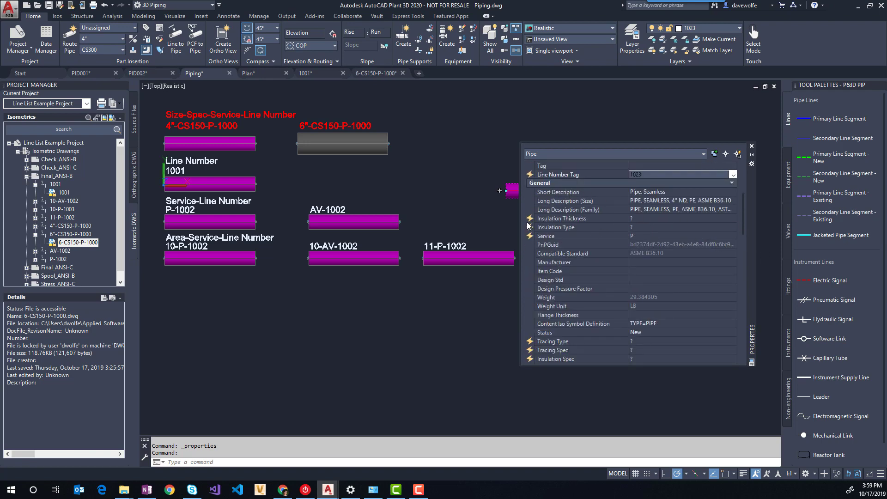
{"action": "scroll", "coordinate": [593, 252], "scroll_direction": "down", "scroll_amount": 10}
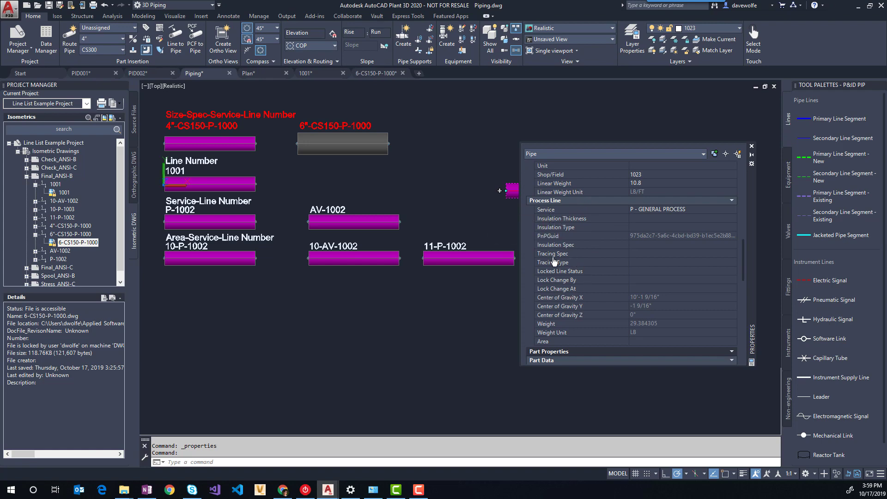
{"action": "left_click", "coordinate": [698, 209]}
{"action": "left_click", "coordinate": [698, 209]}
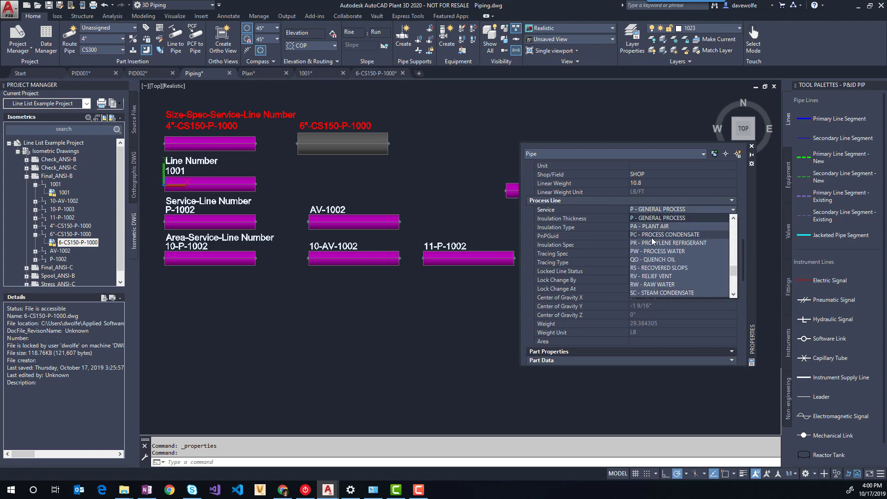
{"action": "left_click", "coordinate": [652, 235]}
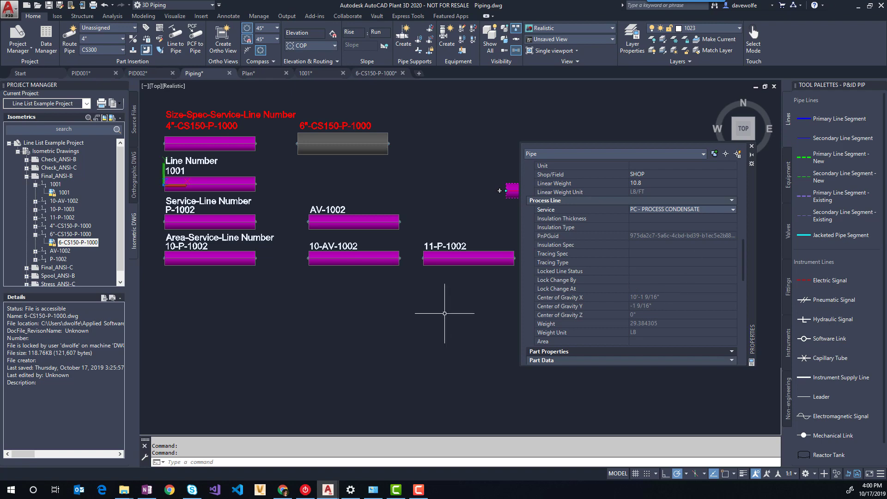
{"action": "key", "text": "Escape"}
{"action": "middle_click_drag", "start_coordinate": [499, 191], "coordinate": [475, 184]}
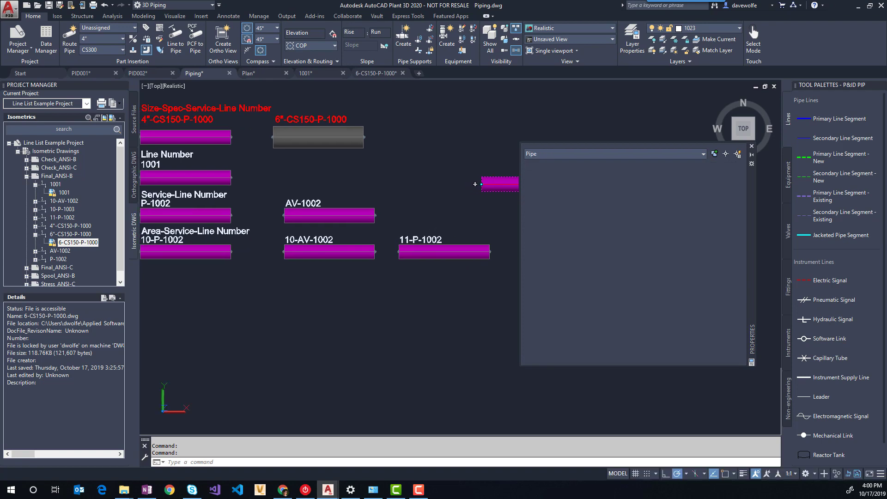
{"action": "left_click", "coordinate": [752, 146]}
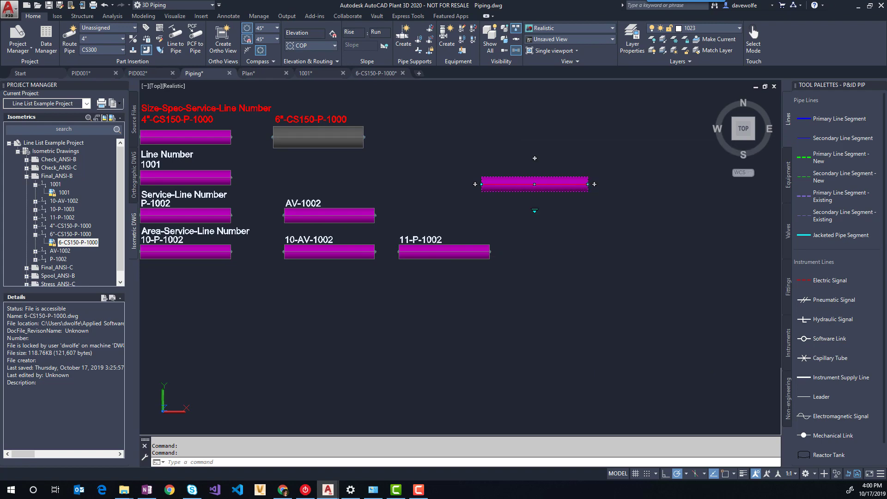
Step: Open the Data Manager and display the line group table of the Drawing Custom Views
{"action": "key", "text": "ctrl+4"}
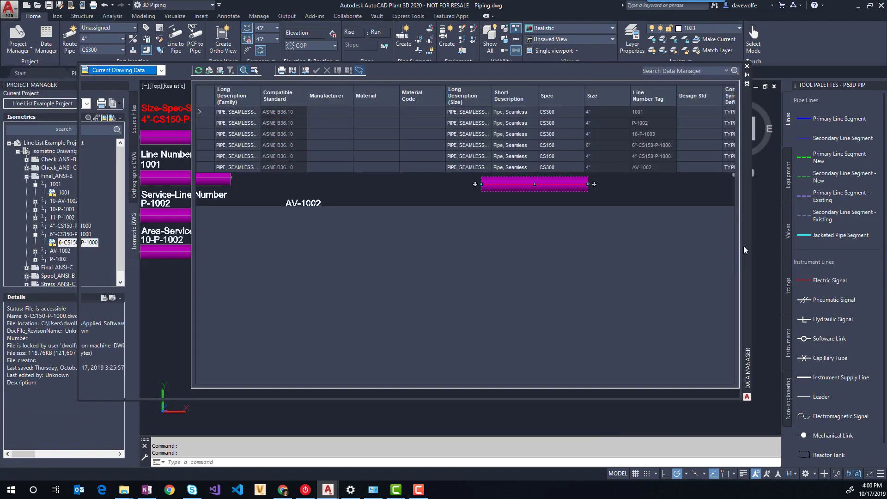
{"action": "left_click", "coordinate": [179, 74]}
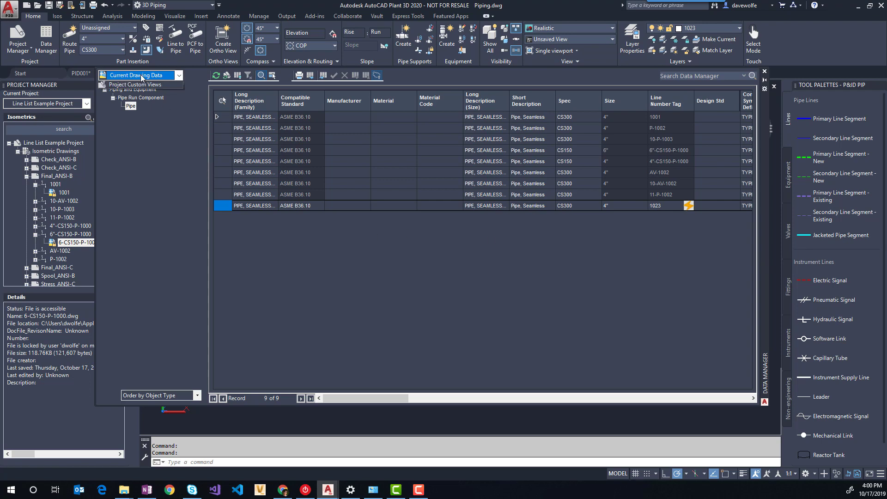
{"action": "left_click", "coordinate": [129, 109]}
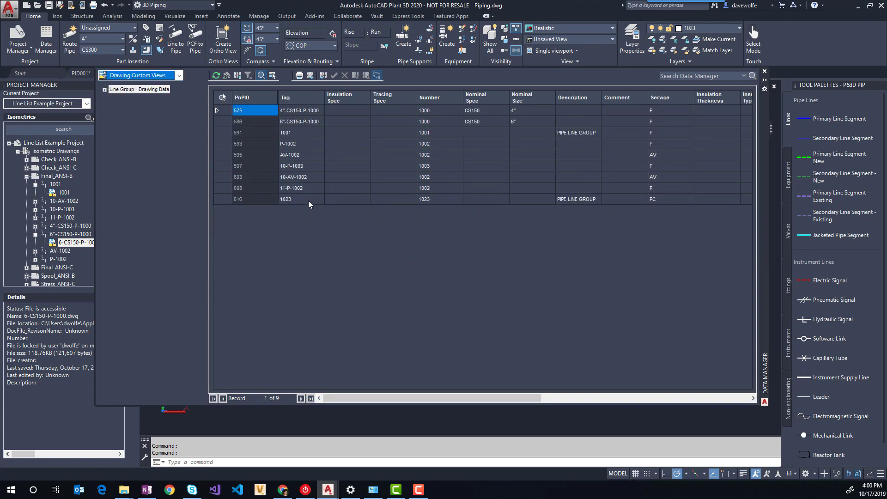
Step: Set line group 1023's Nominal Spec to CS150 and its Nominal Size to 6"
{"action": "left_click", "coordinate": [494, 200]}
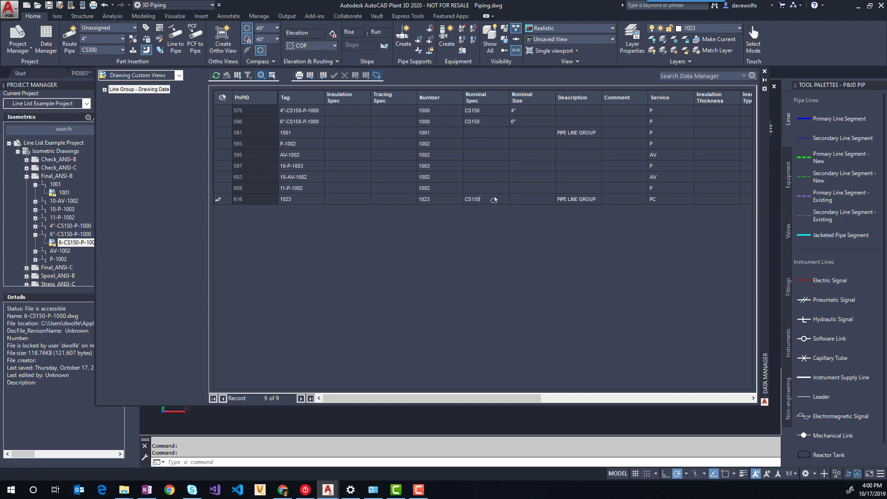
{"action": "key", "text": "Tab"}
{"action": "type", "text": "6"}
{"action": "key", "text": "Tab"}
{"action": "key", "text": "shift+Tab"}
{"action": "key", "text": "shift+Tab"}
{"action": "key", "text": "shift+Tab"}
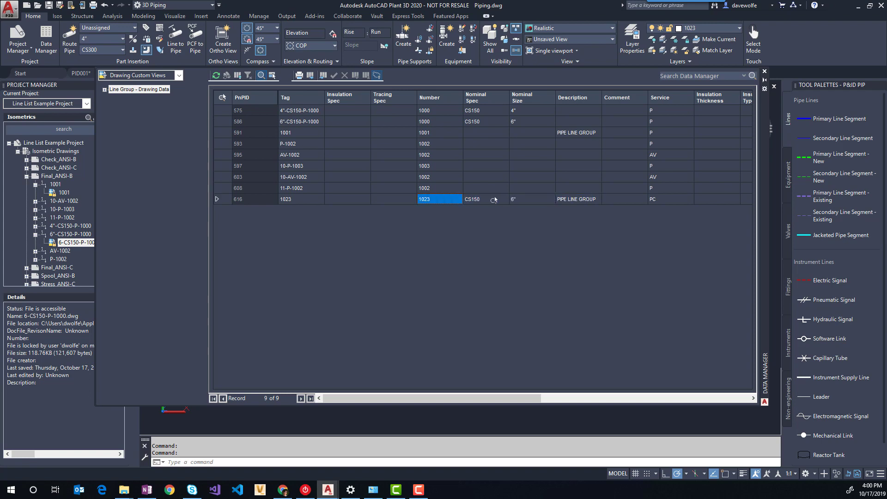
Step: Set the Insulation Thickness of line group 1023 to 2 - 2"
{"action": "key", "text": "Tab"}
{"action": "key", "text": "Tab"}
{"action": "key", "text": "Tab"}
{"action": "key", "text": "Tab"}
{"action": "key", "text": "Tab"}
{"action": "key", "text": "Tab"}
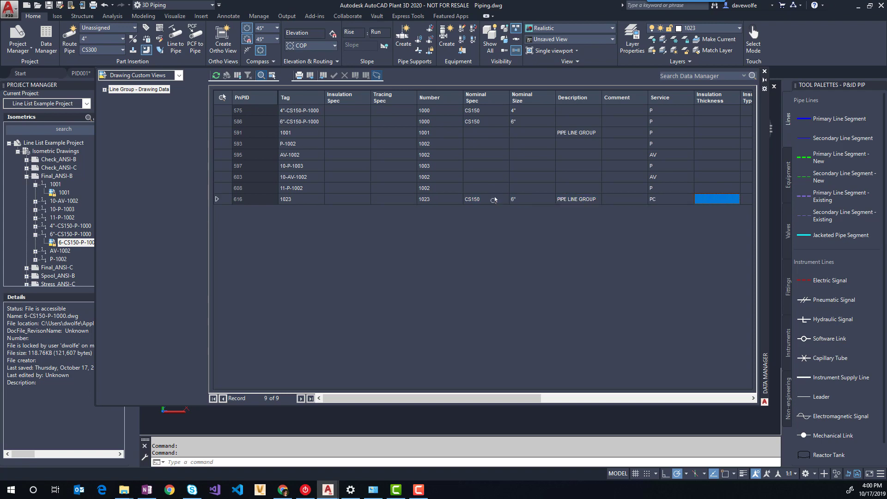
{"action": "left_click", "coordinate": [729, 194]}
{"action": "left_click", "coordinate": [736, 199]}
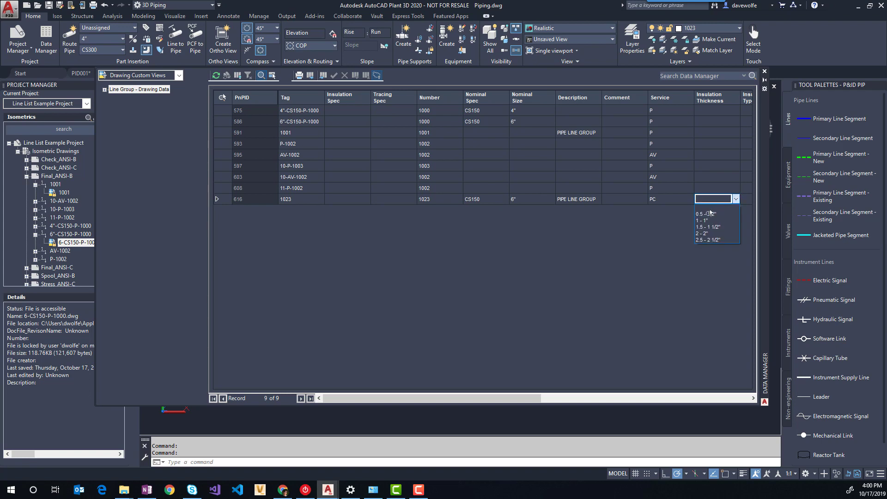
{"action": "left_click", "coordinate": [703, 233]}
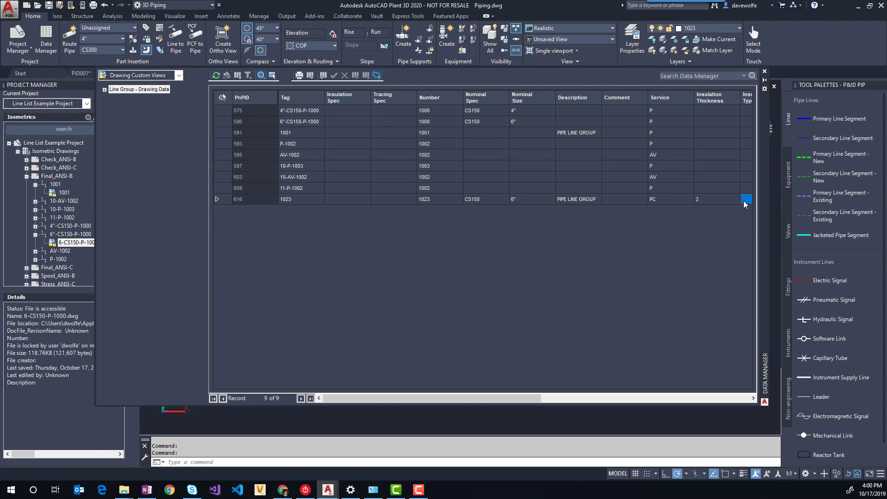
Step: Set the Insulation Type of line group 1023 to H
{"action": "left_click", "coordinate": [744, 201]}
{"action": "left_click_drag", "start_coordinate": [510, 401], "coordinate": [580, 400]}
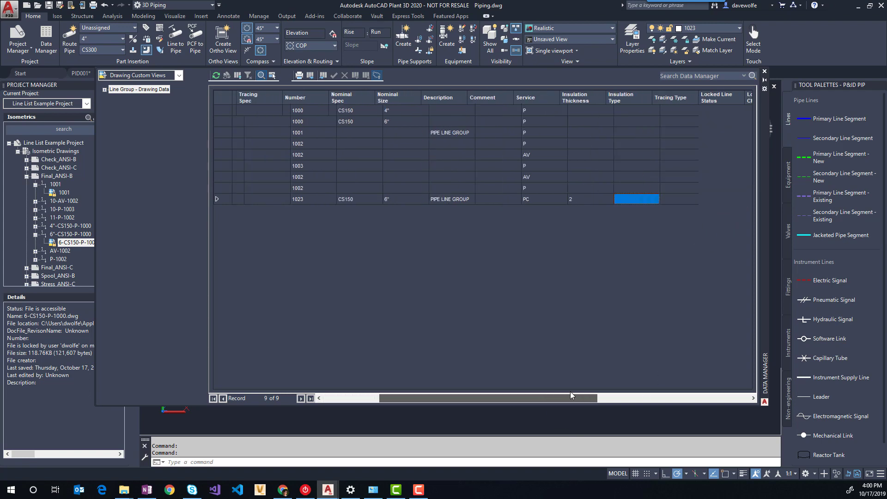
{"action": "left_click", "coordinate": [615, 199]}
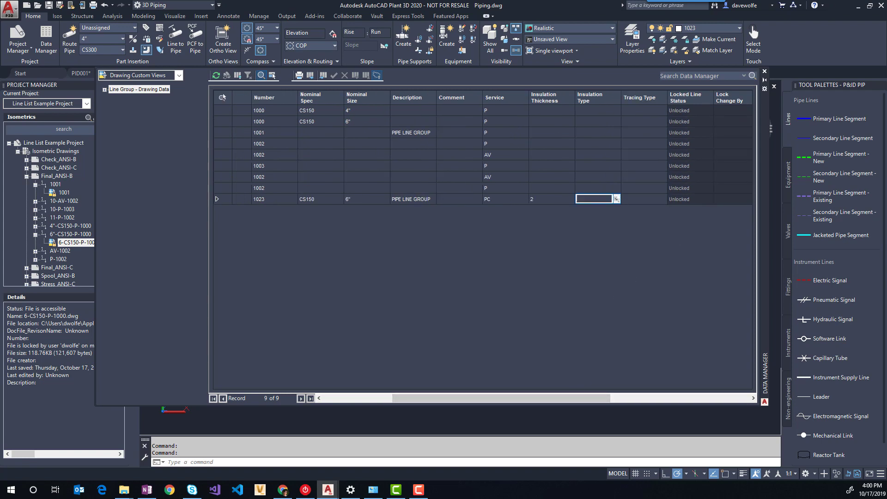
{"action": "left_click", "coordinate": [616, 198]}
{"action": "left_click", "coordinate": [590, 227]}
Step: Set the Tracing Type of line group 1023 to ELECTRIC
{"action": "left_click", "coordinate": [657, 199]}
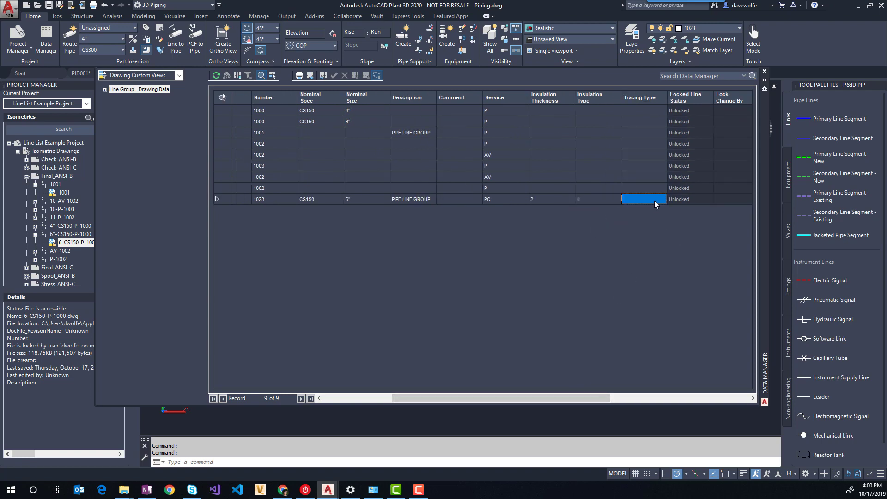
{"action": "left_click", "coordinate": [659, 200]}
{"action": "left_click", "coordinate": [662, 199]}
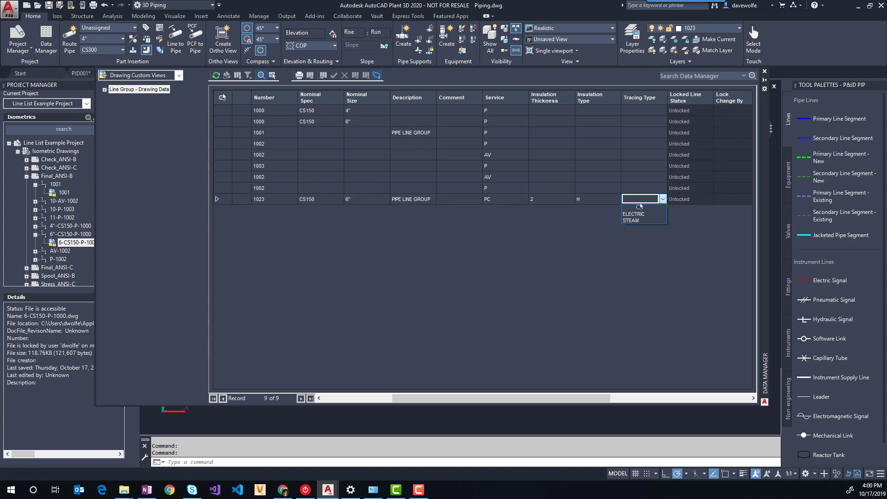
{"action": "left_click", "coordinate": [633, 207]}
{"action": "left_click", "coordinate": [599, 200]}
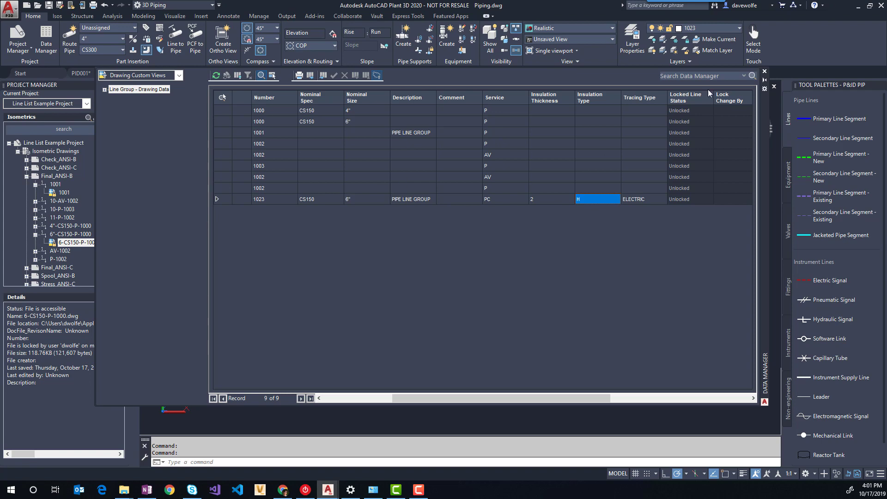
Step: Close the Data Manager, clear the pipe selection and save the Piping drawing
{"action": "left_click", "coordinate": [765, 72]}
{"action": "mouse_move", "coordinate": [412, 307]}
{"action": "middle_mouse_down"}
{"action": "mouse_move", "coordinate": [436, 356]}
{"action": "mouse_move", "coordinate": [460, 355]}
{"action": "middle_mouse_up"}
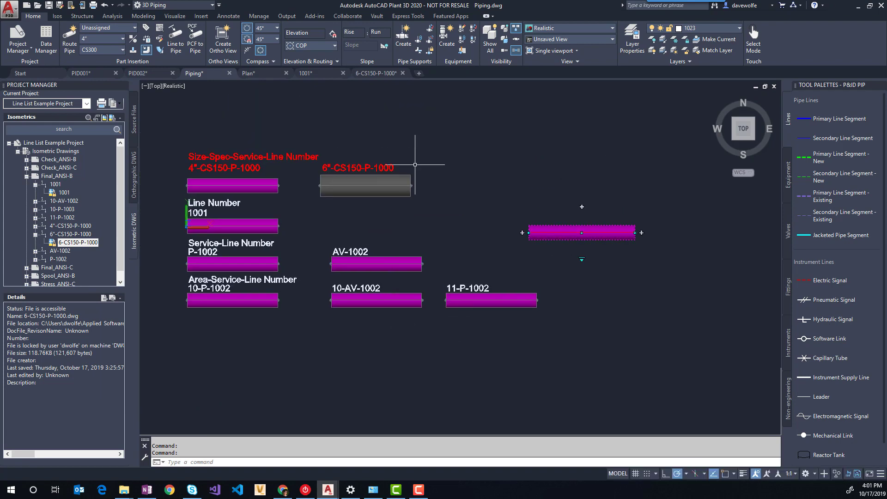
{"action": "key", "text": "Escape"}
{"action": "key", "text": "ctrl+s"}
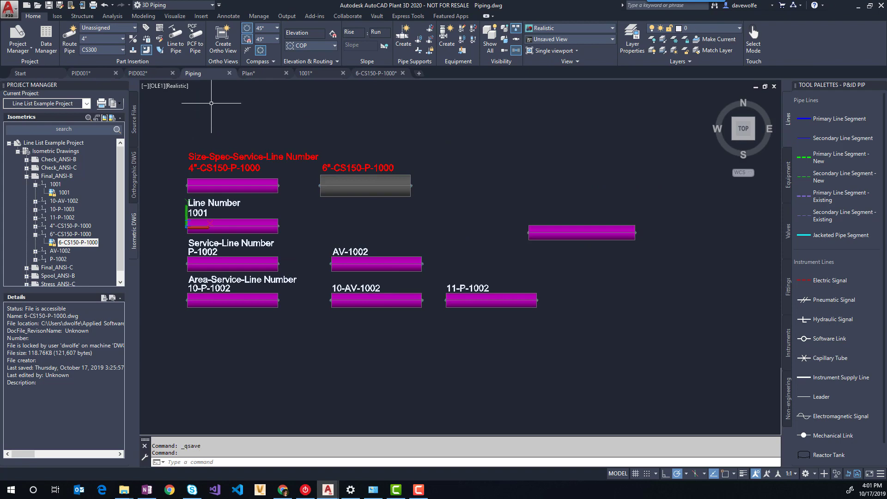
Step: Switch to the Plan orthographic drawing and fit the whole sheet in view
{"action": "mouse_move", "coordinate": [259, 74]}
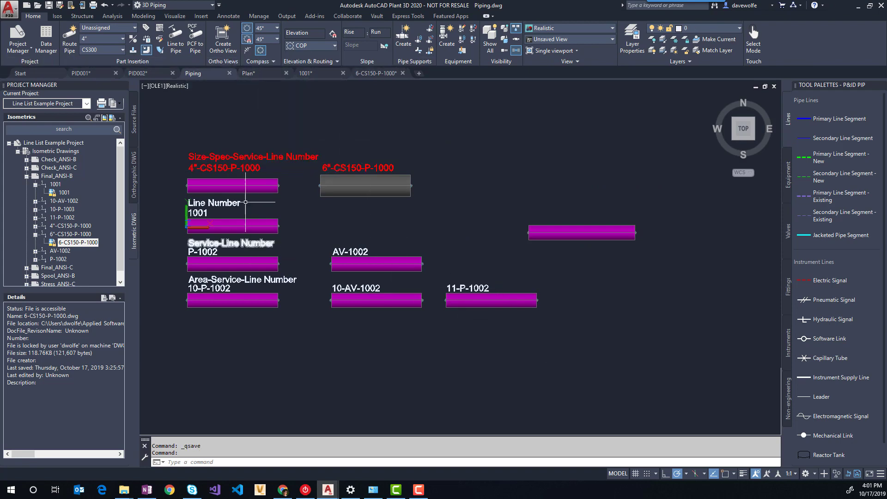
{"action": "key", "text": "ctrl+Tab"}
{"action": "middle_click", "coordinate": [456, 365]}
{"action": "middle_click", "coordinate": [457, 365]}
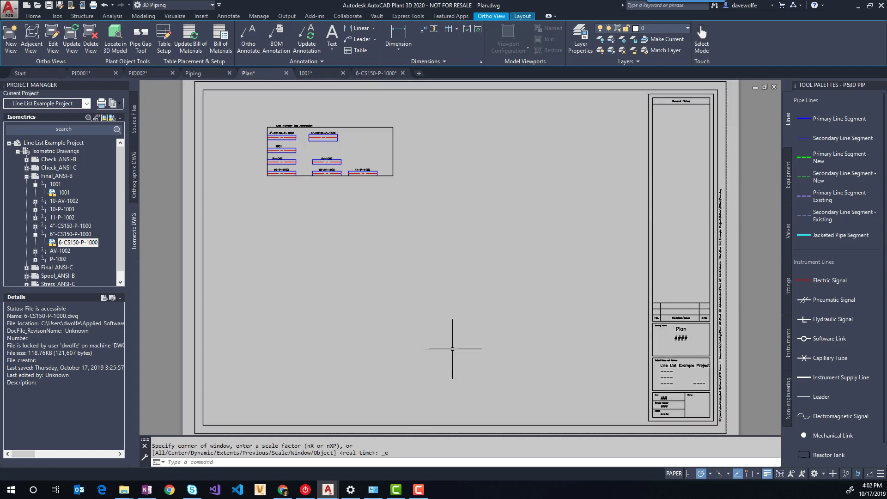
Step: Annotate the 6"-CS150-P-1000 pipe with a Full Line Number Callout [Size-Line Number Tag-Spec] placed just below it
{"action": "scroll", "coordinate": [319, 147], "scroll_direction": "up", "scroll_amount": 6}
{"action": "middle_click_drag", "start_coordinate": [350, 148], "coordinate": [385, 198]}
{"action": "double_click", "coordinate": [412, 206]}
{"action": "left_click", "coordinate": [386, 179]}
{"action": "left_click", "coordinate": [307, 148]}
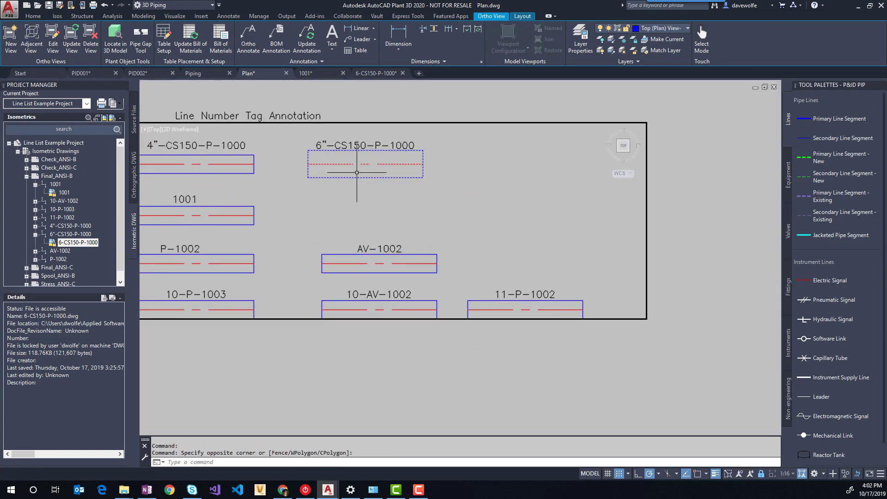
{"action": "right_click", "coordinate": [358, 176]}
{"action": "mouse_move", "coordinate": [434, 347]}
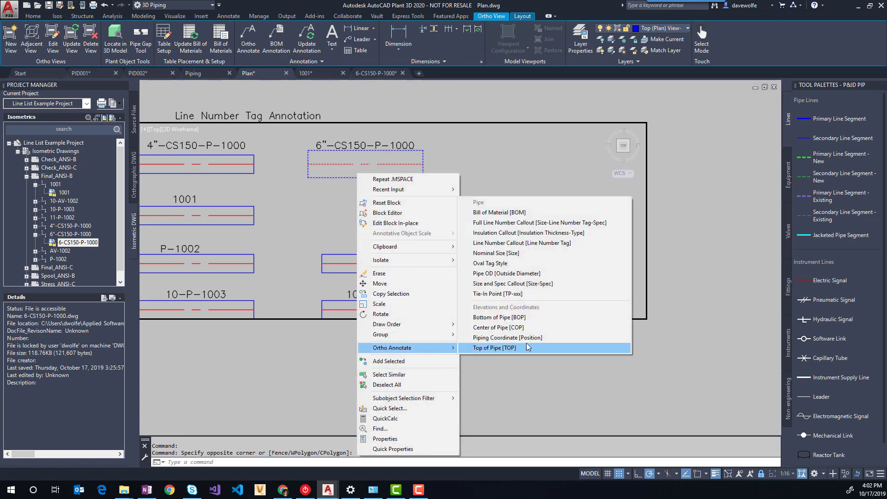
{"action": "left_click", "coordinate": [505, 224]}
{"action": "left_click", "coordinate": [383, 187]}
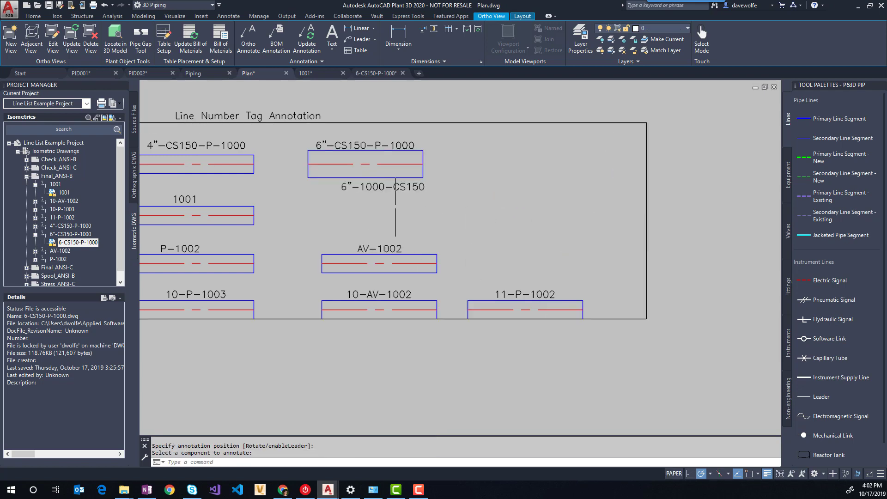
Step: Try to annotate the 6"-CS150-P-1000 pipe with a Line Number Callout [Line Number Tag]
{"action": "left_click", "coordinate": [403, 177]}
{"action": "right_click", "coordinate": [398, 178]}
{"action": "key", "text": "Escape"}
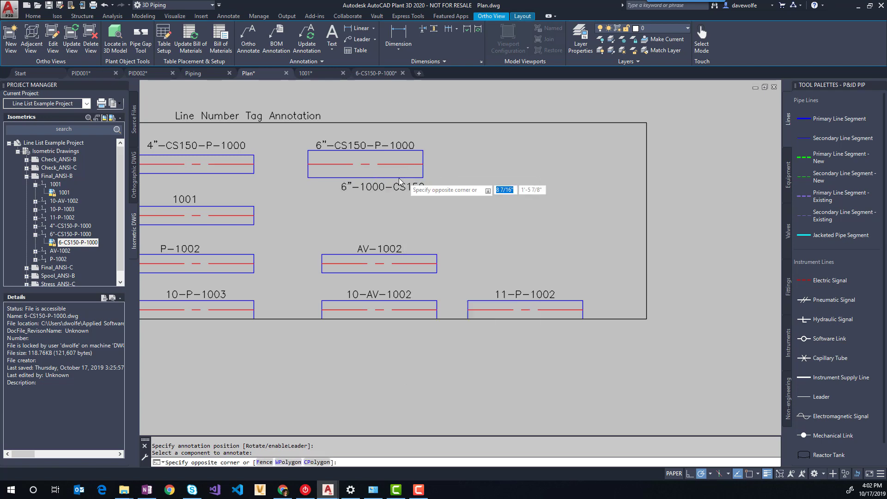
{"action": "double_click", "coordinate": [398, 177]}
{"action": "left_click", "coordinate": [382, 177]}
{"action": "right_click", "coordinate": [382, 178]}
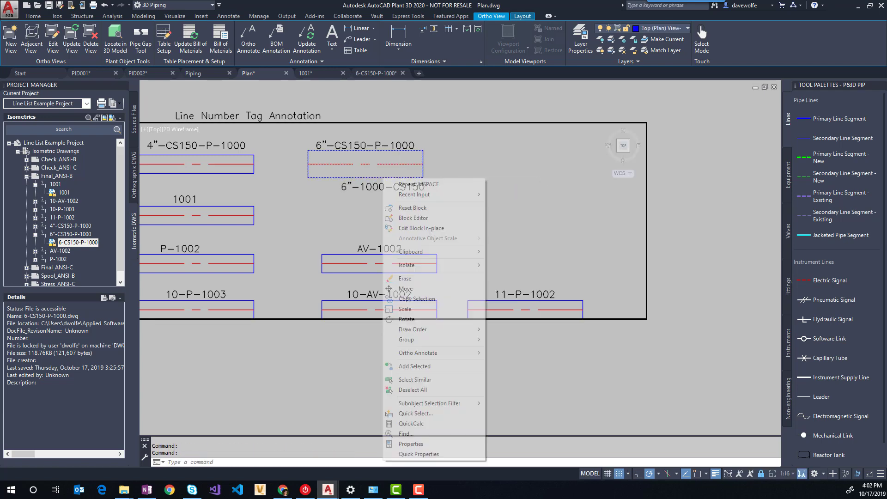
{"action": "mouse_move", "coordinate": [442, 355]}
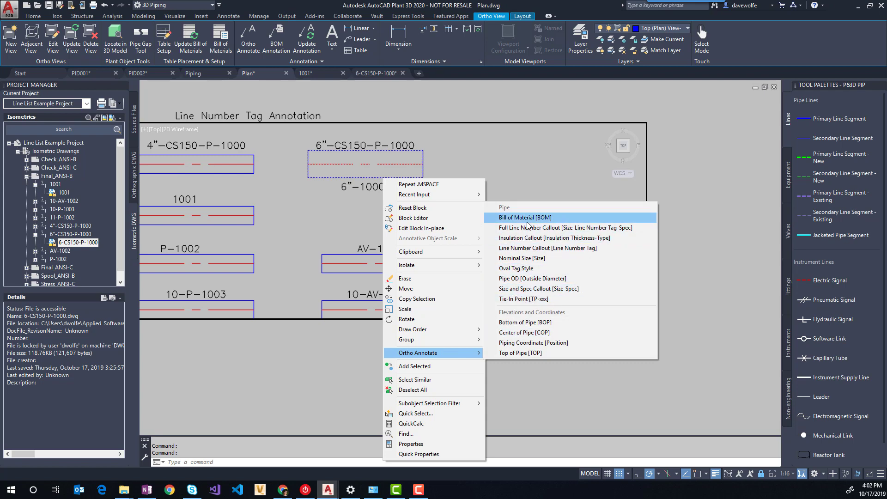
{"action": "left_click", "coordinate": [512, 251]}
{"action": "middle_click", "coordinate": [362, 194]}
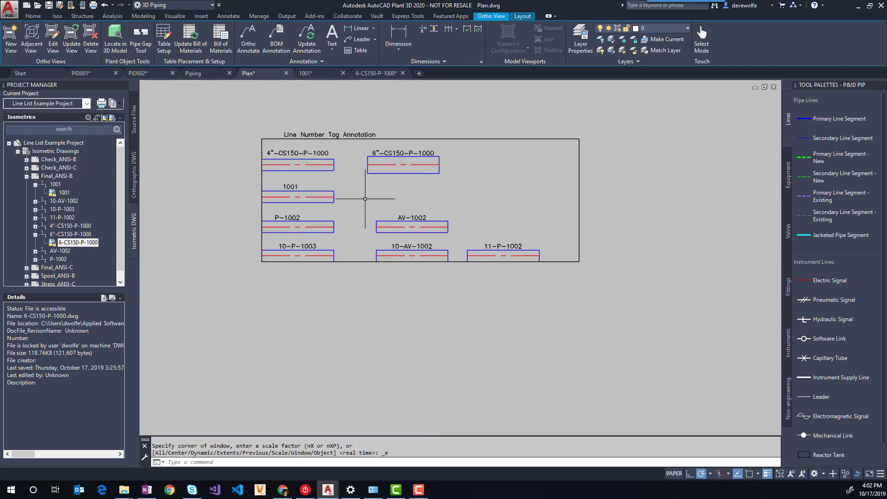
{"action": "middle_click_drag", "start_coordinate": [369, 195], "coordinate": [326, 184]}
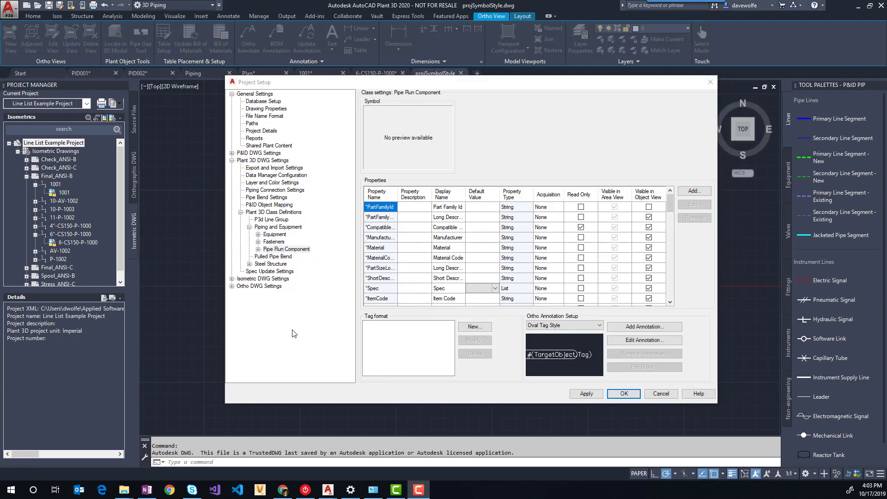
Step: In the Pipe Run Component class settings, choose Full Line Number Callout [Size-Line Number Tag-Spec] as the current ortho annotation
{"action": "left_click", "coordinate": [308, 329]}
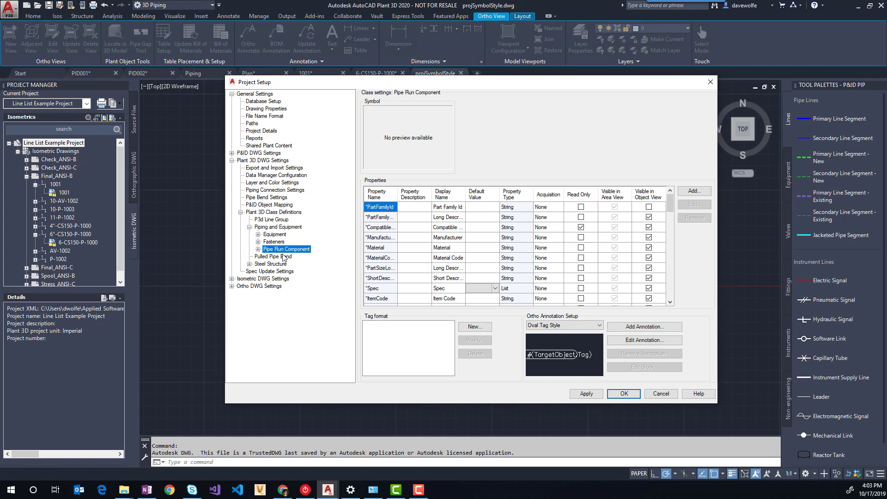
{"action": "left_click", "coordinate": [589, 326]}
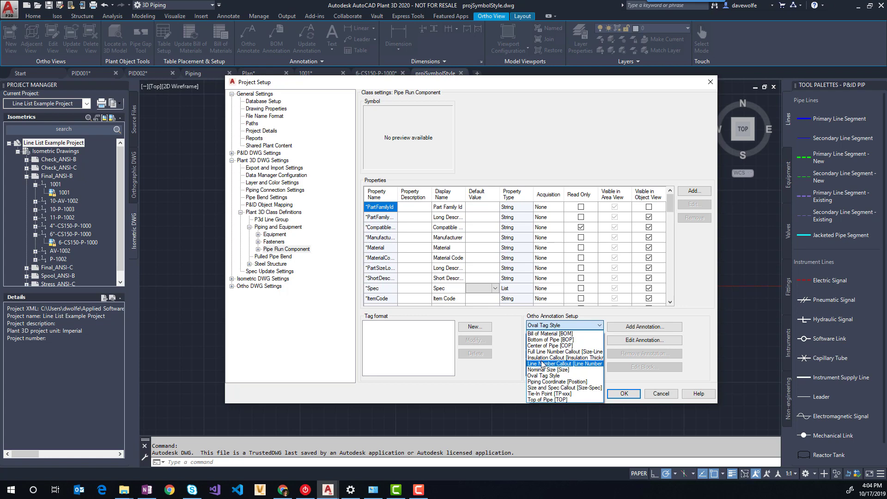
{"action": "left_click", "coordinate": [503, 368]}
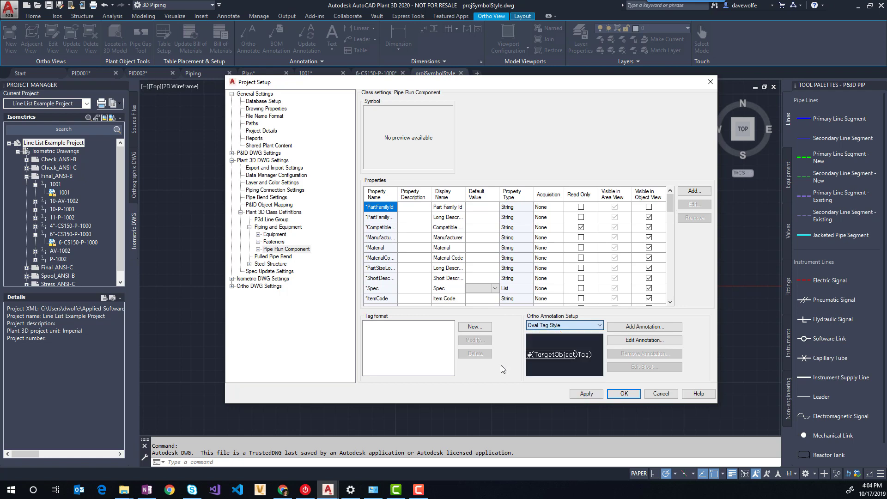
{"action": "left_click", "coordinate": [568, 326]}
{"action": "left_click", "coordinate": [547, 351]}
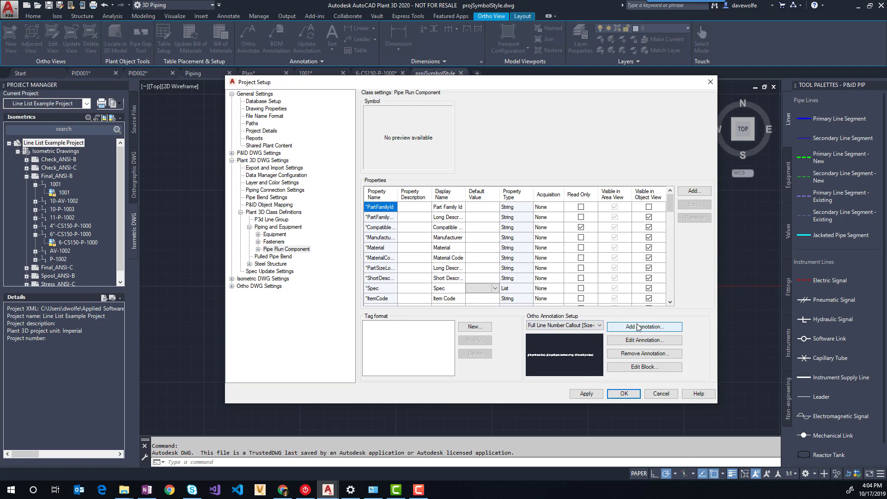
{"action": "left_click", "coordinate": [548, 326]}
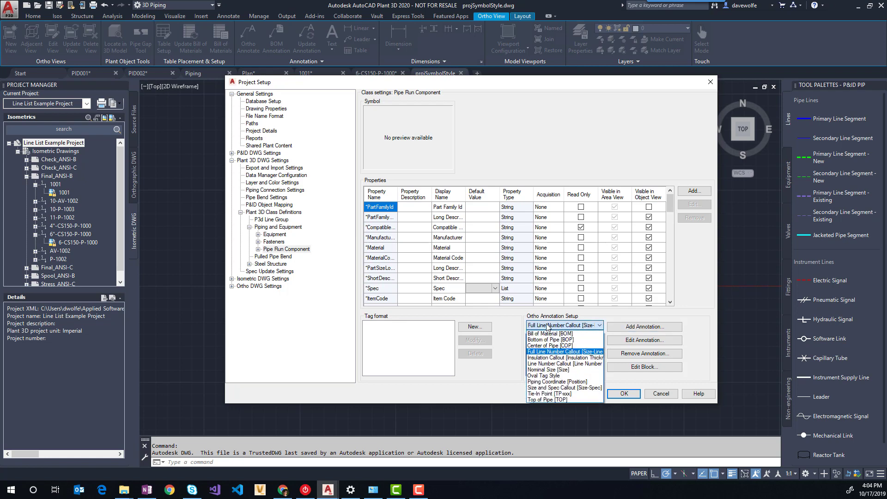
{"action": "left_click", "coordinate": [548, 326]}
Step: Add an ortho annotation based on the full line number callout and name it Size-Service-Line Number-Spec
{"action": "left_click", "coordinate": [638, 327]}
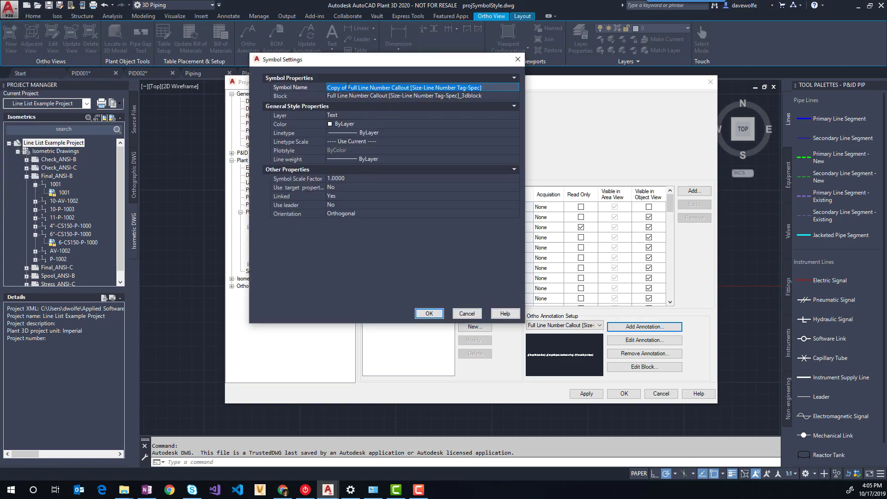
{"action": "key", "text": "Home"}
{"action": "key", "text": "Delete"}
{"action": "key", "text": "Delete"}
{"action": "key", "text": "Delete"}
{"action": "key", "text": "Delete"}
{"action": "key", "text": "Delete"}
{"action": "key", "text": "Delete"}
{"action": "key", "text": "Delete"}
{"action": "key", "text": "Delete"}
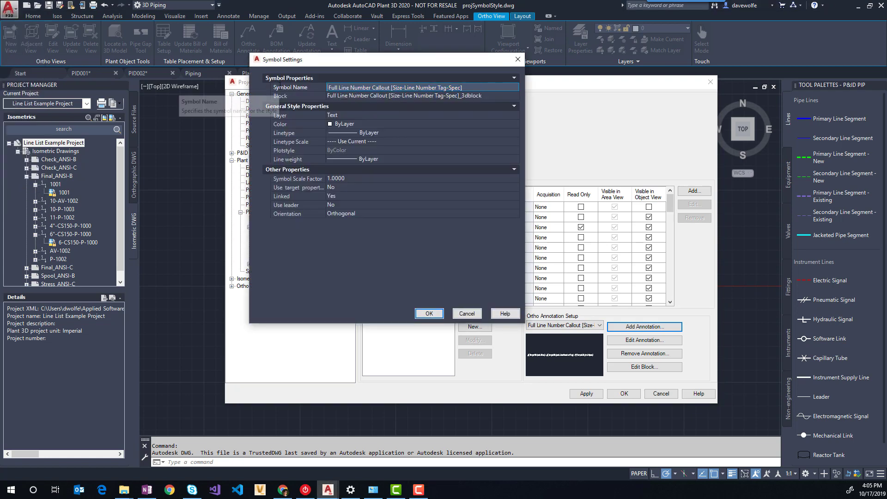
{"action": "type", "text": "Size-"}
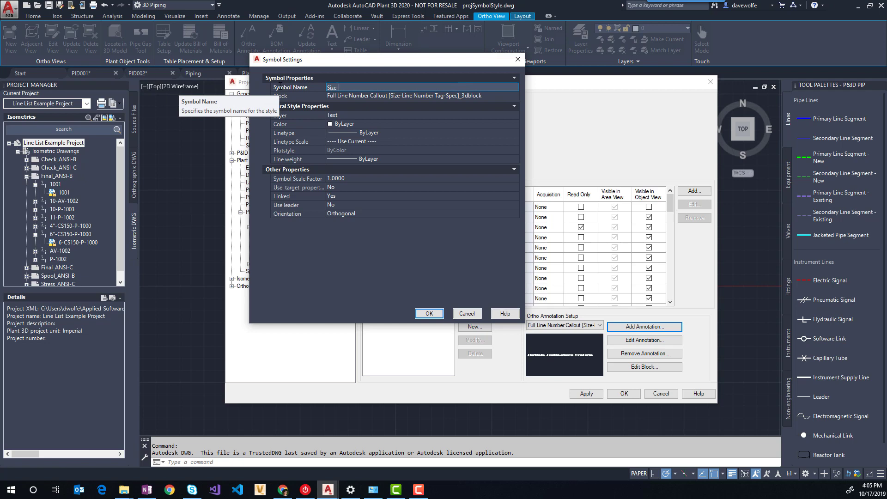
{"action": "type", "text": "Service-Line Number-Spec"}
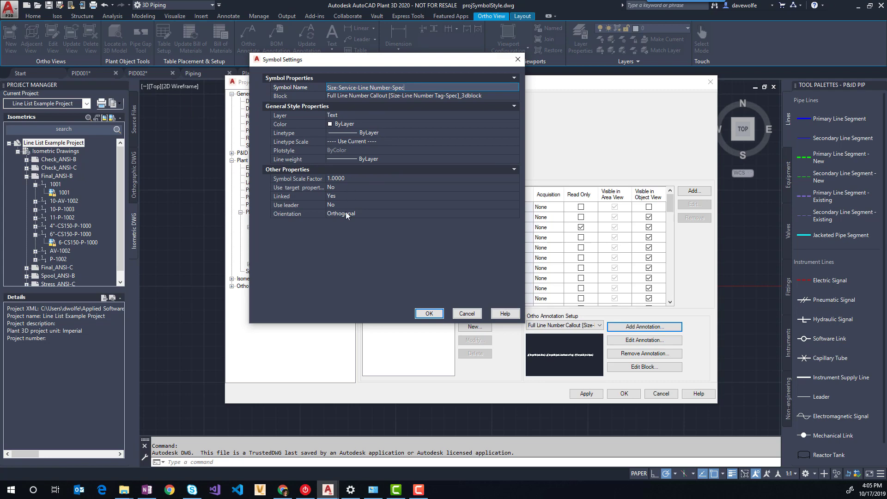
{"action": "left_click", "coordinate": [430, 315]}
Step: Open the new annotation's block for editing and set its attribute's annotation format to 4 subparts
{"action": "left_click", "coordinate": [640, 368]}
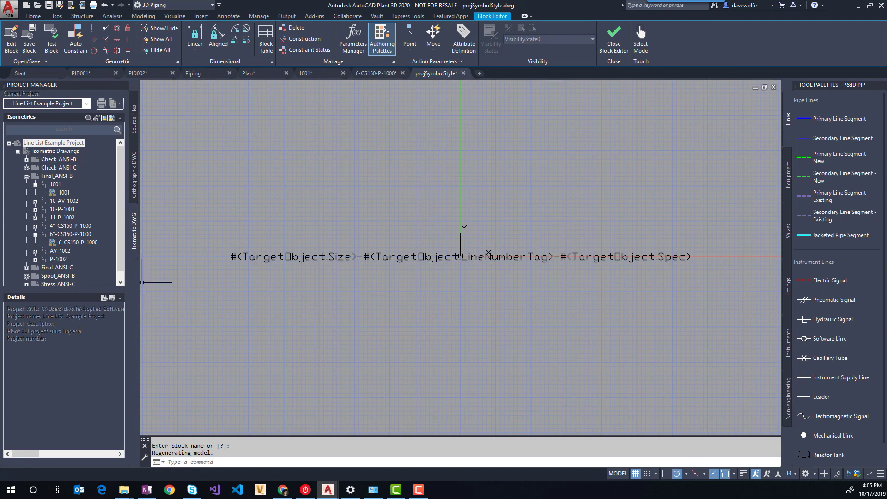
{"action": "left_click_drag", "start_coordinate": [555, 168], "coordinate": [643, 157]}
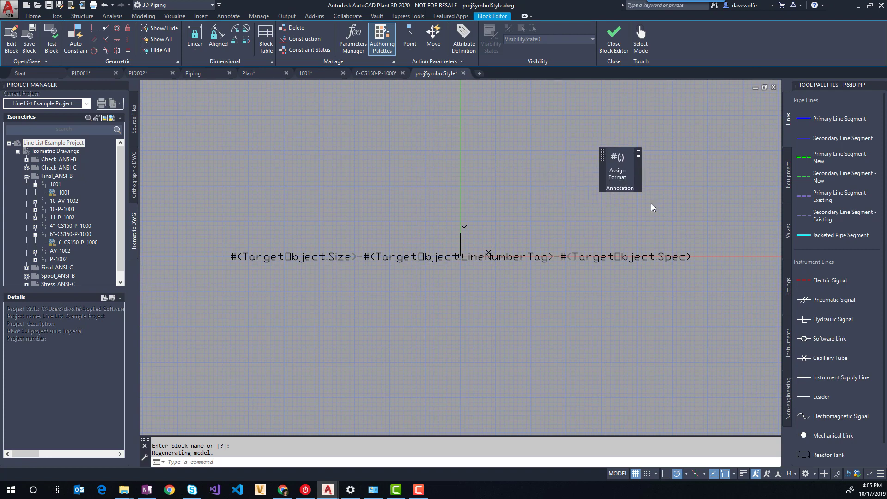
{"action": "left_click", "coordinate": [616, 166]}
{"action": "left_click", "coordinate": [462, 257]}
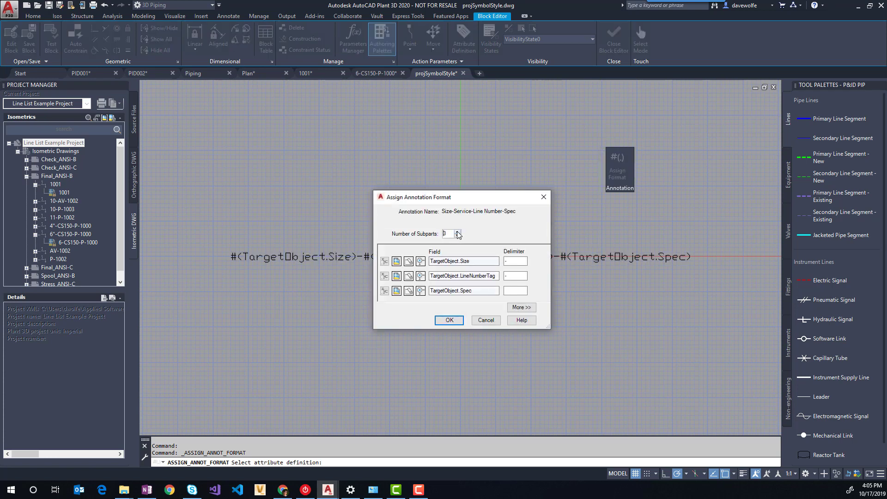
{"action": "left_click", "coordinate": [457, 232]}
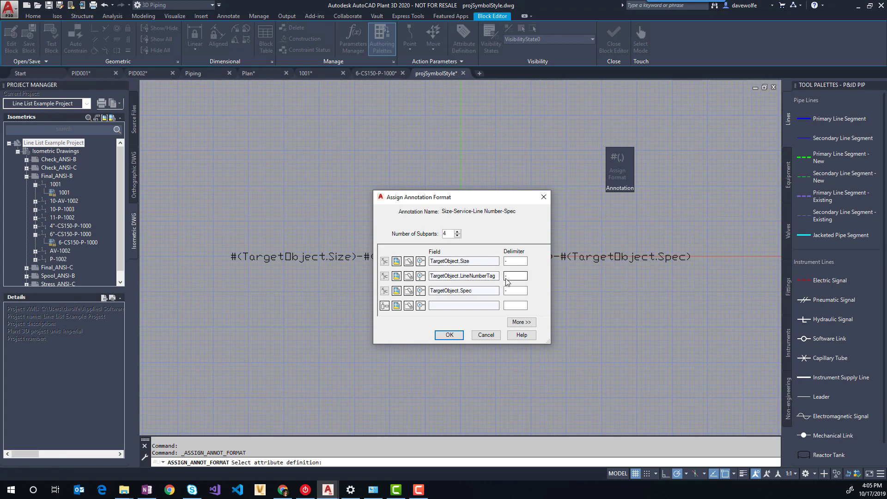
Step: Assign the P3d Line Group Service property to the second subpart, without using the target object's property
{"action": "left_click", "coordinate": [384, 276]}
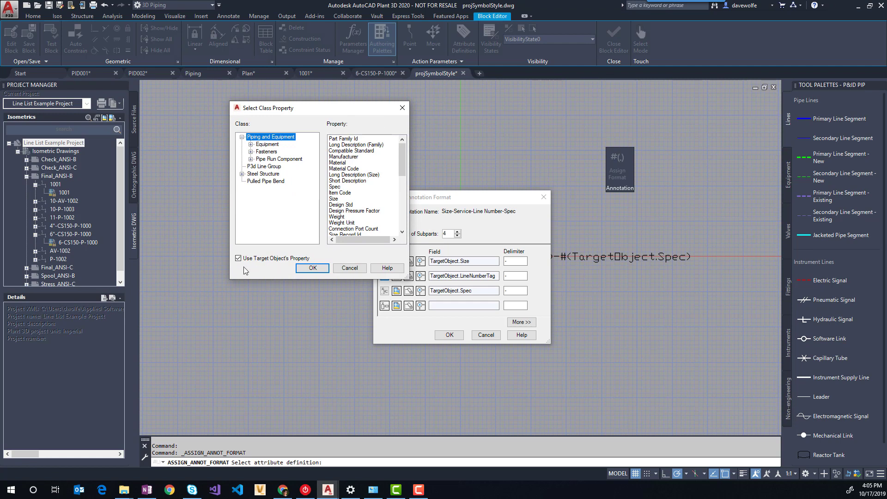
{"action": "left_click", "coordinate": [237, 259]}
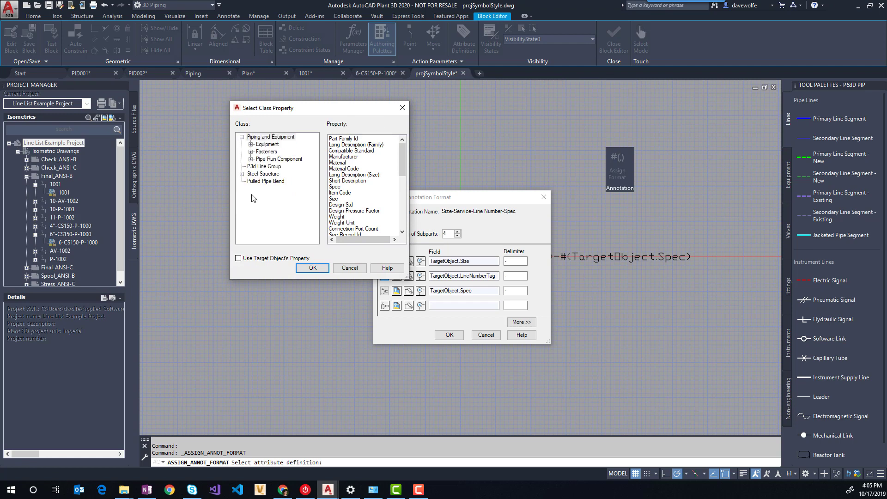
{"action": "left_click", "coordinate": [262, 168]}
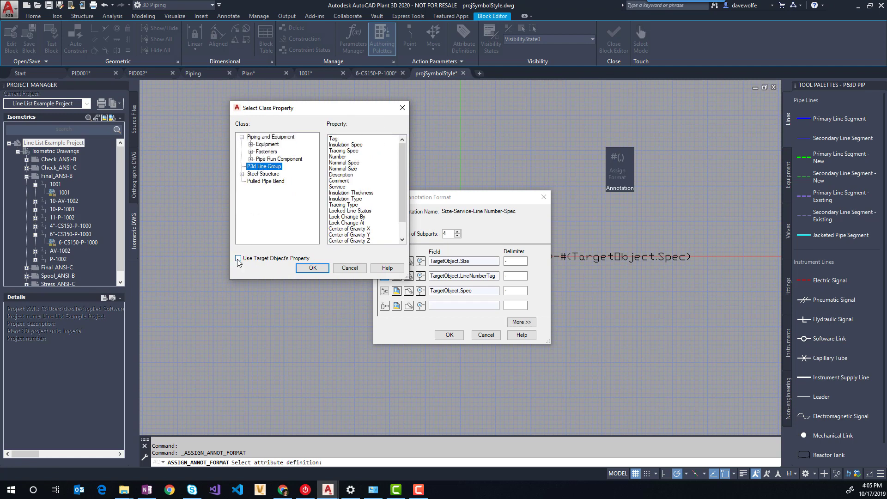
{"action": "left_click", "coordinate": [342, 187]}
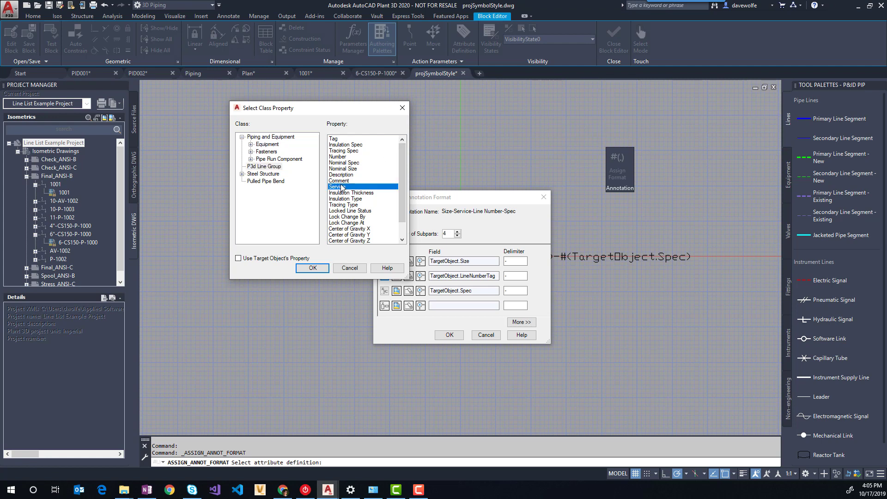
{"action": "left_click", "coordinate": [313, 268]}
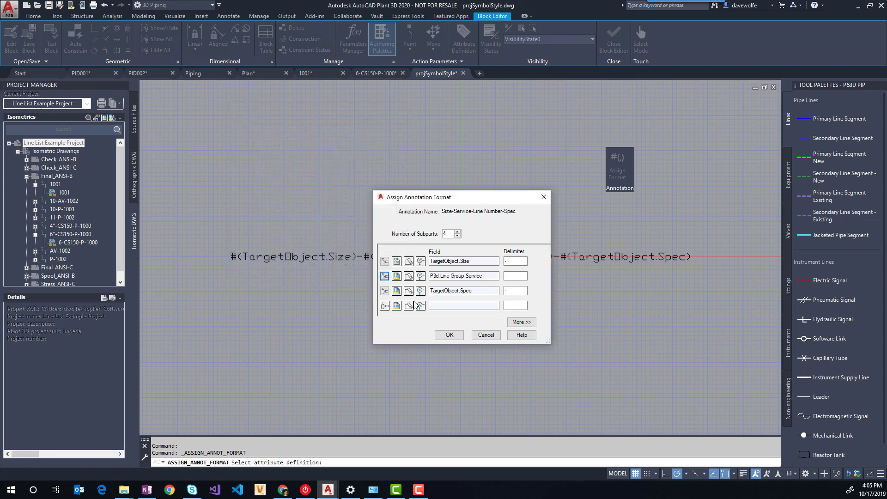
Step: Assign the P3d Line Group Number property to the third subpart, without using the target object's property
{"action": "left_click", "coordinate": [385, 291]}
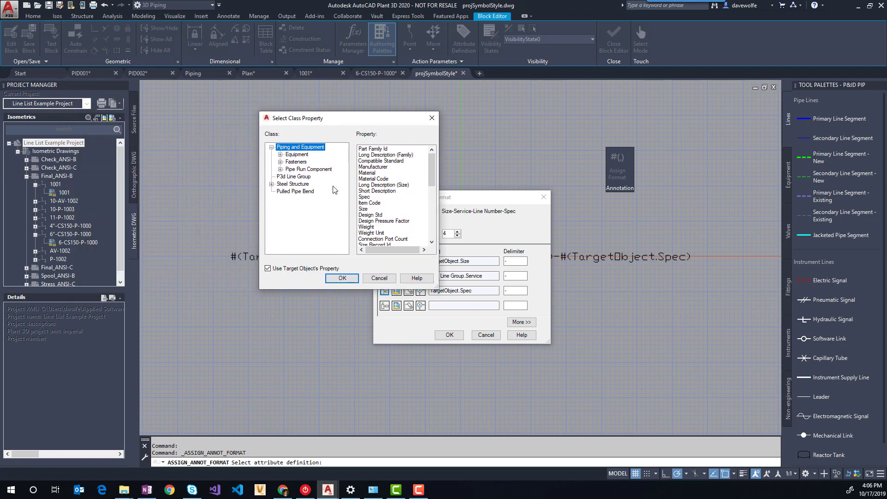
{"action": "left_click", "coordinate": [269, 268]}
{"action": "left_click", "coordinate": [268, 268]}
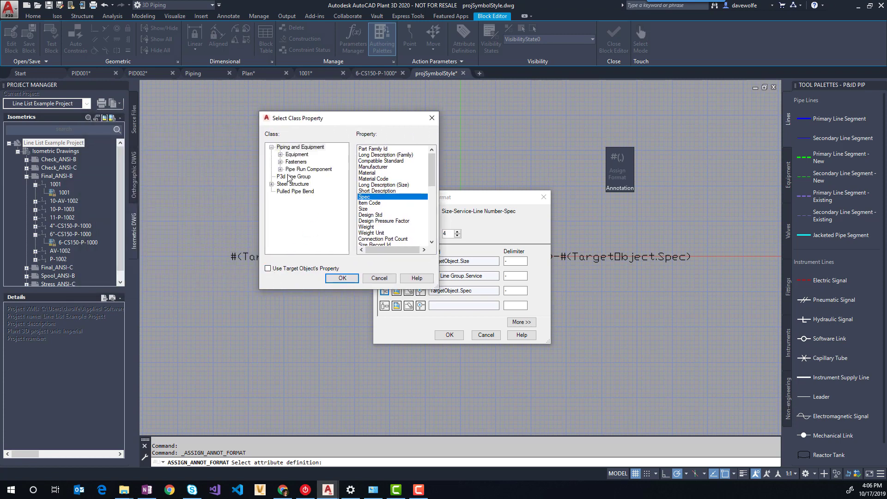
{"action": "left_click", "coordinate": [294, 176]}
{"action": "left_click", "coordinate": [370, 167]}
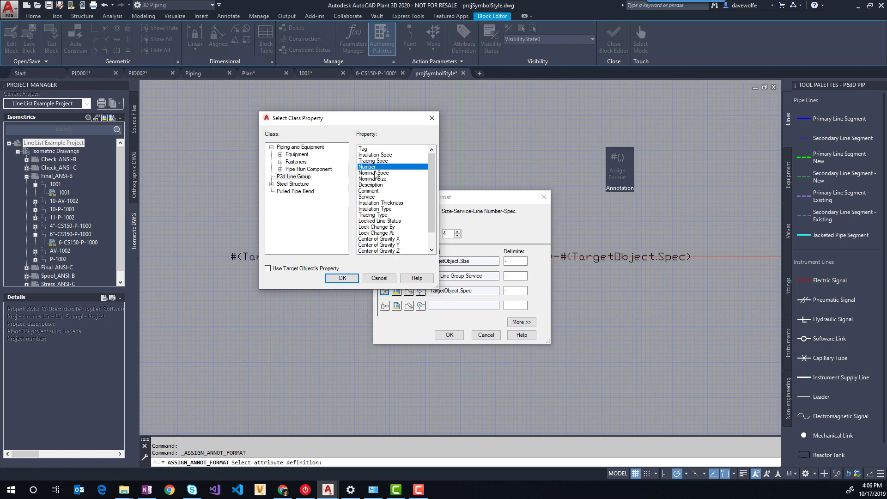
{"action": "left_click", "coordinate": [342, 278]}
Step: Assign the target object's Spec property to the fourth subpart and apply the annotation format to the block attribute
{"action": "left_click", "coordinate": [384, 306]}
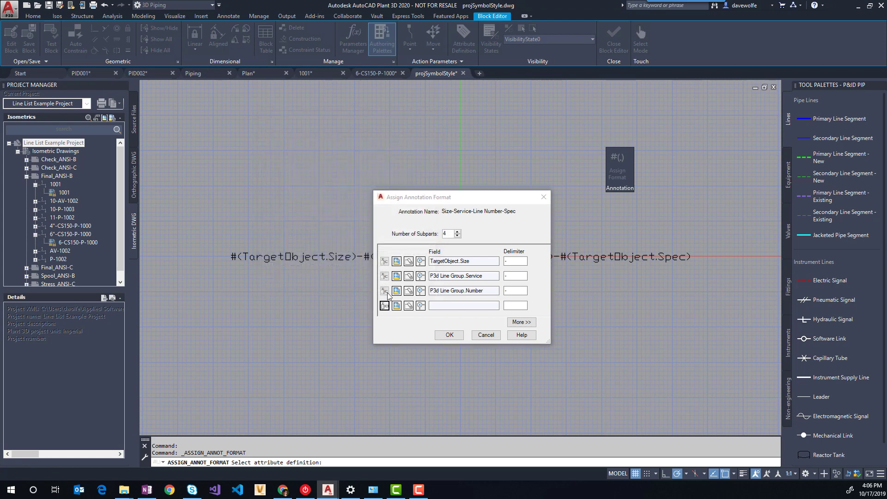
{"action": "left_click_drag", "start_coordinate": [212, 138], "coordinate": [403, 133]}
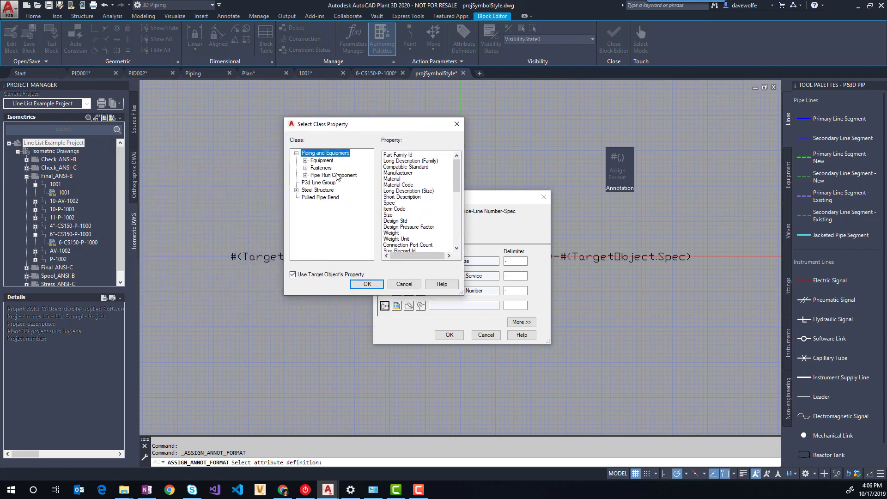
{"action": "left_click", "coordinate": [391, 203]}
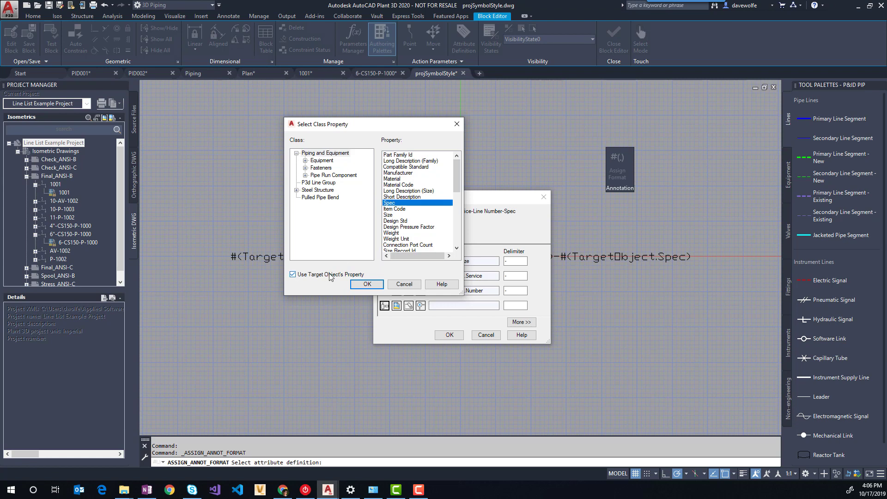
{"action": "left_click", "coordinate": [364, 284]}
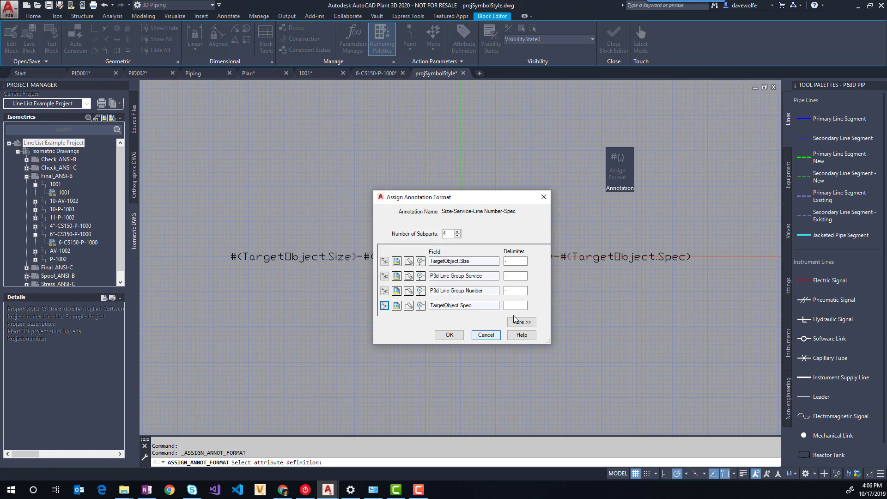
{"action": "left_click", "coordinate": [458, 338]}
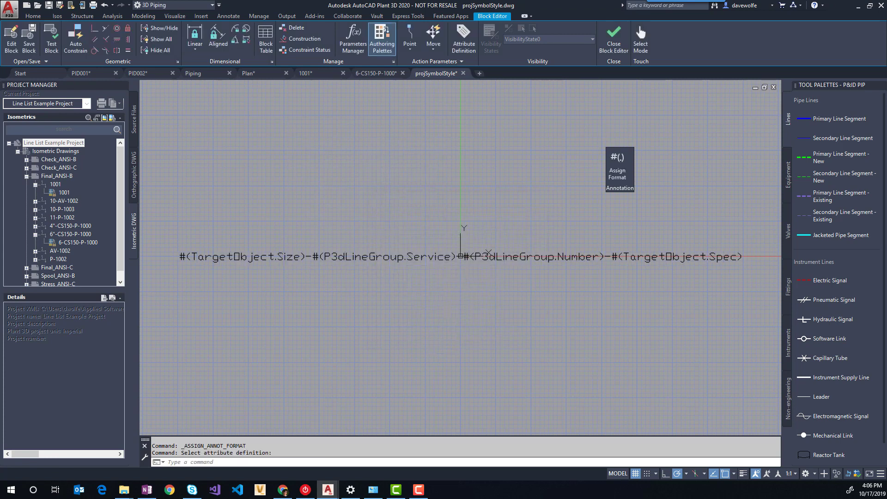
{"action": "middle_click", "coordinate": [456, 284]}
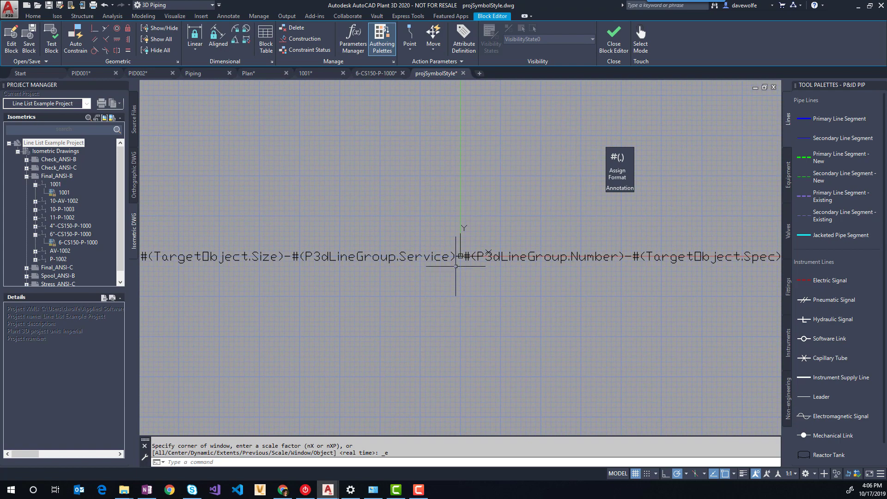
Step: Save the block changes to Size-Service-Line Number-Spec_3dblock, close the block editor, and accept the project setup
{"action": "left_click", "coordinate": [615, 37]}
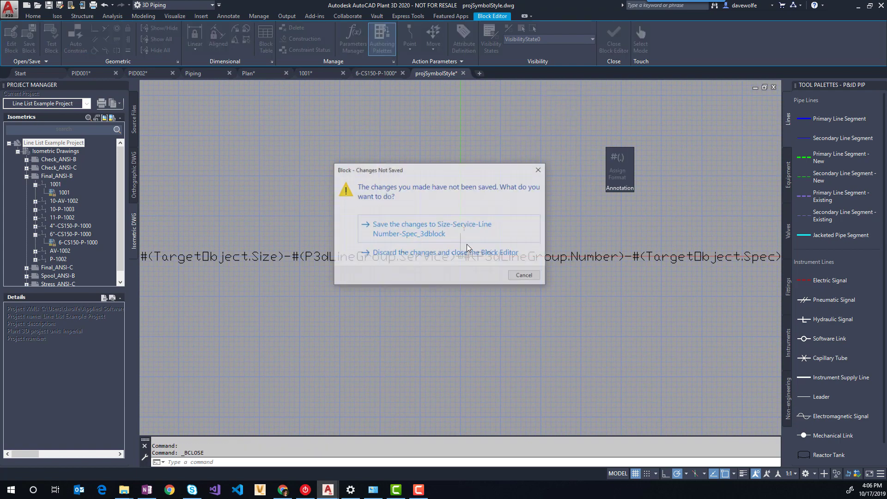
{"action": "left_click", "coordinate": [405, 228]}
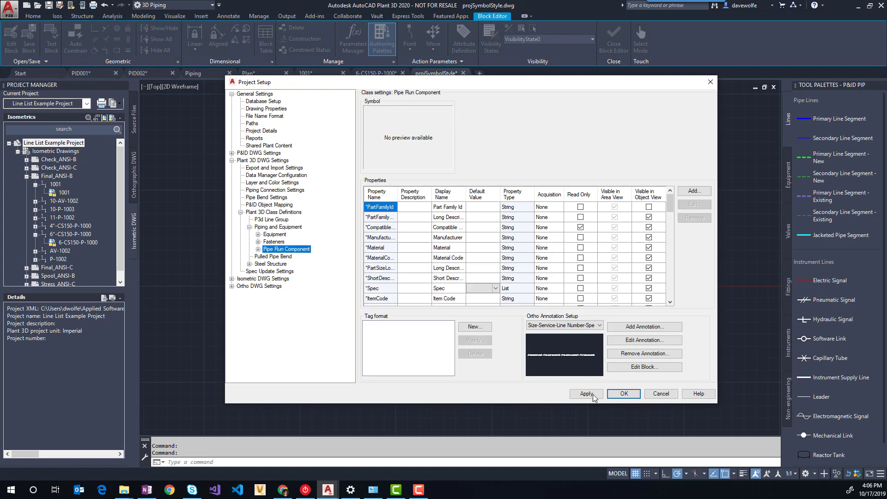
{"action": "left_click", "coordinate": [624, 394]}
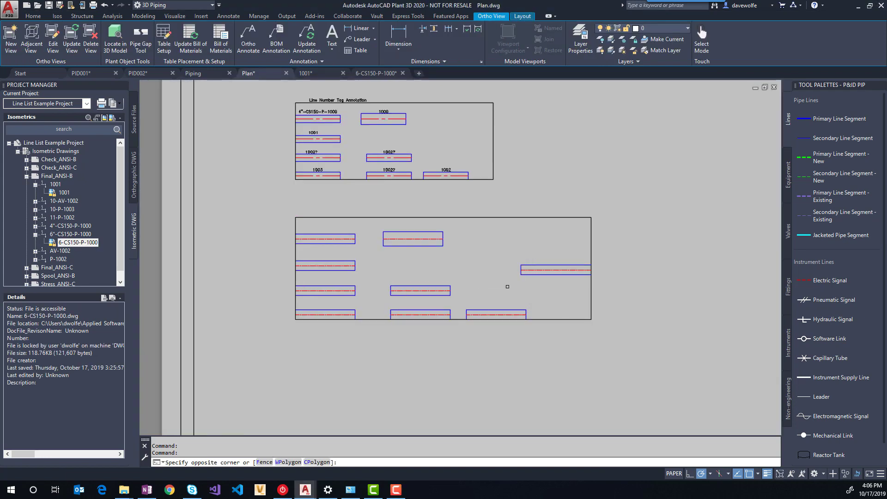
Step: Activate the Plan drawing's lower viewport and annotate its upper-left pipe with the Size-Service-Line Number-Spec style, placed just above the pipe
{"action": "double_click", "coordinate": [406, 264]}
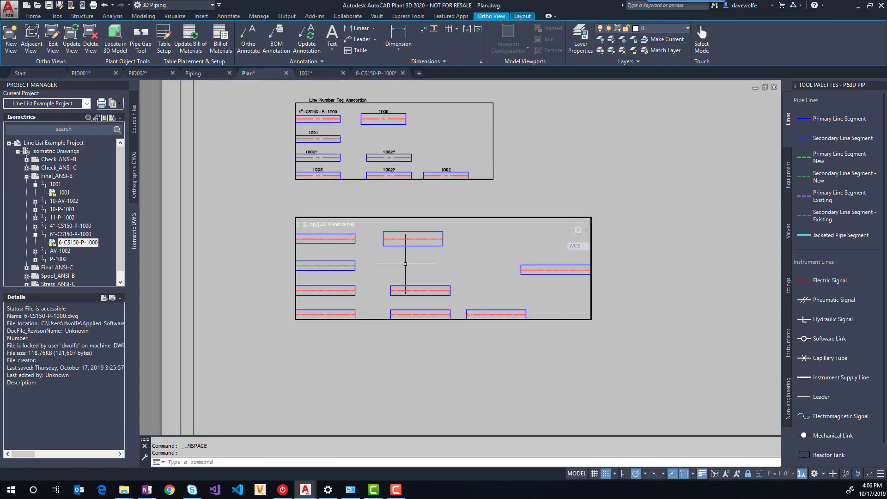
{"action": "left_click", "coordinate": [359, 243]}
{"action": "left_click", "coordinate": [345, 234]}
{"action": "right_click", "coordinate": [344, 234]}
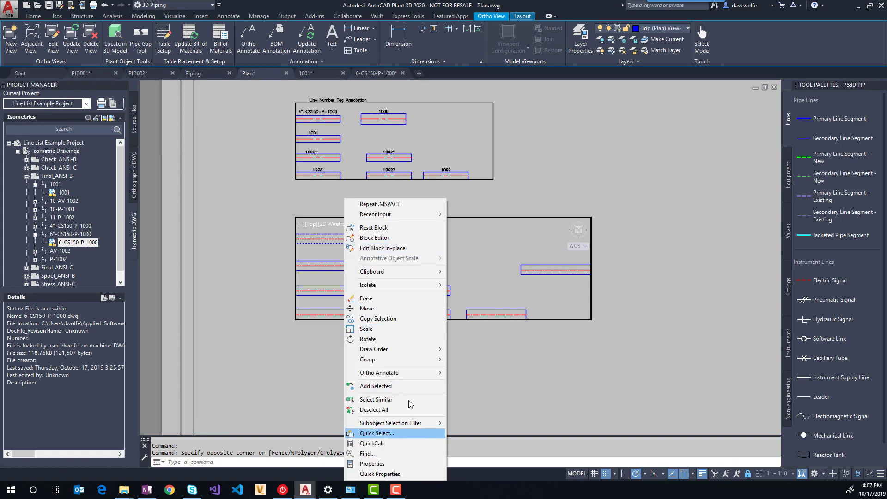
{"action": "mouse_move", "coordinate": [406, 372]}
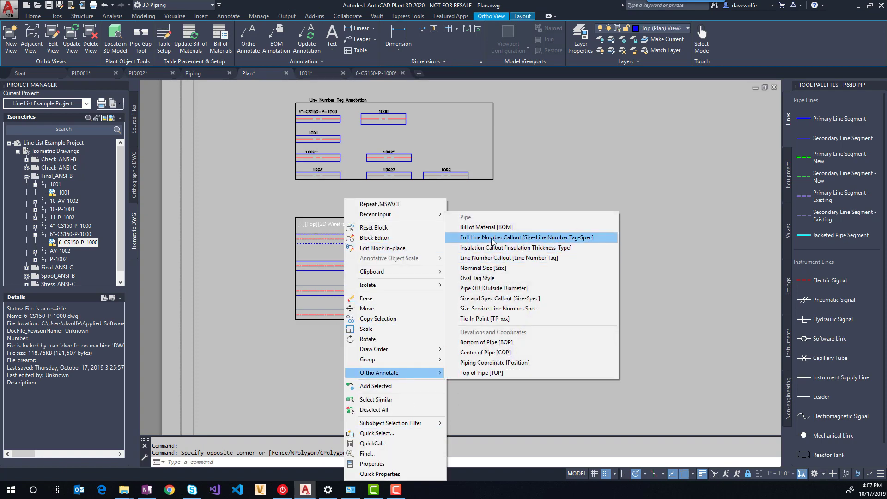
{"action": "left_click", "coordinate": [465, 309]}
{"action": "scroll", "coordinate": [337, 237], "scroll_direction": "up", "scroll_amount": 3}
{"action": "left_click", "coordinate": [300, 231]}
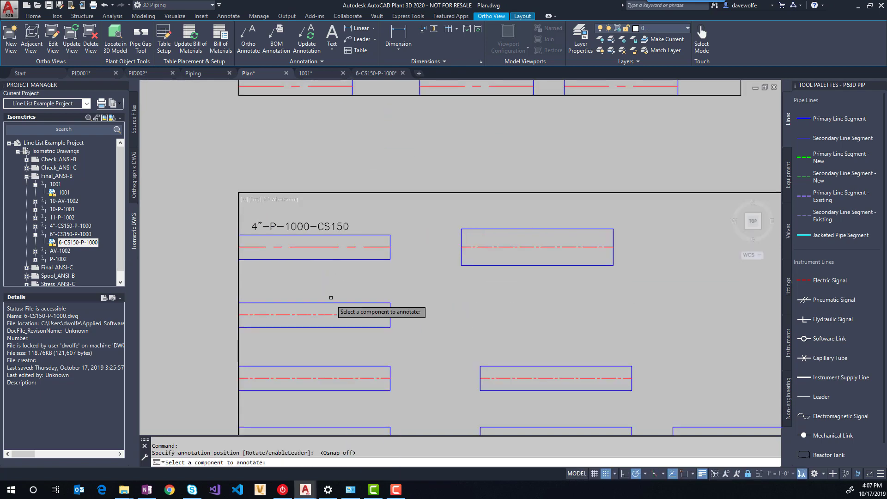
Step: Add Size-Service-Line Number-Spec annotations above the remaining three pipes in the lower viewport's left column
{"action": "left_click", "coordinate": [330, 305]}
{"action": "left_click", "coordinate": [292, 301]}
{"action": "left_click", "coordinate": [323, 370]}
{"action": "left_click", "coordinate": [296, 361]}
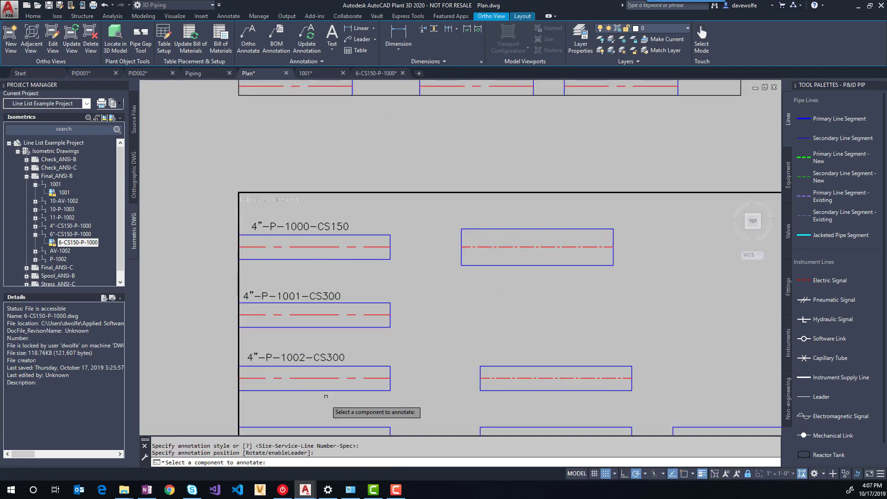
{"action": "middle_click_drag", "start_coordinate": [326, 397], "coordinate": [335, 321]}
{"action": "left_click", "coordinate": [327, 363]}
{"action": "left_click", "coordinate": [305, 343]}
Step: Annotate the two lower pipes in the middle column, the bottom-row pipe beside them, and the far-right pipe with the Size-Service-Line Number-Spec style
{"action": "left_click", "coordinate": [554, 363]}
{"action": "left_click", "coordinate": [560, 346]}
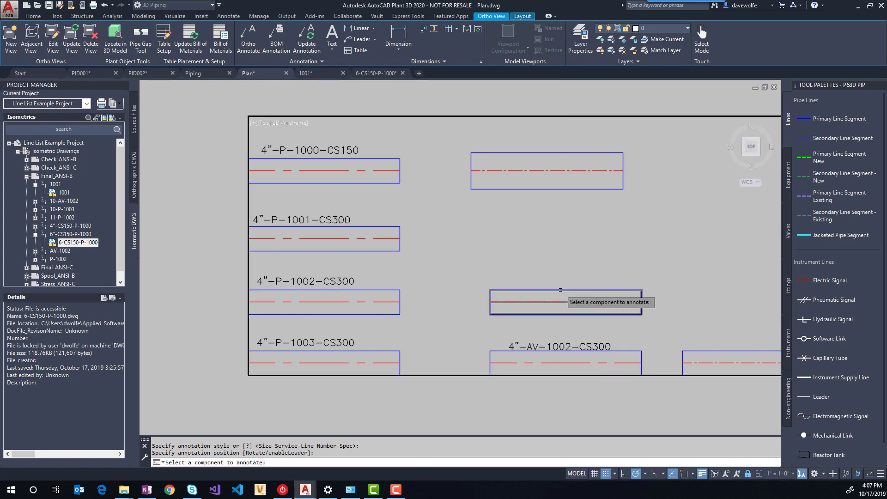
{"action": "left_click", "coordinate": [560, 289]}
{"action": "left_click", "coordinate": [558, 282]}
{"action": "scroll", "coordinate": [286, 290], "scroll_direction": "down", "scroll_amount": 2}
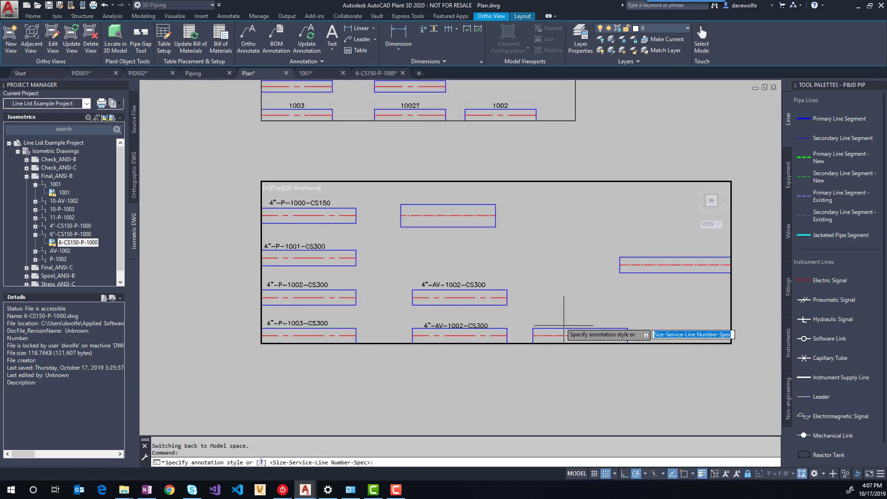
{"action": "left_click", "coordinate": [653, 273]}
{"action": "left_click", "coordinate": [652, 259]}
Step: Examine the new line number annotations in the Plan layout and compare them with the upper viewport's tags
{"action": "scroll", "coordinate": [652, 263], "scroll_direction": "up", "scroll_amount": 2}
{"action": "middle_click", "coordinate": [282, 230]}
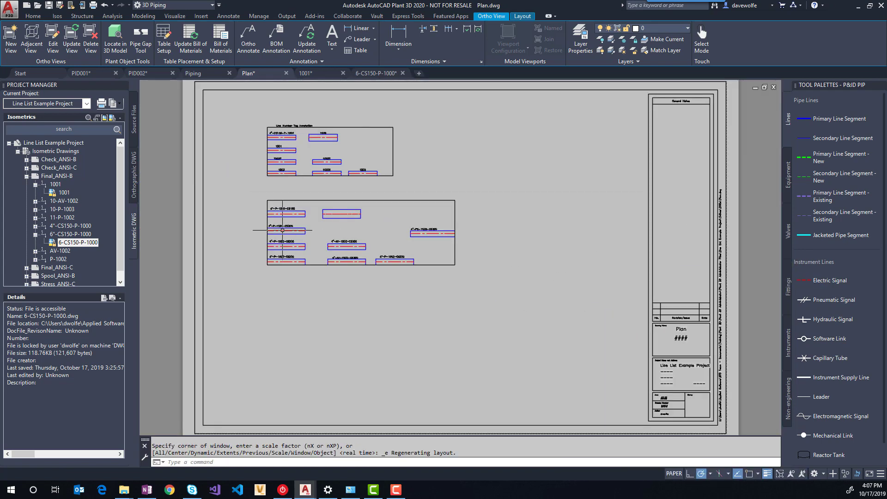
{"action": "scroll", "coordinate": [283, 230], "scroll_direction": "up", "scroll_amount": 2}
{"action": "scroll", "coordinate": [454, 297], "scroll_direction": "up", "scroll_amount": 3}
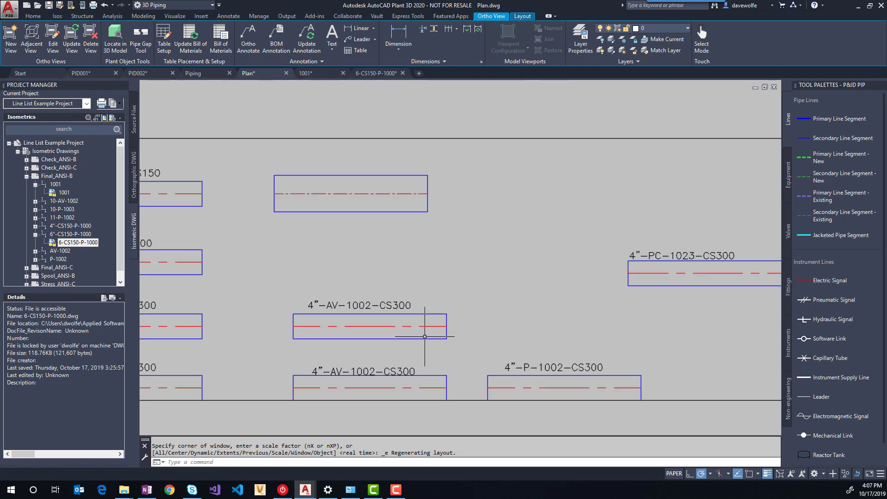
{"action": "scroll", "coordinate": [450, 309], "scroll_direction": "down", "scroll_amount": 2}
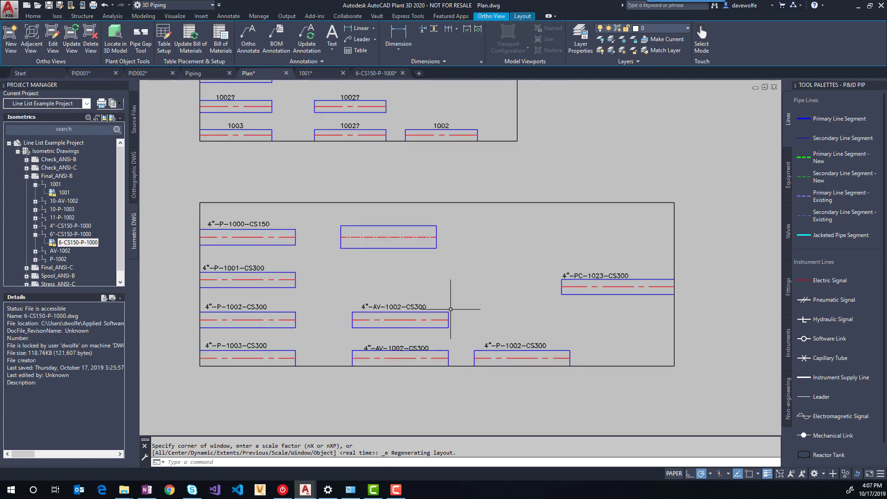
{"action": "middle_click_drag", "start_coordinate": [484, 270], "coordinate": [462, 302]}
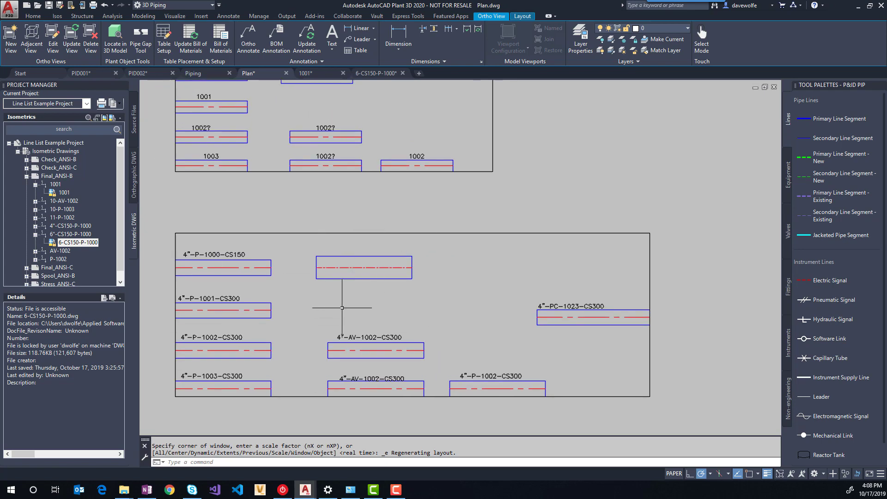
{"action": "middle_click_drag", "start_coordinate": [347, 290], "coordinate": [334, 325]}
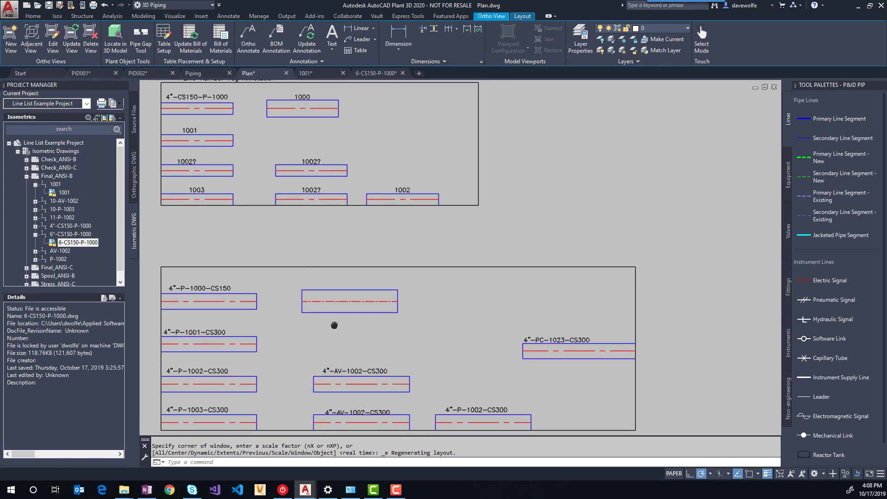
Step: Switch to the 1001 isometric drawing and examine the line number annotation along its pipe
{"action": "left_click", "coordinate": [310, 76]}
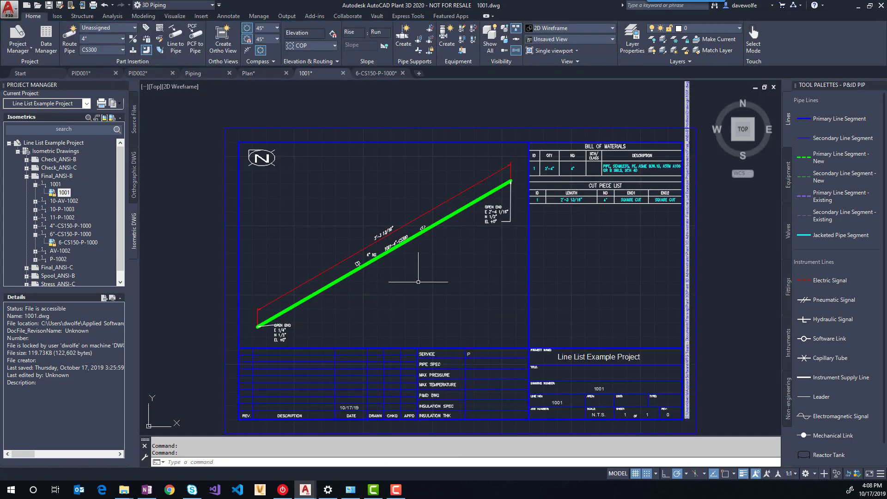
{"action": "scroll", "coordinate": [449, 250], "scroll_direction": "up", "scroll_amount": 5}
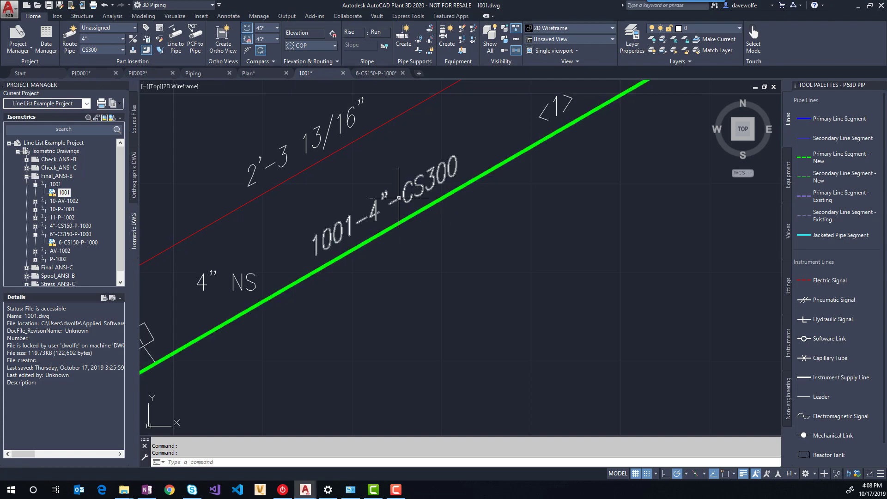
{"action": "scroll", "coordinate": [504, 231], "scroll_direction": "down", "scroll_amount": 1}
{"action": "scroll", "coordinate": [378, 229], "scroll_direction": "up", "scroll_amount": 1}
{"action": "scroll", "coordinate": [378, 230], "scroll_direction": "down", "scroll_amount": 8}
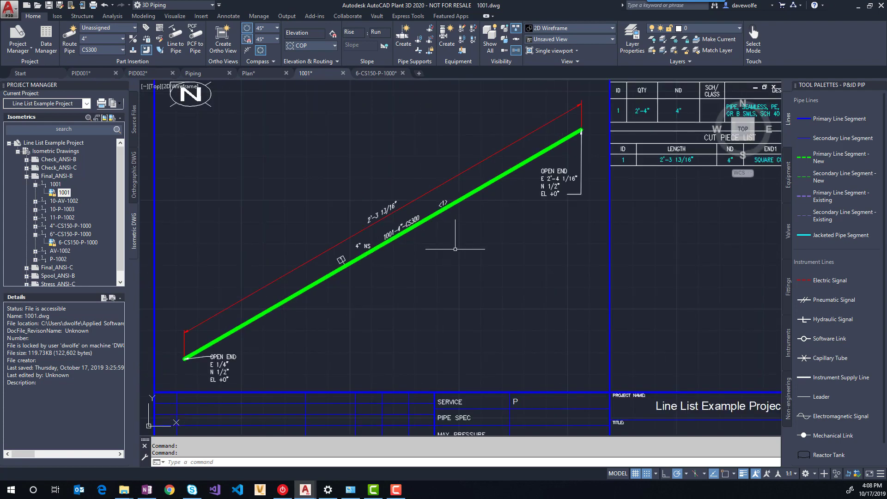
{"action": "scroll", "coordinate": [508, 246], "scroll_direction": "up", "scroll_amount": 1}
{"action": "scroll", "coordinate": [416, 273], "scroll_direction": "down", "scroll_amount": 1}
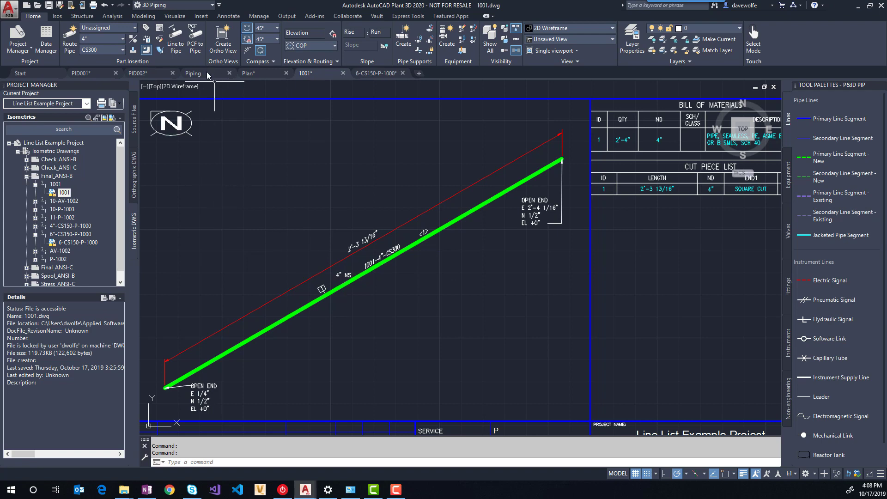
Step: Run PLANTDEFINECALCPROPERTIES in the Piping drawing and choose the P3dLineGroup class among the piping class definitions
{"action": "left_click", "coordinate": [194, 73]}
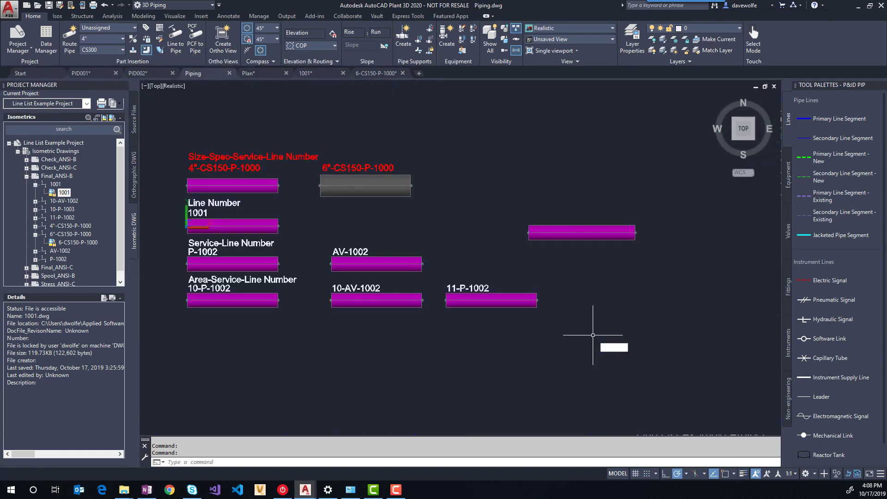
{"action": "type", "text": "plantdefin"}
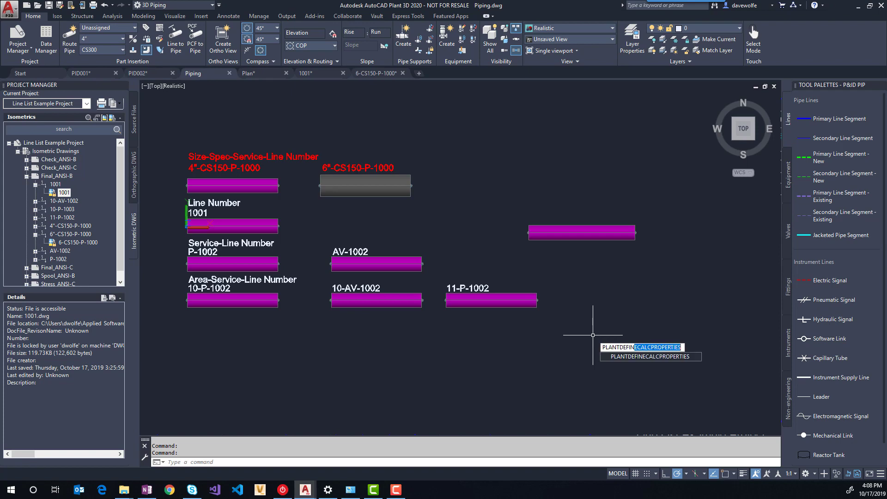
{"action": "key", "text": "Return"}
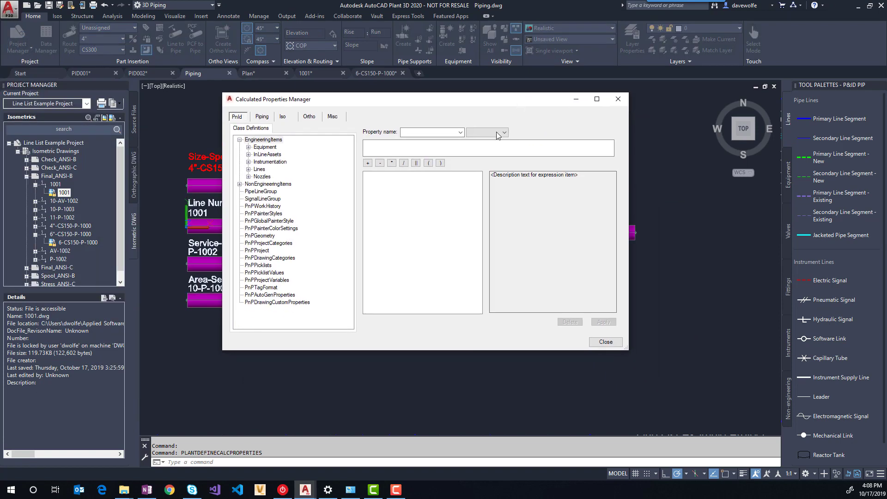
{"action": "left_click", "coordinate": [260, 117]}
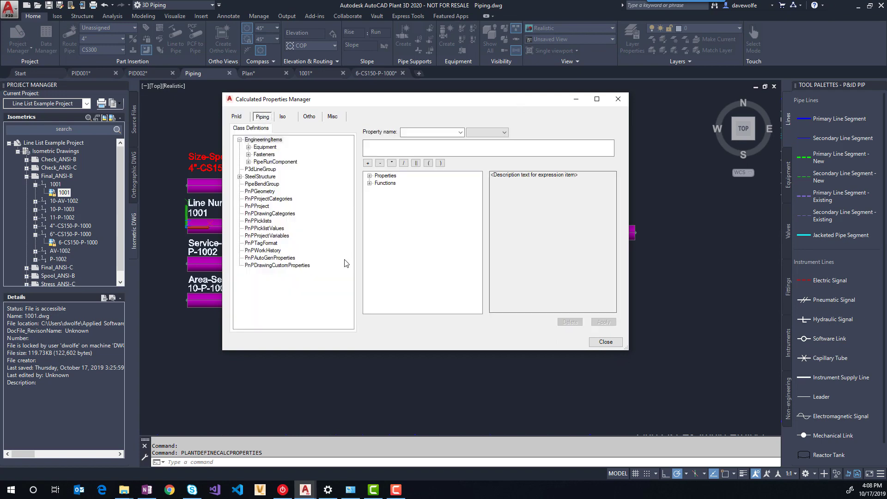
{"action": "left_click", "coordinate": [268, 170]}
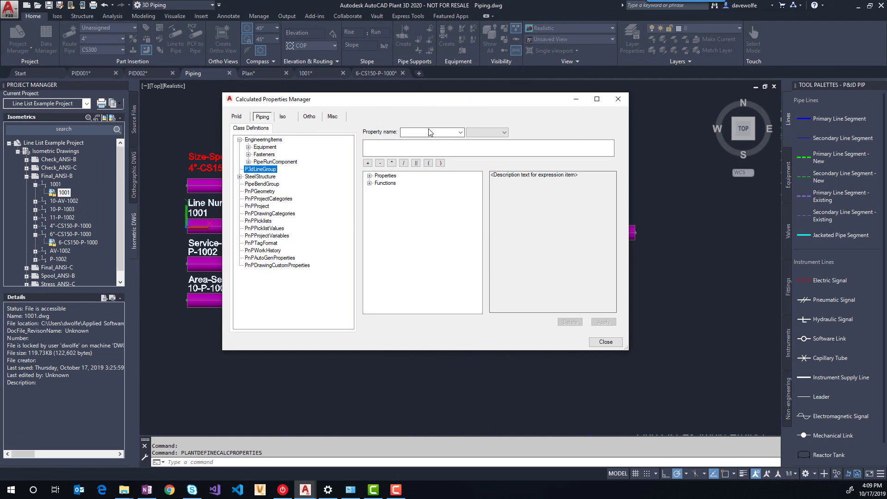
Step: Define a calculated property named IsoLineNumber with the String data type for the P3dLineGroup class
{"action": "left_click", "coordinate": [430, 132]}
{"action": "type", "text": "Iso"}
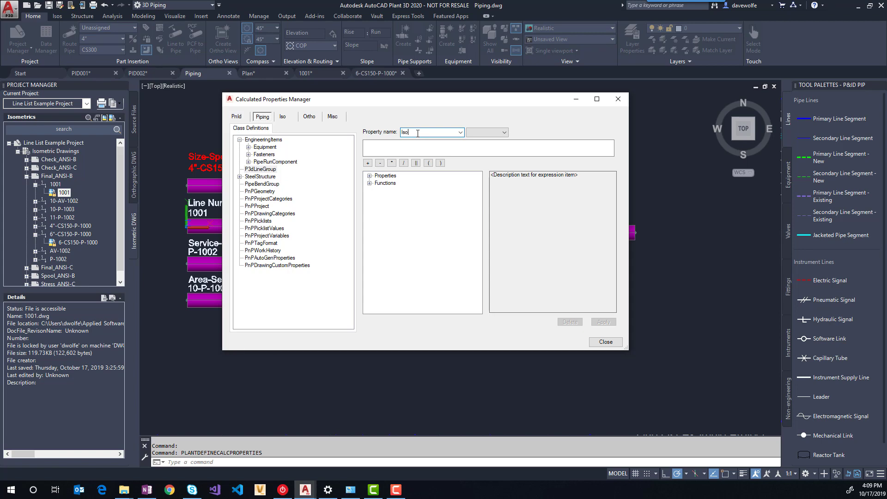
{"action": "type", "text": "LineNumber"}
{"action": "left_click", "coordinate": [480, 132]}
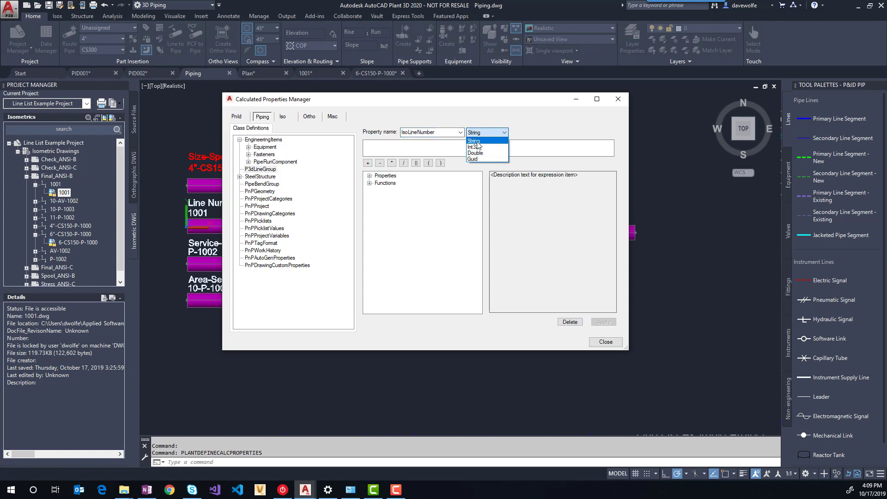
{"action": "left_click", "coordinate": [474, 140]}
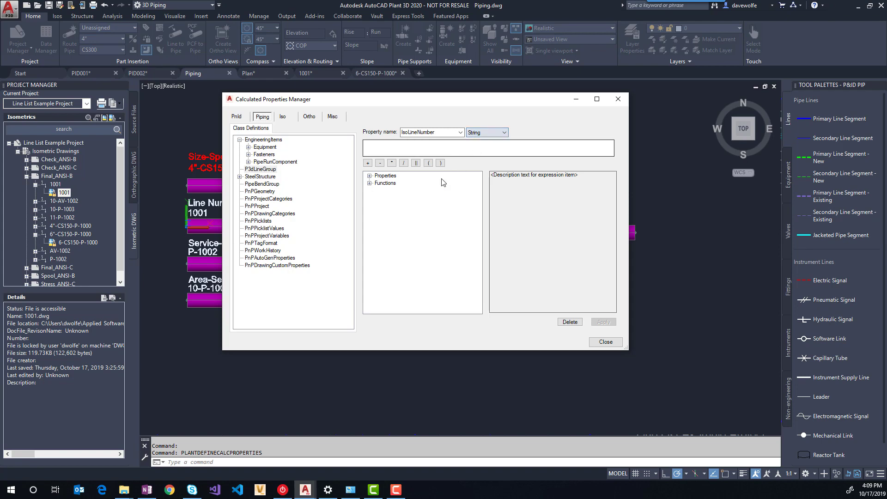
Step: Begin the IsoLineNumber expression with the Service property, concatenated with a '-' separator
{"action": "left_click", "coordinate": [370, 176]}
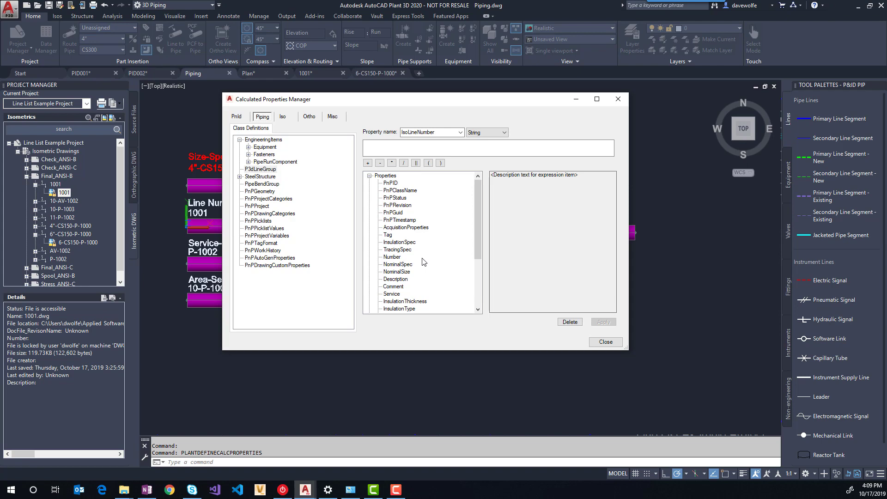
{"action": "scroll", "coordinate": [422, 249], "scroll_direction": "down", "scroll_amount": 1}
{"action": "scroll", "coordinate": [422, 261], "scroll_direction": "up", "scroll_amount": 1}
{"action": "left_click", "coordinate": [391, 295]}
{"action": "double_click", "coordinate": [391, 294]}
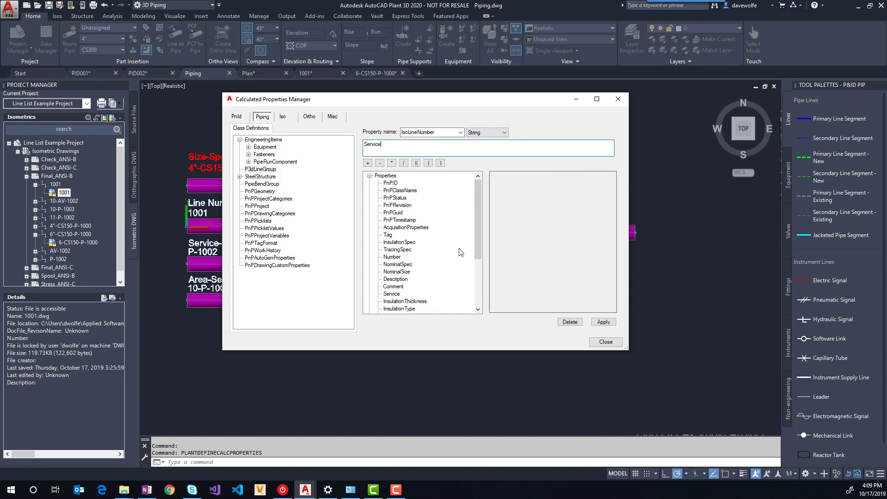
{"action": "left_click", "coordinate": [415, 164]}
{"action": "left_click", "coordinate": [416, 162]}
Step: Complete the expression as Service || '-' || Number || '-' || NominalSpec, apply it, and close the Calculated Properties Manager
{"action": "double_click", "coordinate": [392, 256]}
{"action": "left_click", "coordinate": [416, 164]}
{"action": "left_click", "coordinate": [416, 163]}
{"action": "double_click", "coordinate": [396, 265]}
{"action": "left_click", "coordinate": [605, 322]}
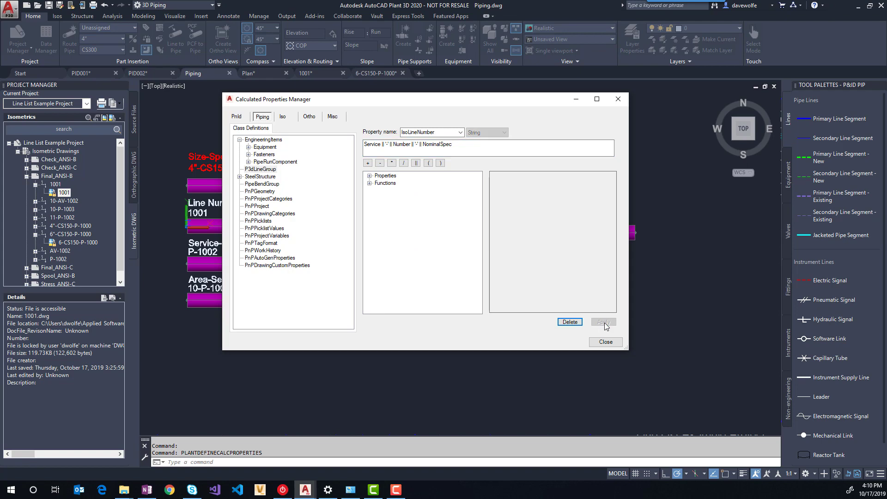
{"action": "left_click", "coordinate": [602, 343]}
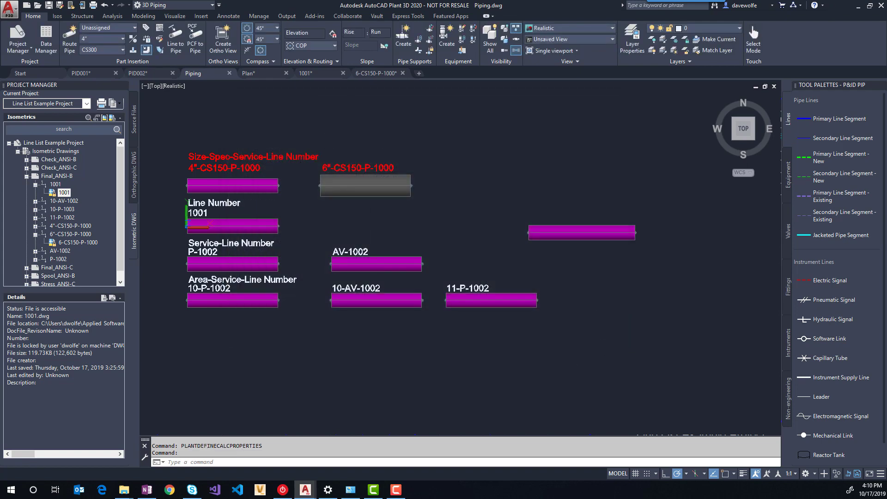
Step: Open the Data Manager and examine the line groups' IsoLineNumber column alongside their tag, number and service data
{"action": "left_click", "coordinate": [46, 44]}
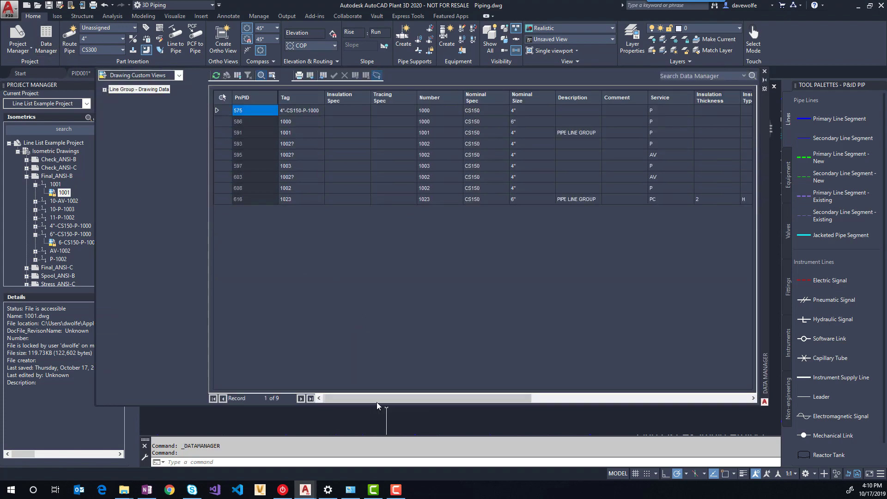
{"action": "left_click_drag", "start_coordinate": [391, 399], "coordinate": [596, 398]}
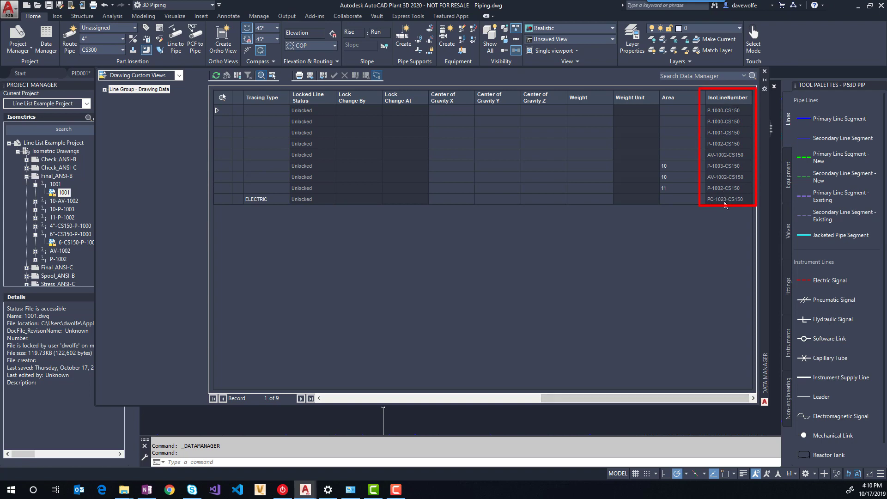
{"action": "left_click_drag", "start_coordinate": [587, 396], "coordinate": [370, 399]}
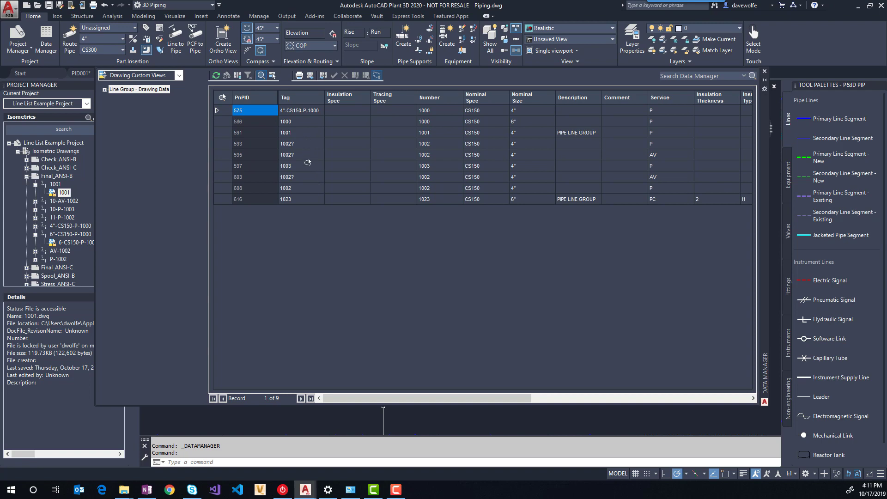
{"action": "left_click_drag", "start_coordinate": [365, 398], "coordinate": [714, 390]}
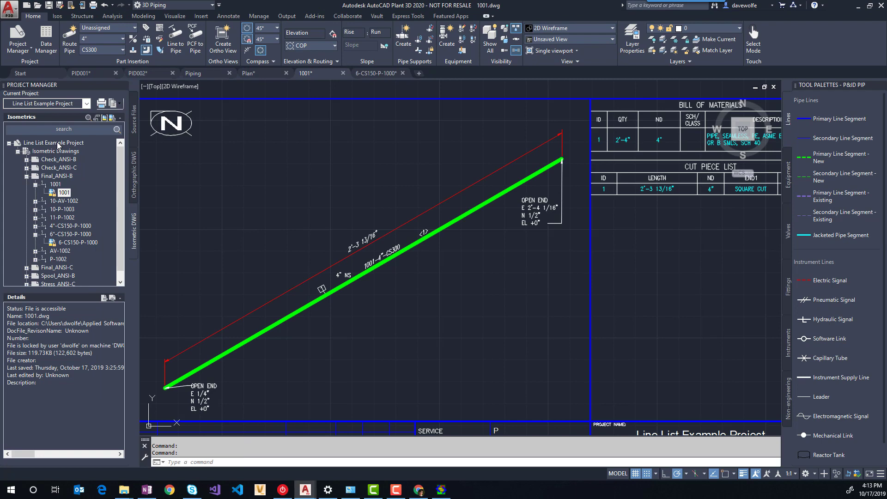
Step: Open Project Setup for the Line List Example Project and locate the Iso.atr file in the project's Final_ANSI-B folder
{"action": "right_click", "coordinate": [59, 146]}
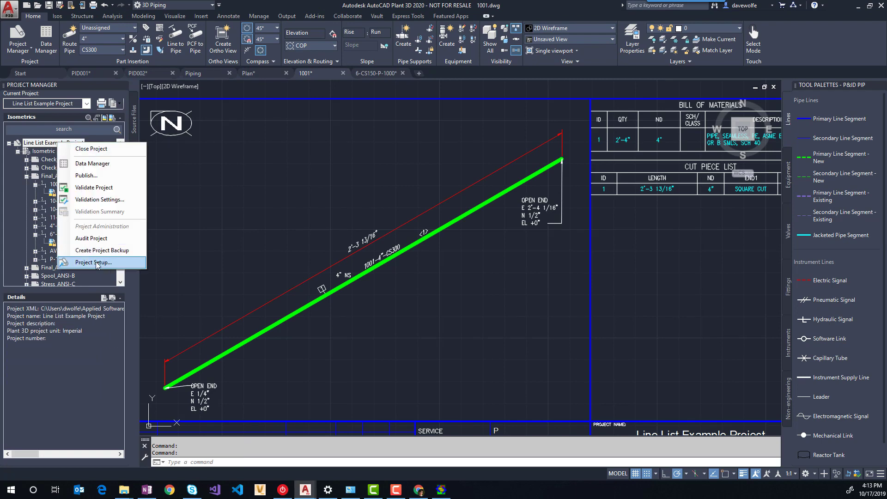
{"action": "left_click", "coordinate": [95, 262]}
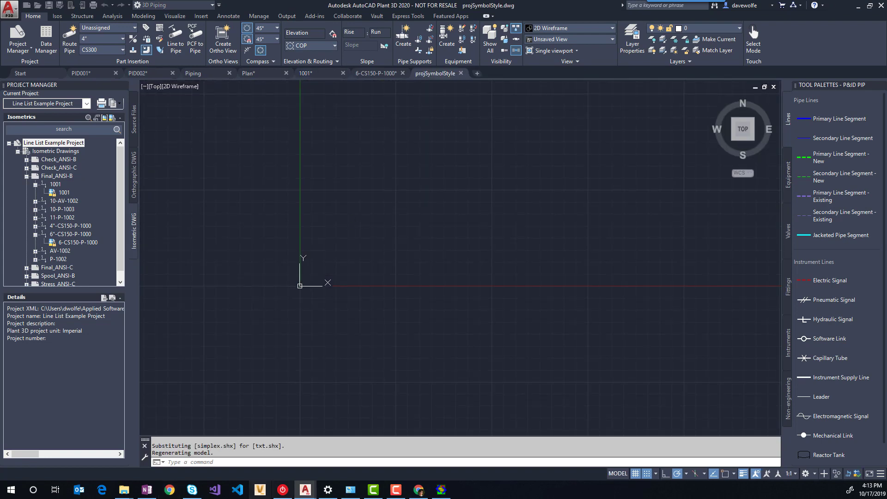
{"action": "mouse_move", "coordinate": [124, 489]}
{"action": "left_click", "coordinate": [245, 460]}
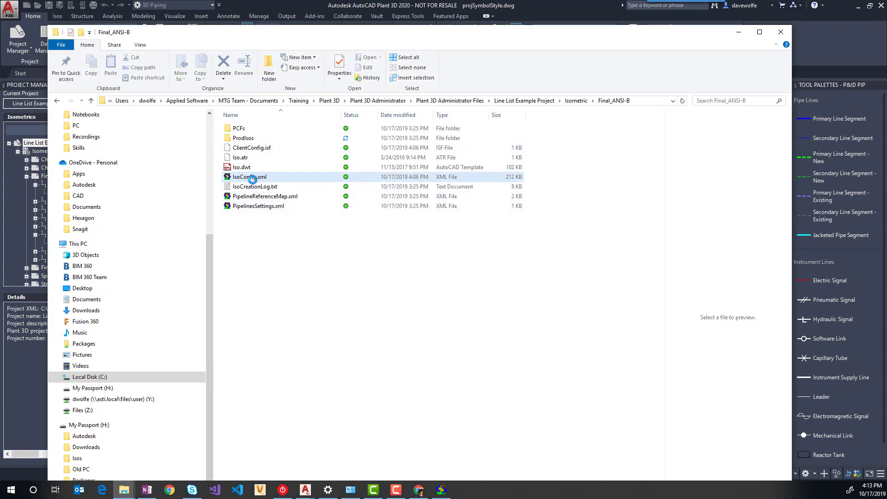
{"action": "left_click", "coordinate": [236, 158]}
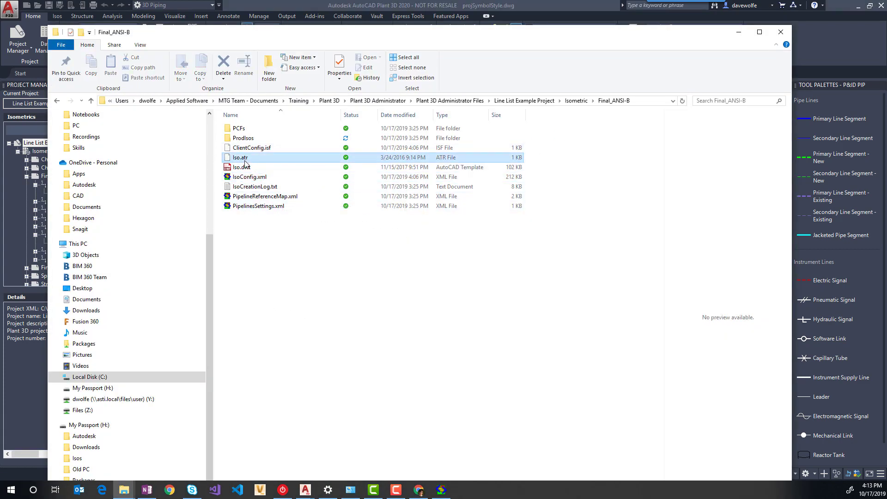
{"action": "left_click", "coordinate": [733, 36]}
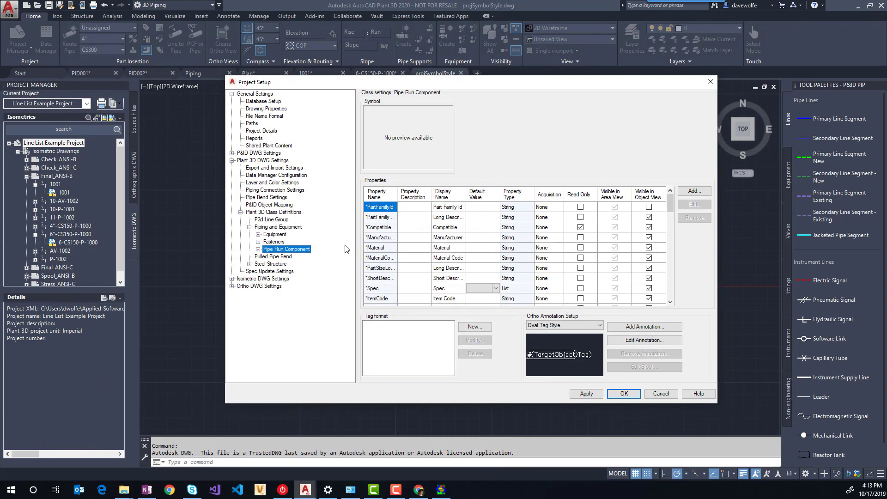
Step: In the isometric Title Block and Display settings, choose the Final_ANSI-B style and open its title block for setup
{"action": "left_click", "coordinate": [232, 278]}
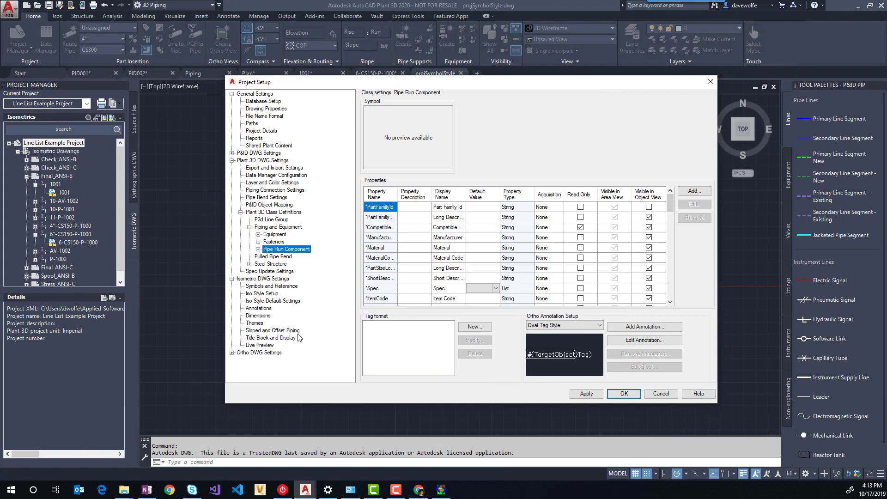
{"action": "left_click", "coordinate": [266, 338]}
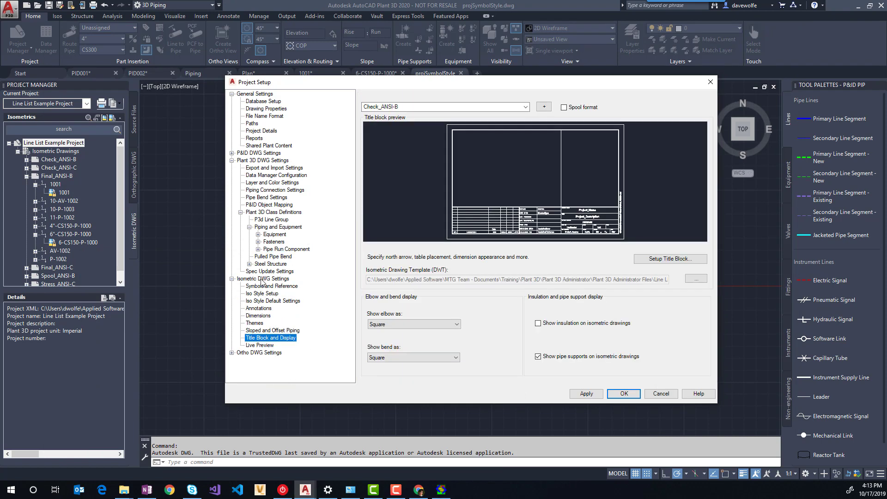
{"action": "left_click", "coordinate": [232, 160]}
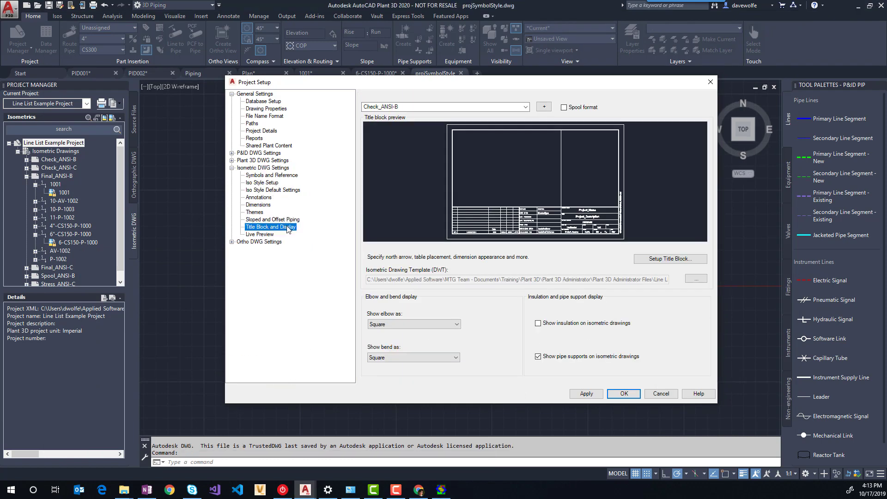
{"action": "left_click", "coordinate": [422, 107]}
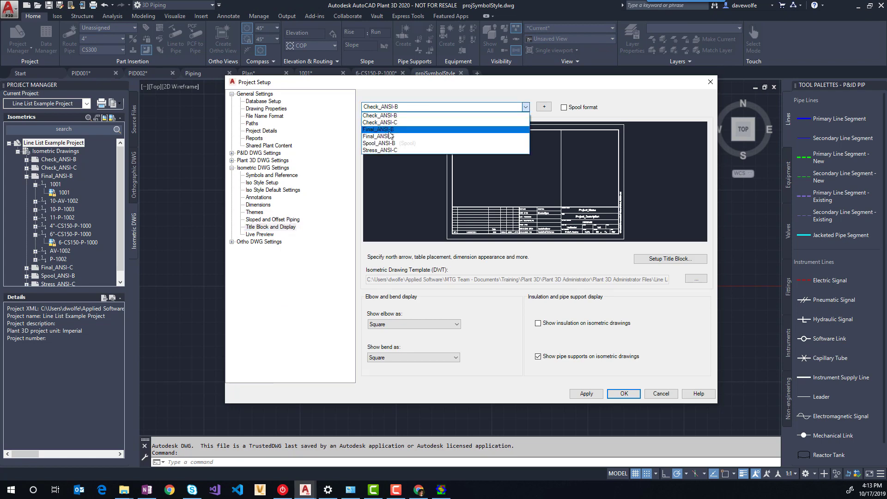
{"action": "left_click", "coordinate": [439, 128]}
{"action": "left_click", "coordinate": [670, 259]}
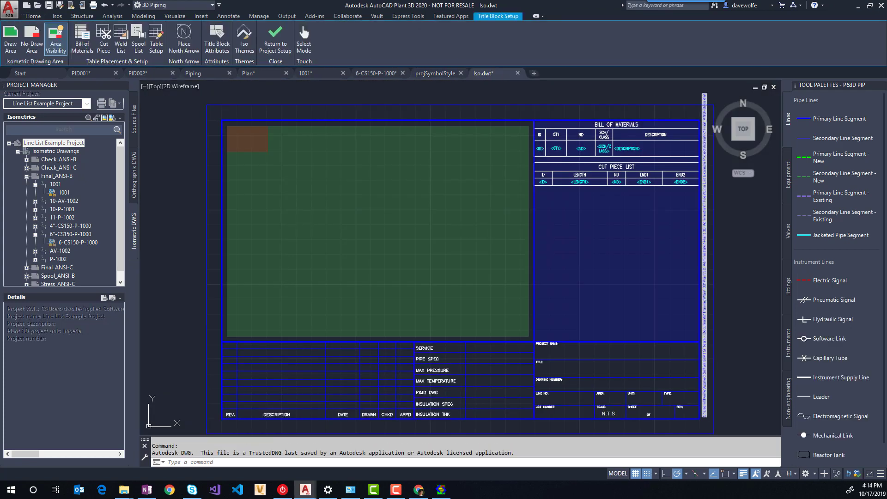
Step: Insert the IsoLineNumber attribute from Line Group Properties into the title block, placing it outside the sheet border
{"action": "left_click", "coordinate": [217, 32]}
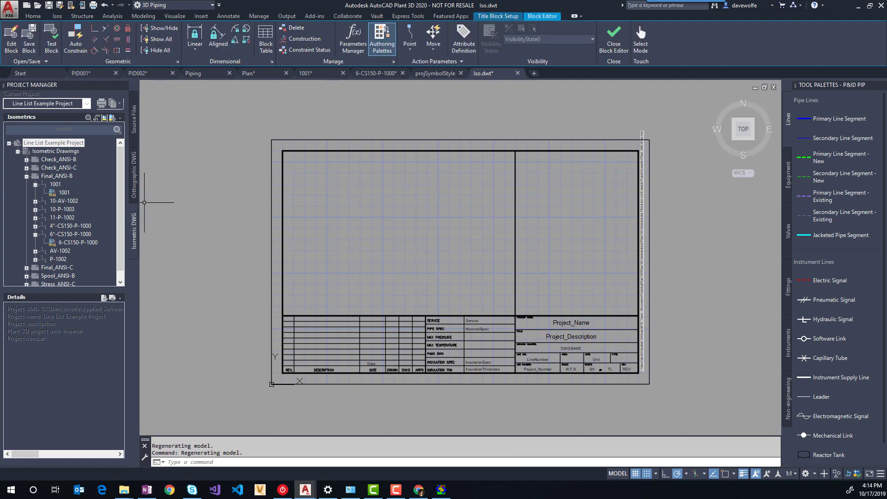
{"action": "left_click", "coordinate": [290, 169]}
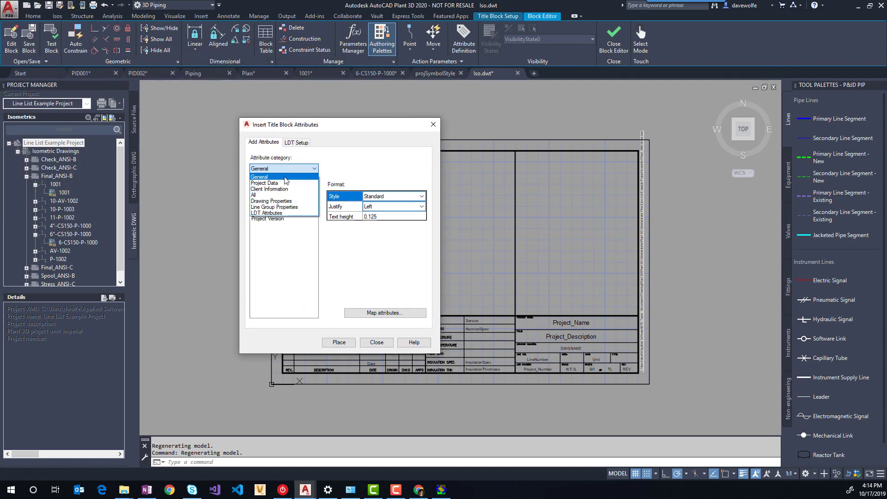
{"action": "left_click", "coordinate": [274, 206]}
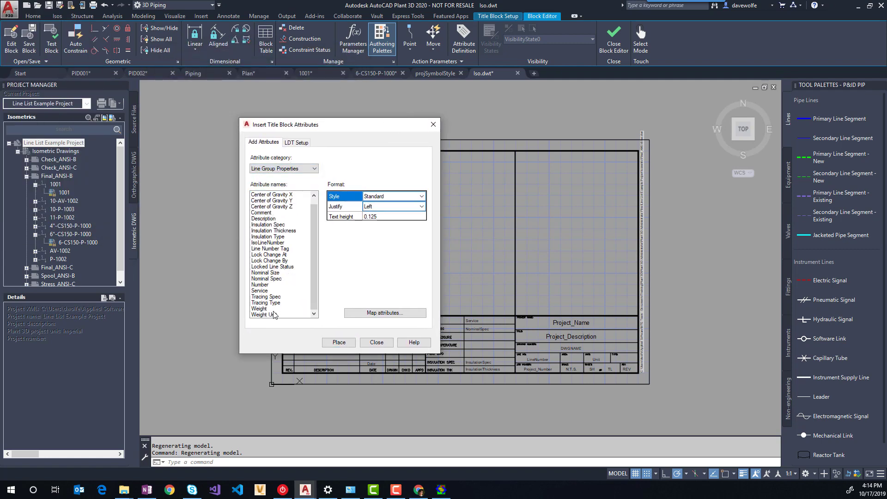
{"action": "left_click", "coordinate": [261, 243]}
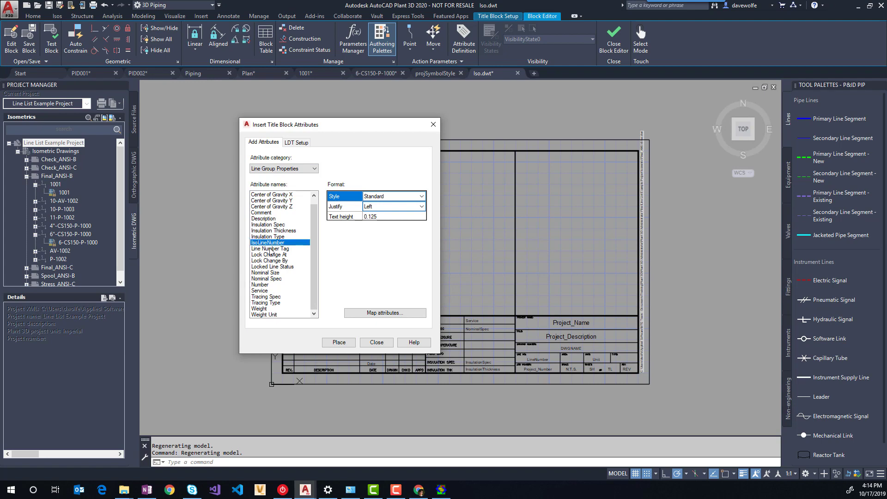
{"action": "left_click", "coordinate": [339, 343]}
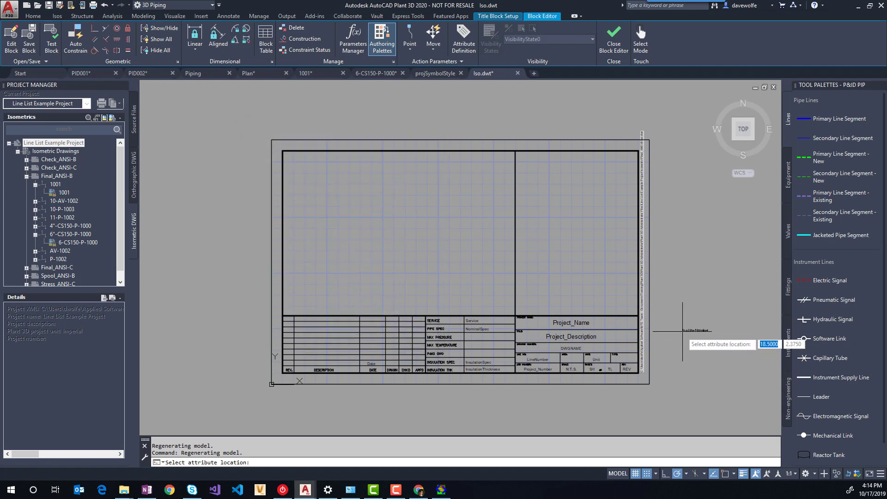
{"action": "left_click", "coordinate": [682, 331]}
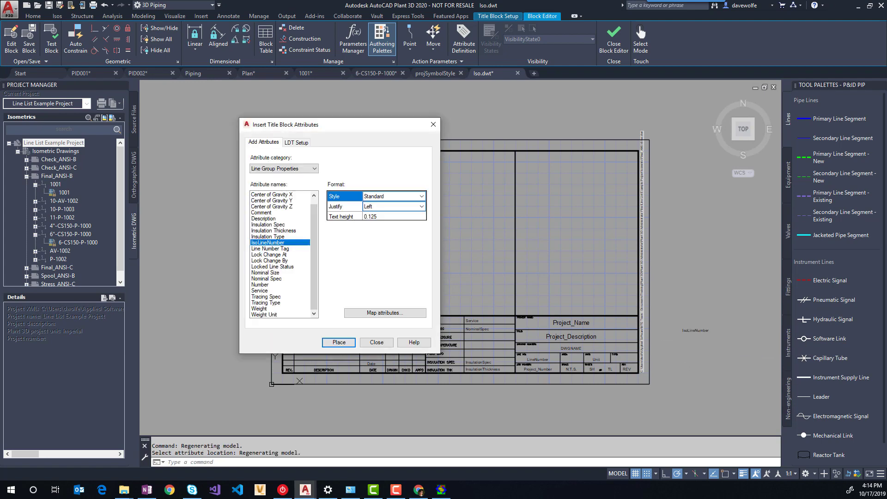
Step: Make the placed IsoLineNumber attribute invisible and finish inserting title block attributes
{"action": "left_click", "coordinate": [701, 351]}
{"action": "left_click", "coordinate": [670, 315]}
{"action": "right_click", "coordinate": [685, 311]}
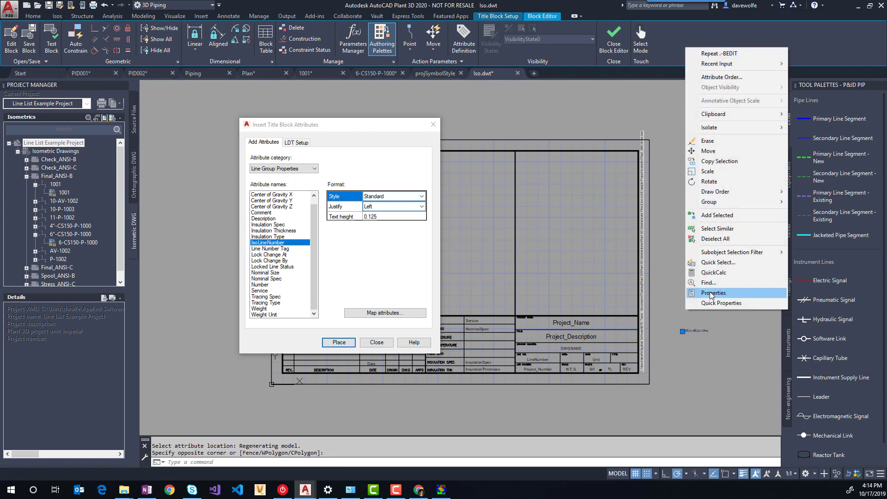
{"action": "left_click", "coordinate": [711, 294]}
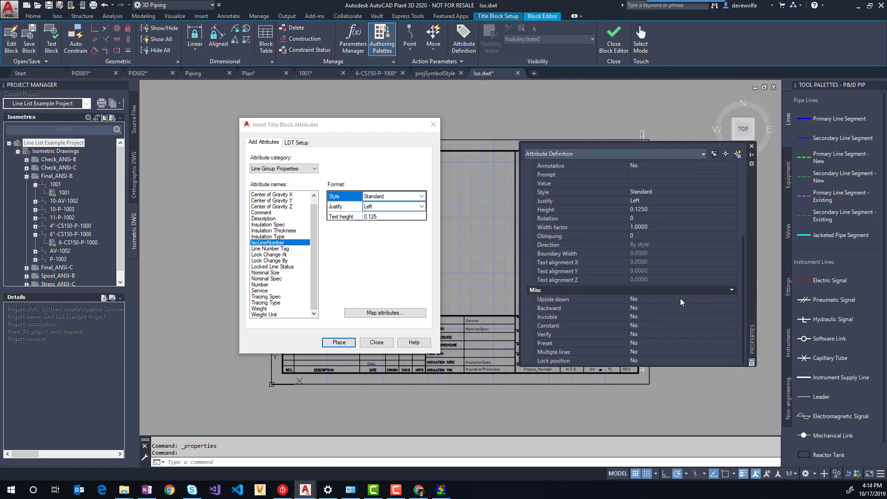
{"action": "left_click", "coordinate": [658, 317]}
{"action": "left_click", "coordinate": [658, 317]}
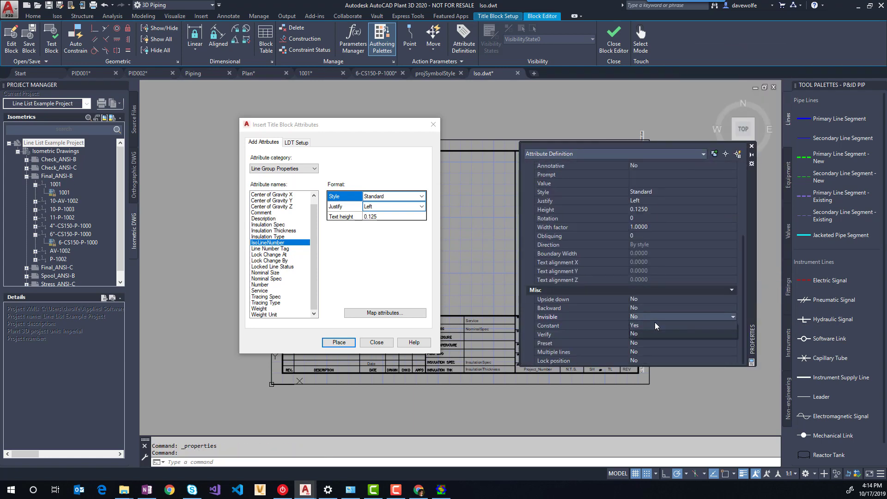
{"action": "left_click", "coordinate": [655, 325]}
{"action": "left_click", "coordinate": [752, 146]}
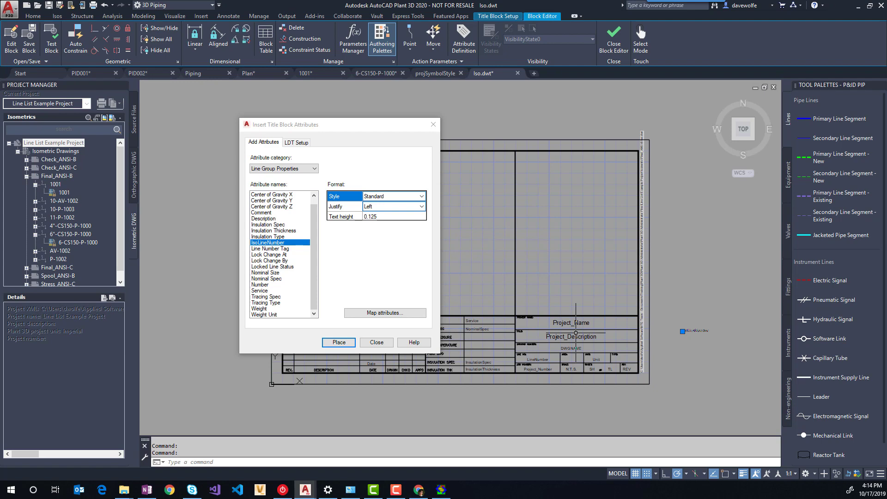
{"action": "left_click", "coordinate": [376, 342]}
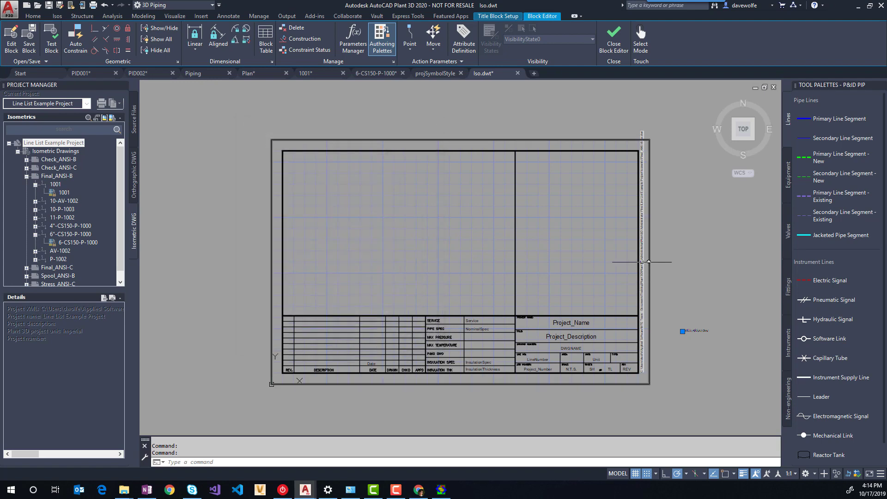
Step: Close the Block Editor and save the changes to the Title Block
{"action": "scroll", "coordinate": [581, 268], "scroll_direction": "up", "scroll_amount": 2}
{"action": "middle_click", "coordinate": [604, 242]}
{"action": "middle_click", "coordinate": [605, 243]}
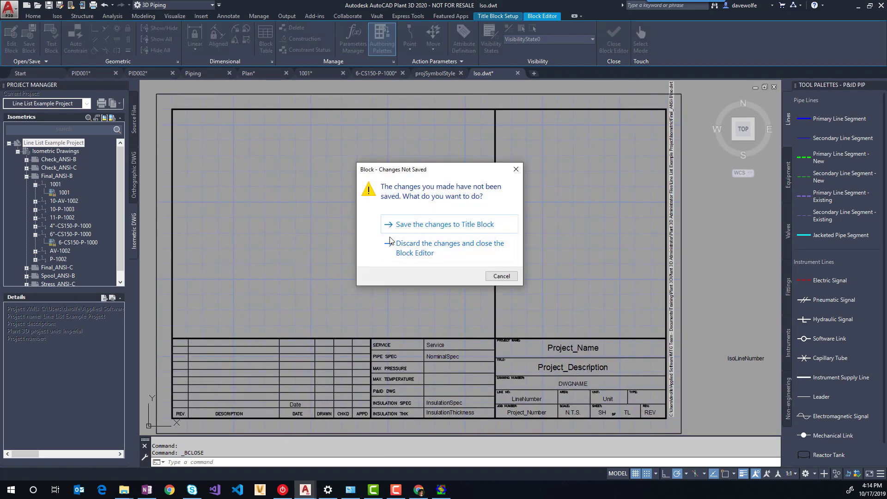
{"action": "left_click", "coordinate": [390, 226]}
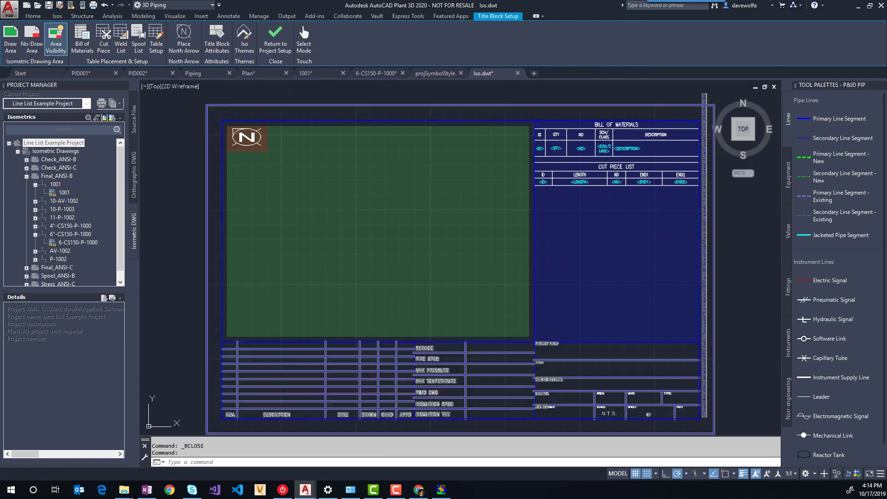
Step: Synchronize the Title Block's attributes with the Block Attribute Manager (BATTMAN)
{"action": "type", "text": "bat"}
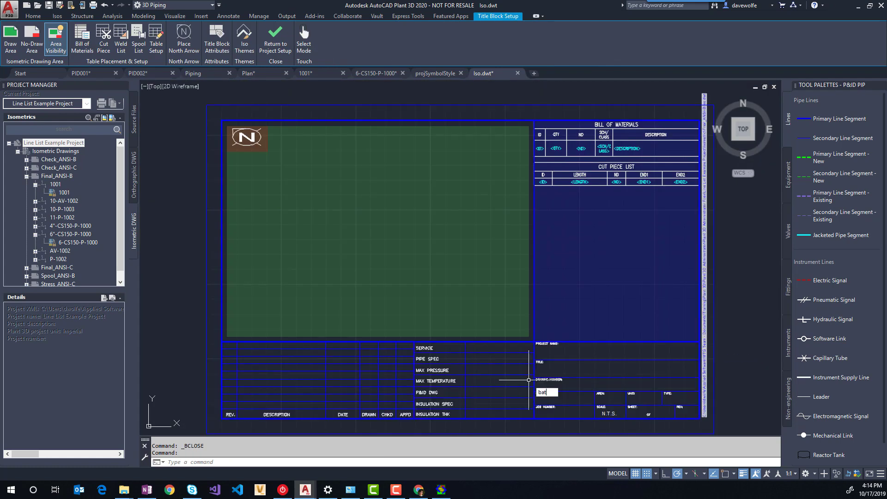
{"action": "type", "text": "tman"}
{"action": "key", "text": "Return"}
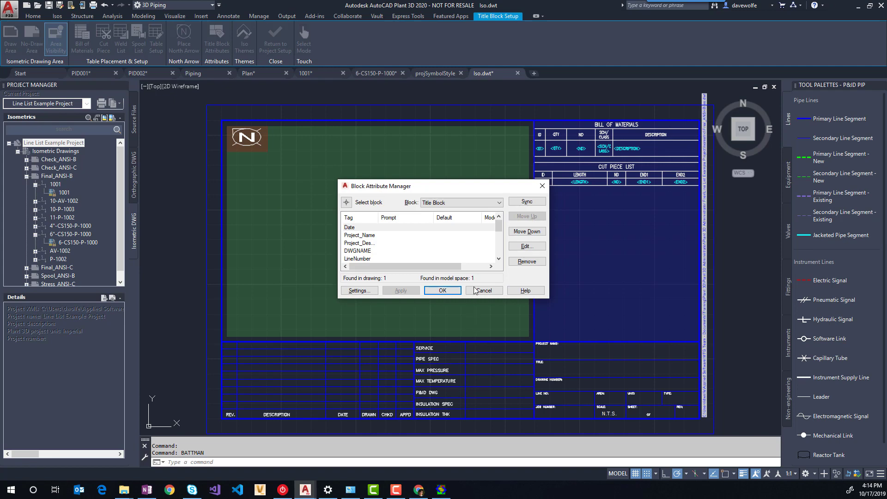
{"action": "left_click", "coordinate": [522, 201]}
{"action": "left_click", "coordinate": [443, 290]}
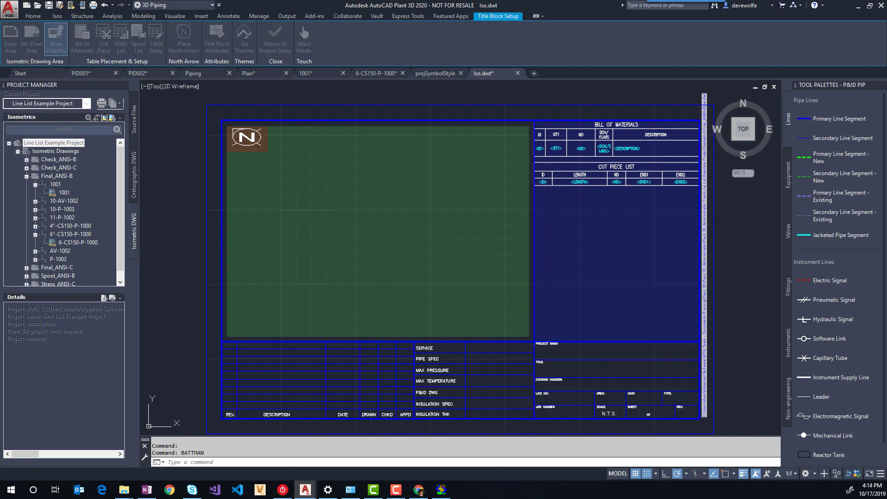
Step: Run ATTSYNC on the title block to update its attributes
{"action": "type", "text": "at"}
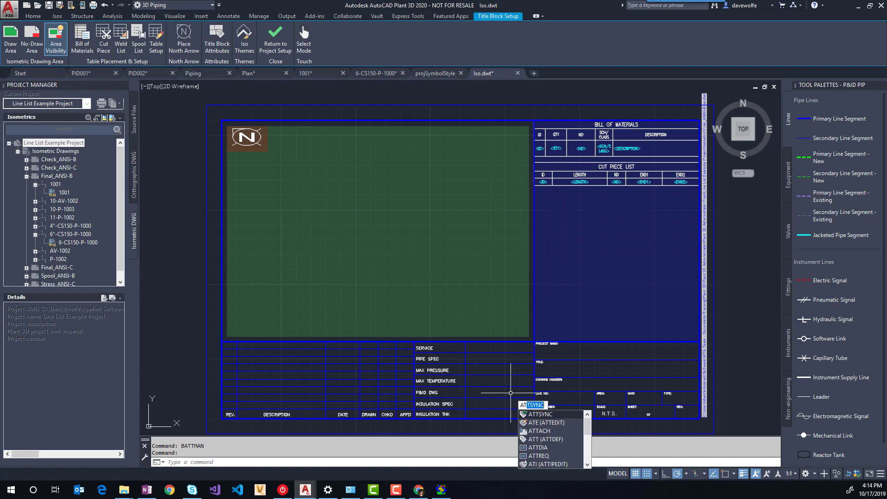
{"action": "key", "text": "Return"}
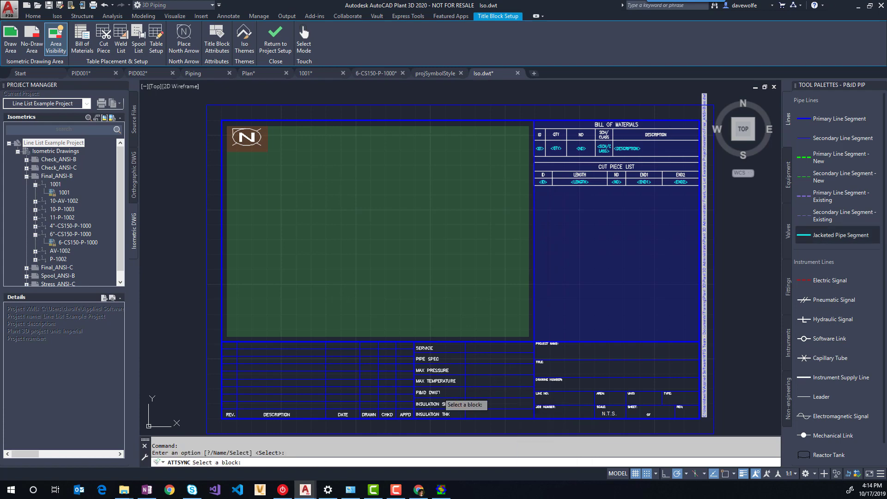
{"action": "key", "text": "Return"}
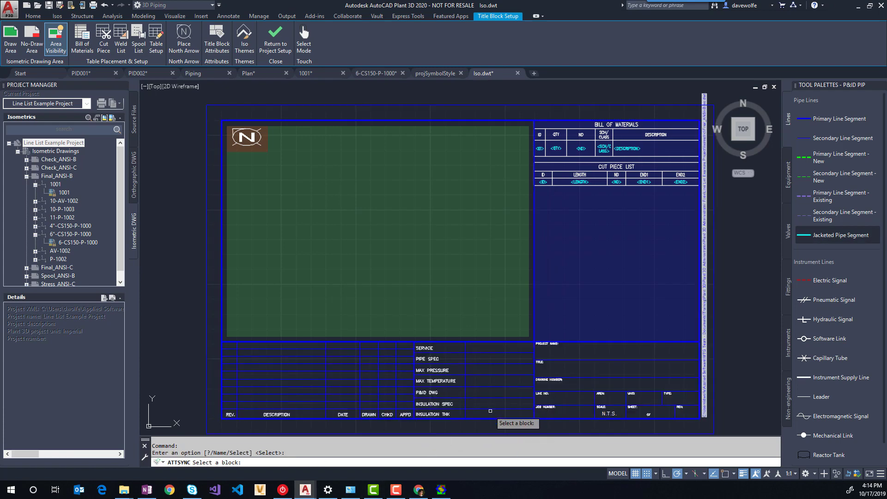
{"action": "left_click", "coordinate": [493, 413]}
{"action": "key", "text": "Return"}
Step: Check the title block's attribute list for the IsoLineNumber tag without changing any values
{"action": "left_click", "coordinate": [492, 410]}
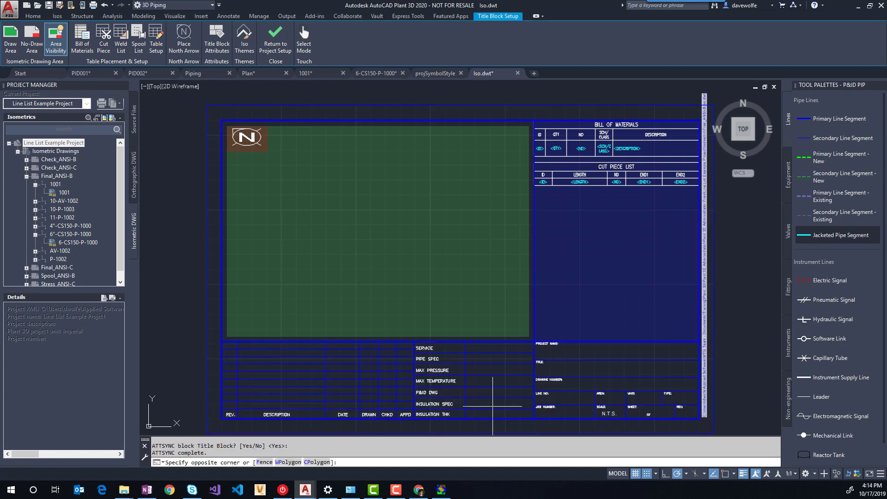
{"action": "left_click", "coordinate": [477, 384]}
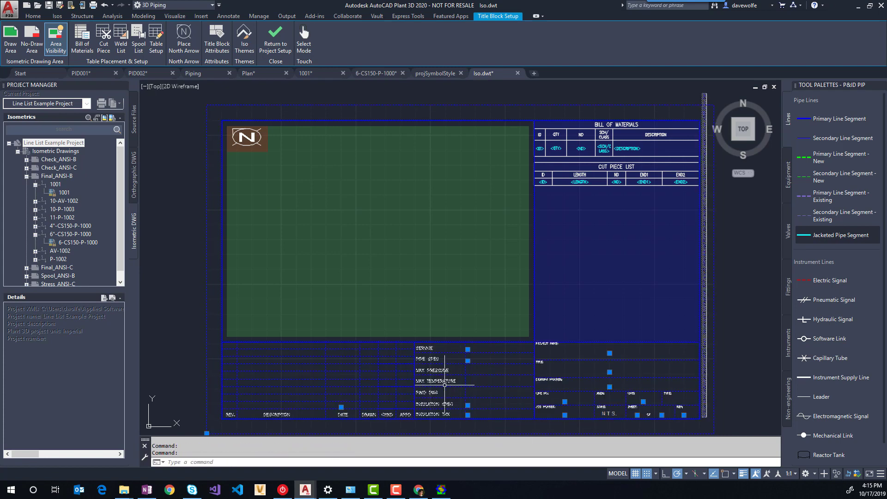
{"action": "key", "text": "Escape"}
{"action": "double_click", "coordinate": [271, 317]}
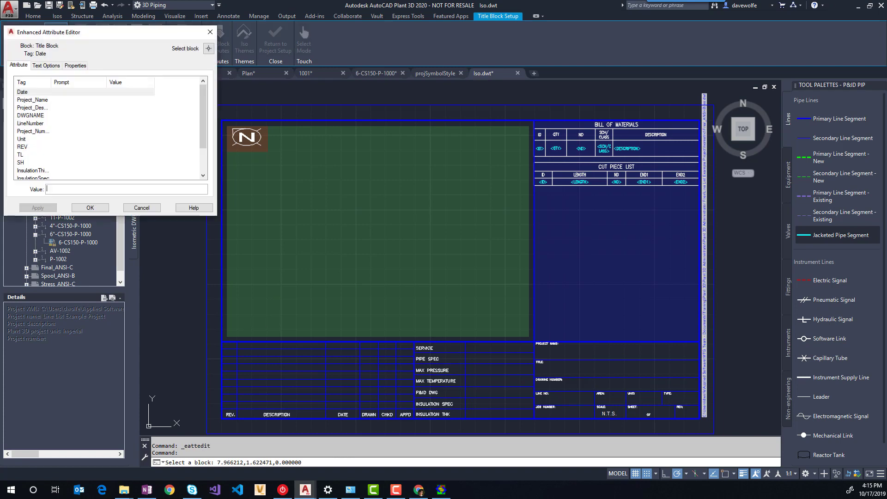
{"action": "scroll", "coordinate": [52, 142], "scroll_direction": "down", "scroll_amount": 2}
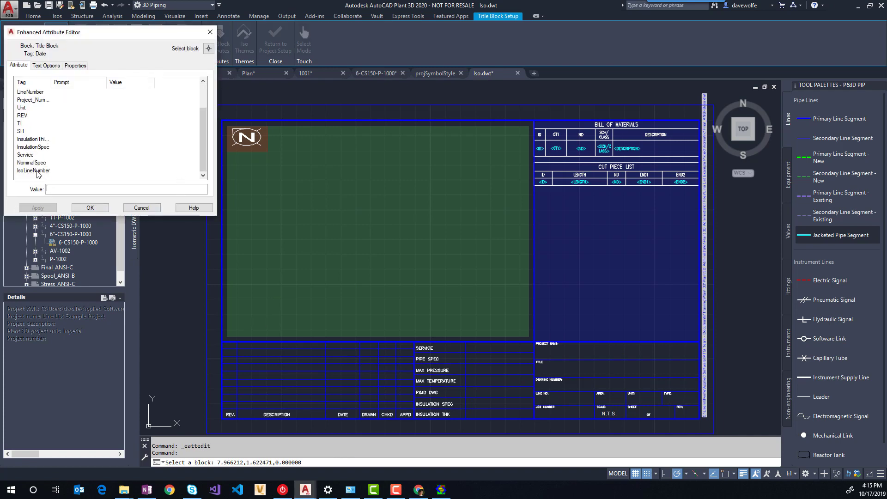
{"action": "left_click", "coordinate": [141, 208]}
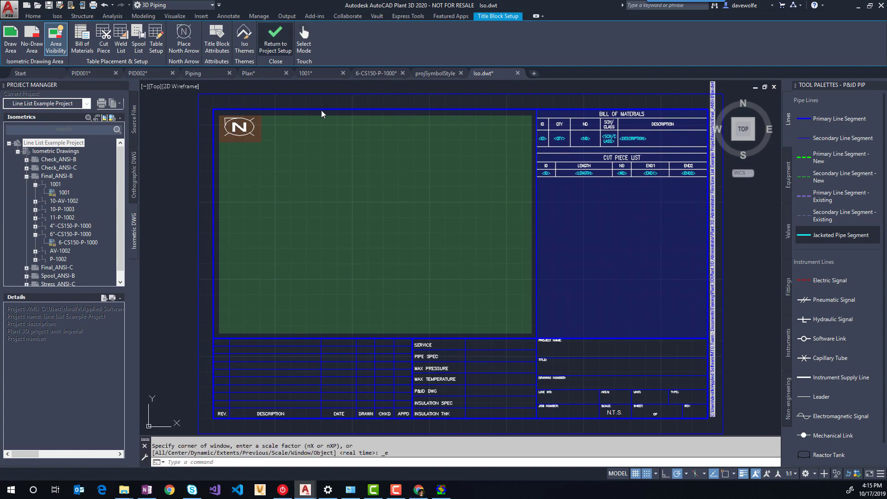
Step: Return to Project Setup, saving the changes to the Iso.dwt title block template
{"action": "left_click", "coordinate": [276, 41]}
{"action": "left_click", "coordinate": [414, 225]}
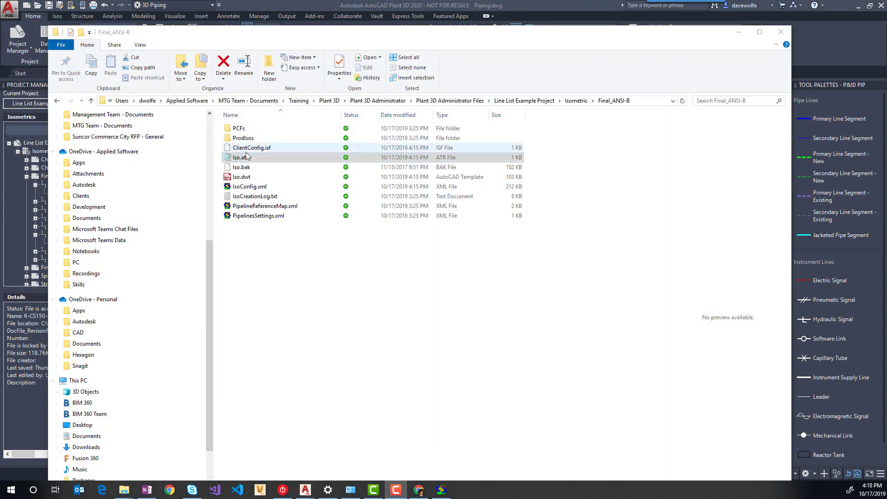
Step: Open Iso.atr from the Final_ANSI-B folder and check the attribute mappings, especially Attribute9 for P3dLineGroup.IsoLineNumber and the BOM-ATTRIBUTES section
{"action": "right_click", "coordinate": [245, 155]}
{"action": "left_click", "coordinate": [265, 161]}
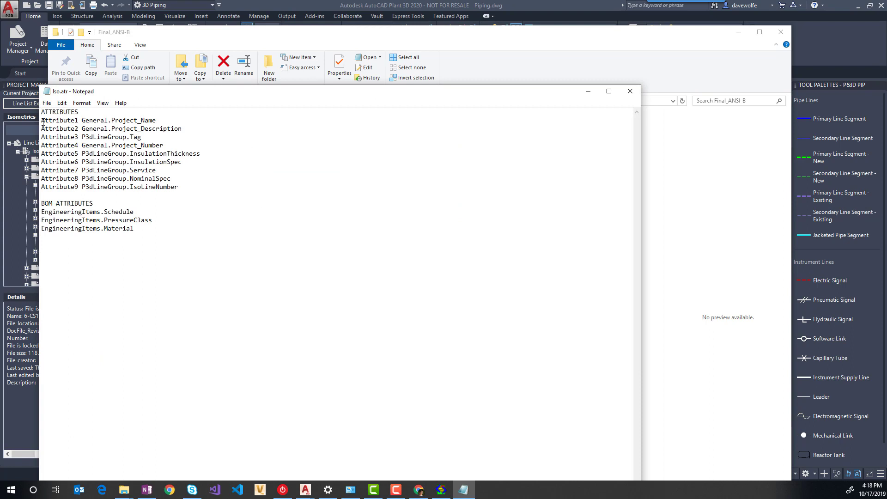
{"action": "mouse_move", "coordinate": [42, 121]}
{"action": "left_mouse_down"}
{"action": "mouse_move", "coordinate": [44, 150]}
{"action": "mouse_move", "coordinate": [79, 186]}
{"action": "mouse_move", "coordinate": [43, 129]}
{"action": "left_mouse_up"}
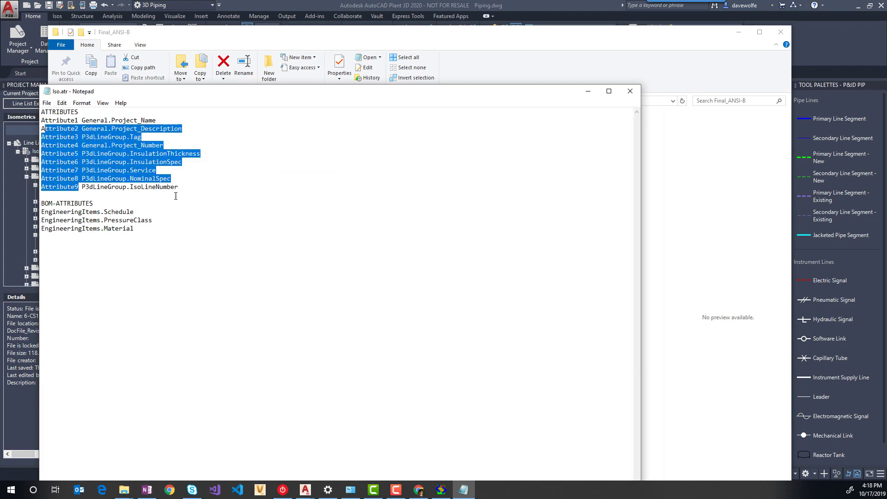
{"action": "left_click", "coordinate": [184, 186]}
{"action": "left_click_drag", "start_coordinate": [182, 187], "coordinate": [83, 185]}
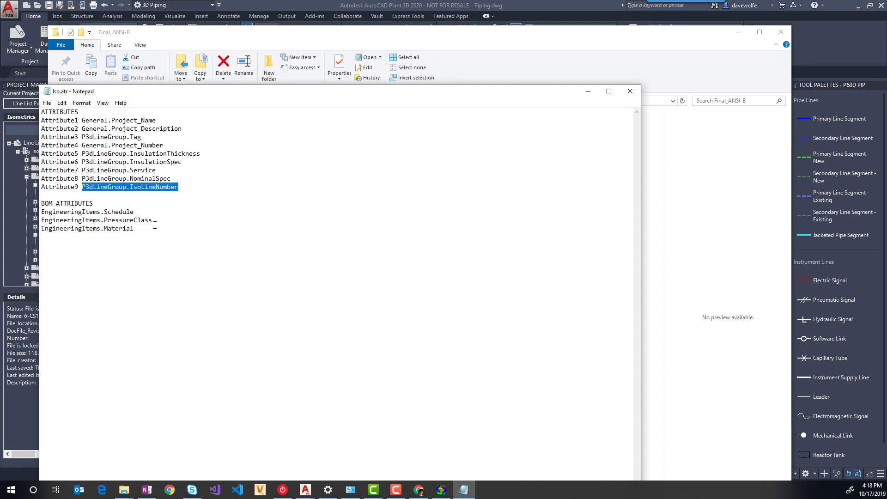
{"action": "left_click_drag", "start_coordinate": [139, 228], "coordinate": [41, 204]}
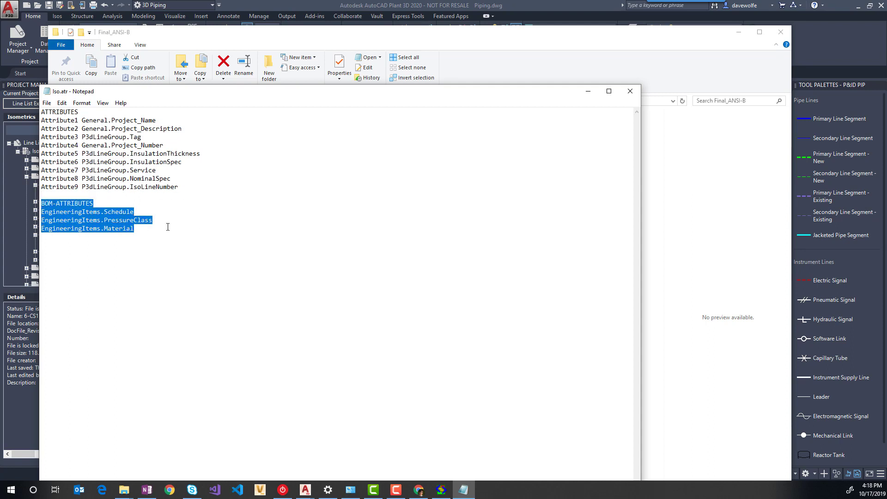
{"action": "left_click", "coordinate": [168, 227]}
{"action": "left_click_drag", "start_coordinate": [188, 190], "coordinate": [35, 122]}
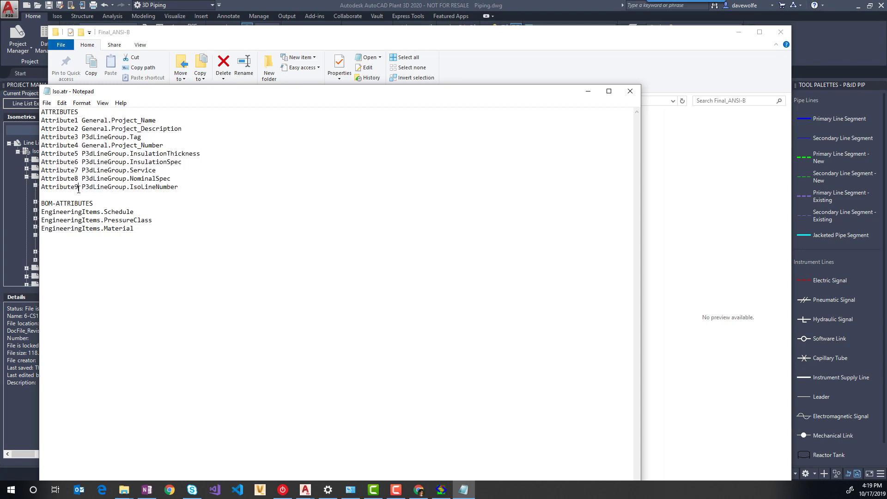
{"action": "double_click", "coordinate": [73, 187]}
{"action": "double_click", "coordinate": [163, 187]}
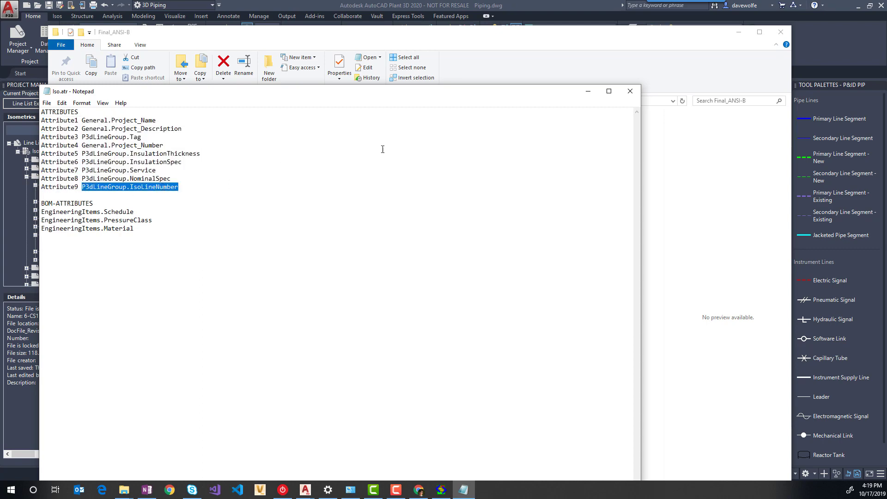
{"action": "left_click", "coordinate": [630, 91]}
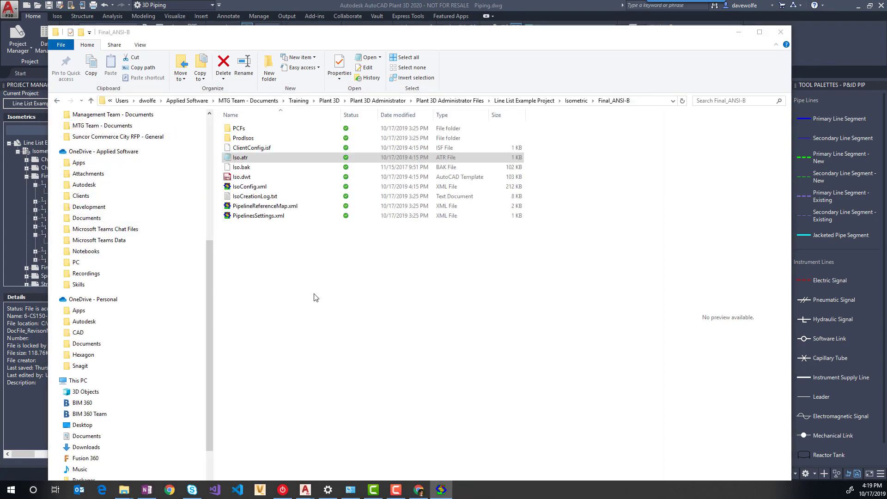
Step: Switch to IsoConfig.xml in foxe and examine the TitleBlock attributes, checking the Key and Tag of the IsoLineNumber attribute
{"action": "left_click", "coordinate": [300, 279]}
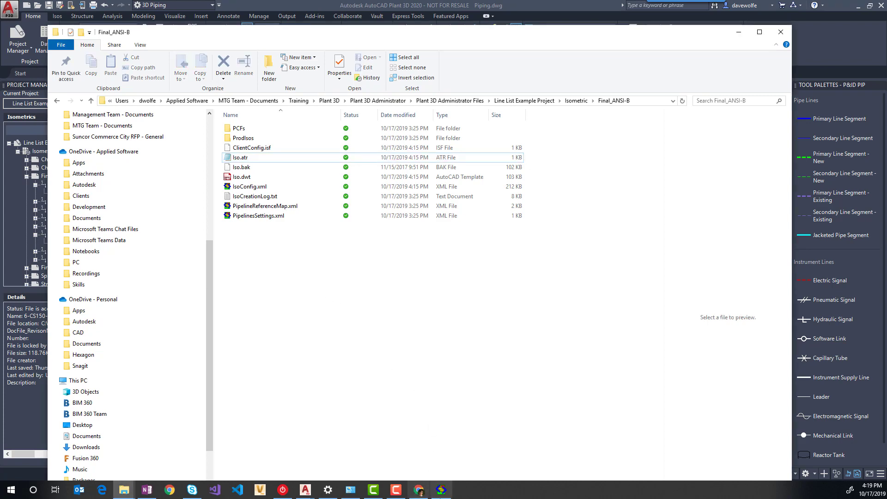
{"action": "left_click", "coordinate": [448, 489]}
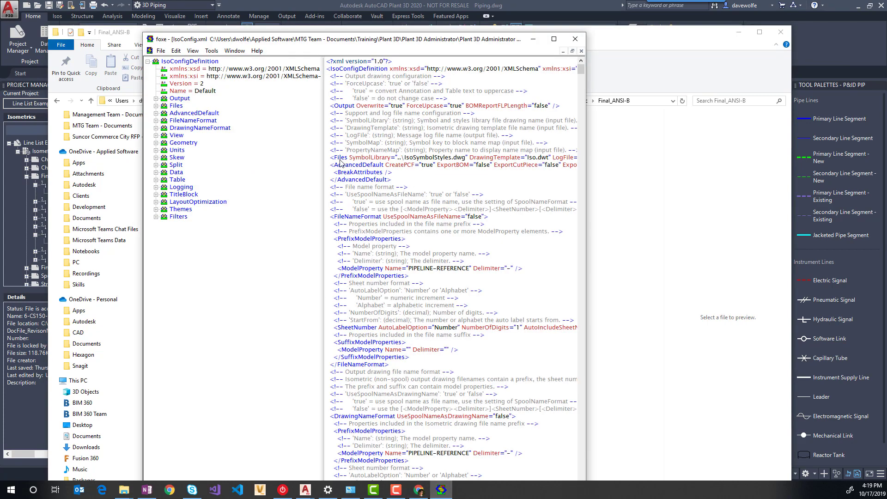
{"action": "left_click", "coordinate": [554, 40]}
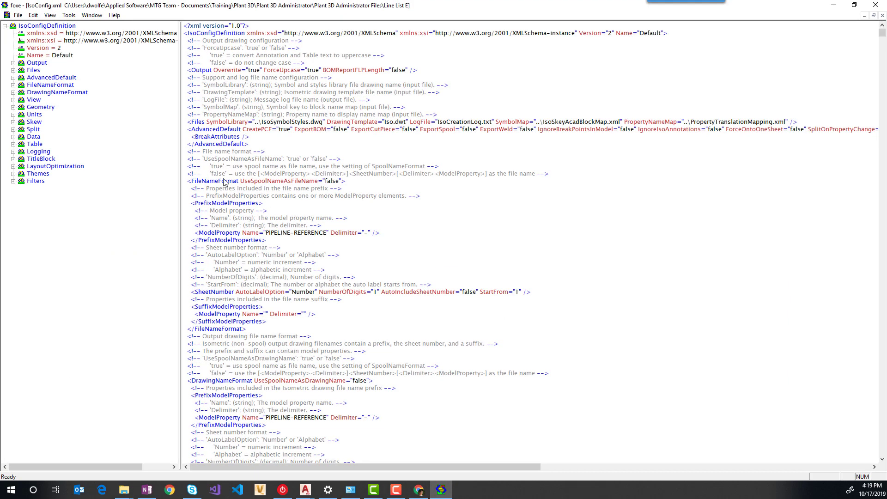
{"action": "left_click", "coordinate": [15, 159]}
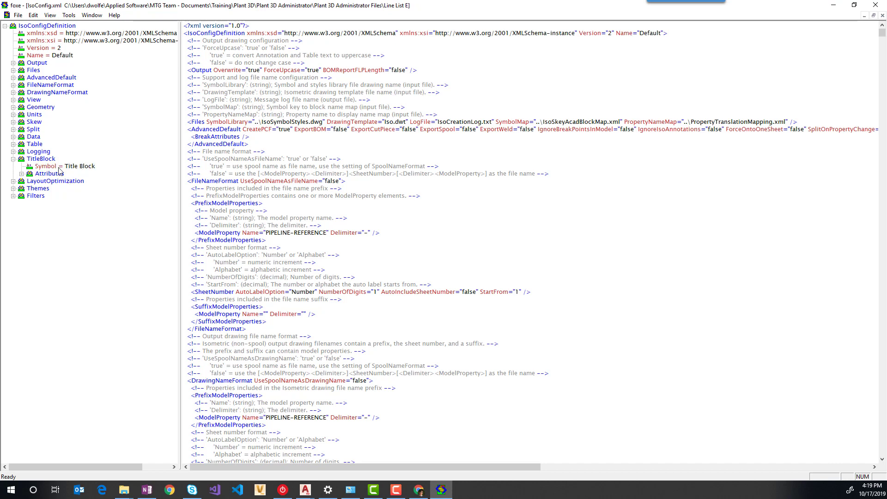
{"action": "left_click", "coordinate": [22, 174]}
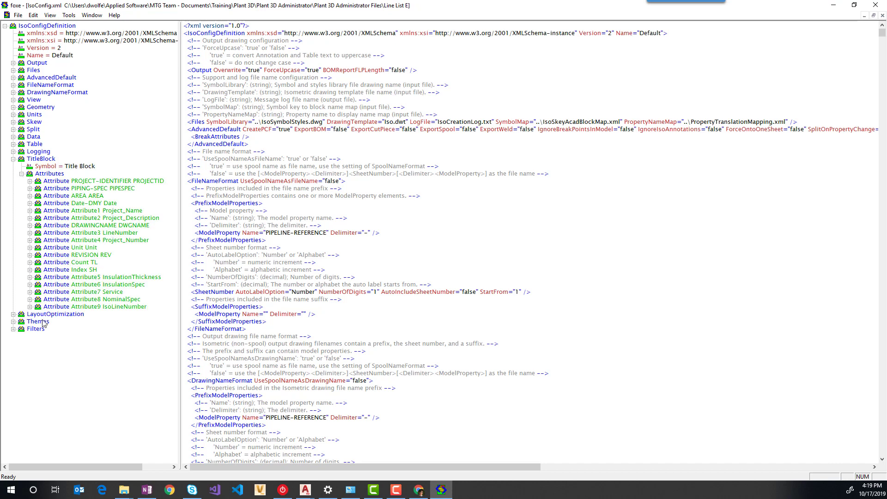
{"action": "left_click", "coordinate": [49, 308]}
{"action": "left_click", "coordinate": [30, 307]}
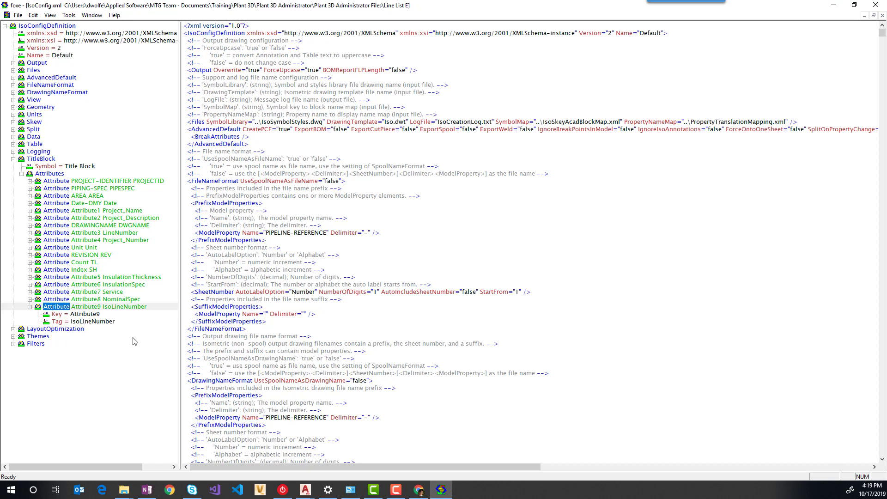
Step: Expand the Default theme's annotation schemes in IsoConfig.xml to show the properties of the LineNumber scheme
{"action": "left_click", "coordinate": [13, 336]}
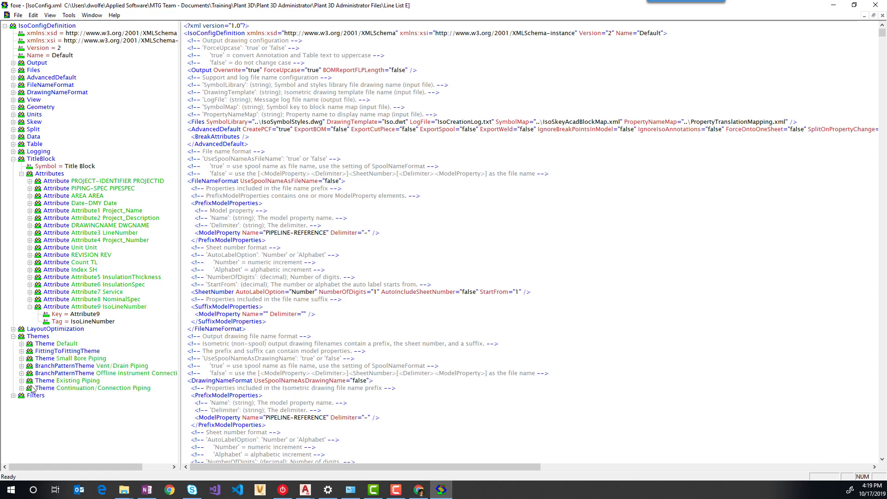
{"action": "left_click", "coordinate": [21, 344]}
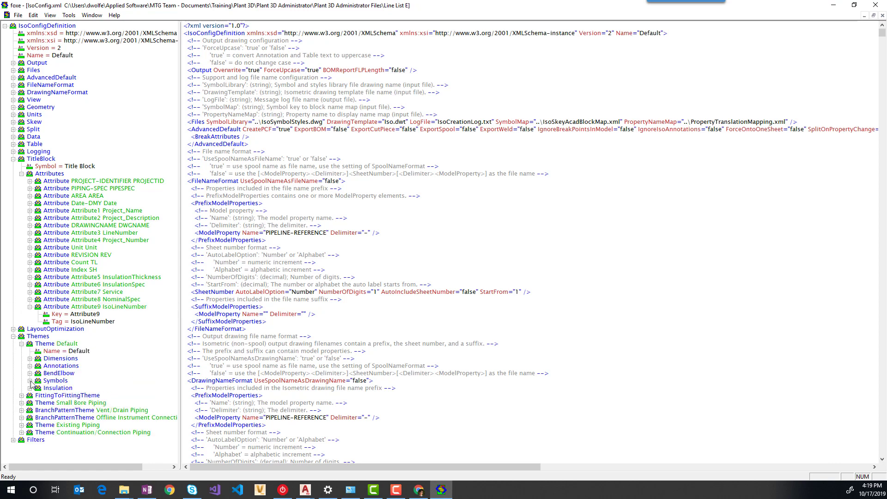
{"action": "left_click", "coordinate": [30, 366]}
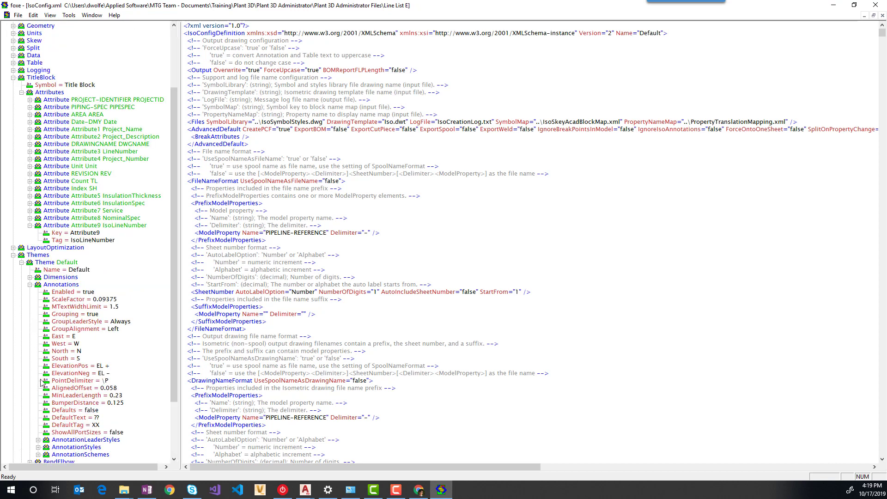
{"action": "scroll", "coordinate": [38, 357], "scroll_direction": "down", "scroll_amount": 9}
{"action": "left_click", "coordinate": [37, 343]}
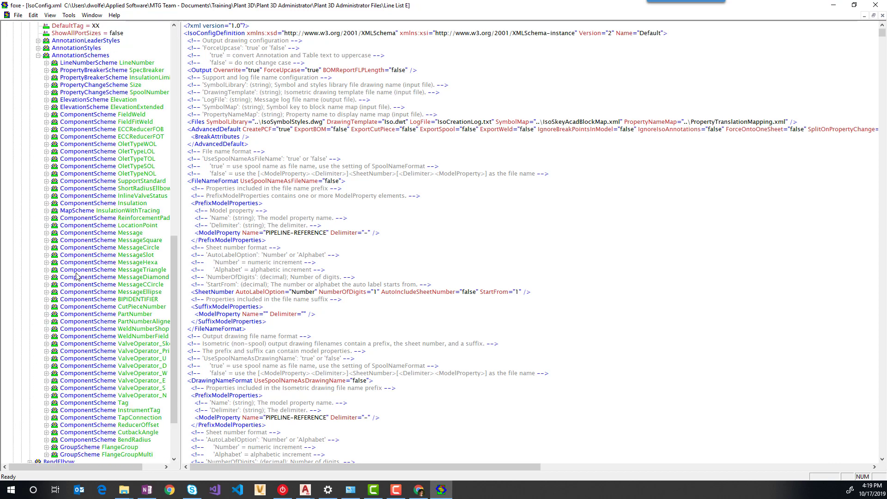
{"action": "scroll", "coordinate": [74, 187], "scroll_direction": "up", "scroll_amount": 6}
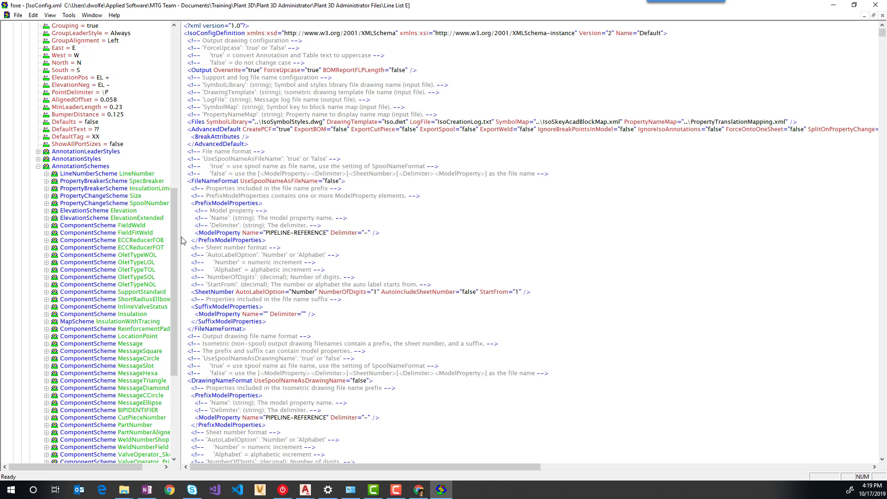
{"action": "left_click_drag", "start_coordinate": [180, 238], "coordinate": [303, 236]}
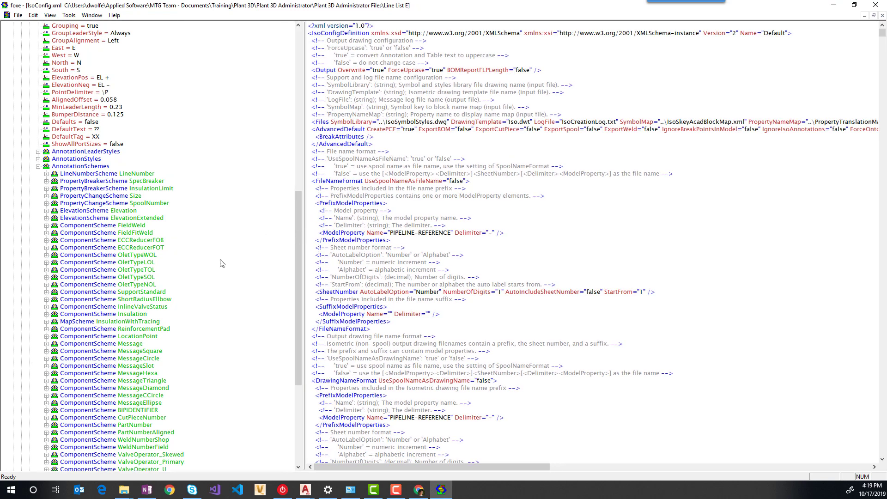
{"action": "left_click", "coordinate": [47, 174]}
{"action": "scroll", "coordinate": [94, 264], "scroll_direction": "up", "scroll_amount": 4}
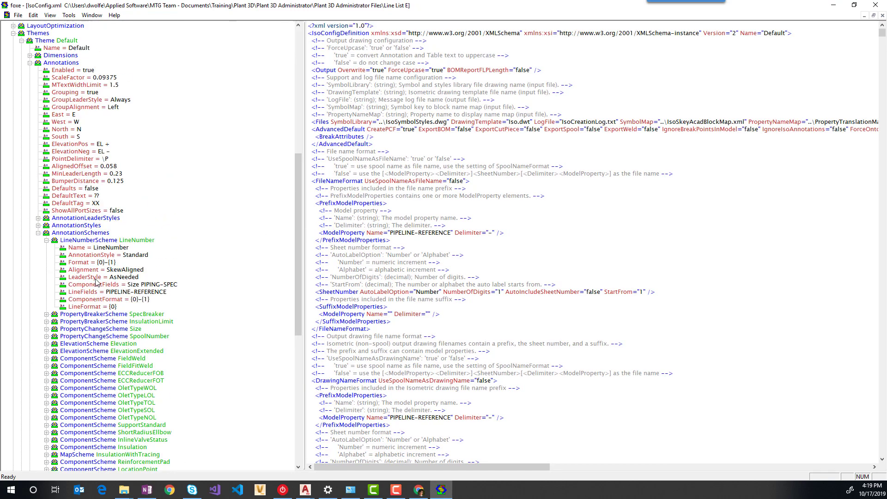
Step: Examine how the LineNumber scheme's Format, ComponentFields, LineFields, ComponentFormat and LineFormat relate, without changing any values
{"action": "left_click", "coordinate": [99, 329]}
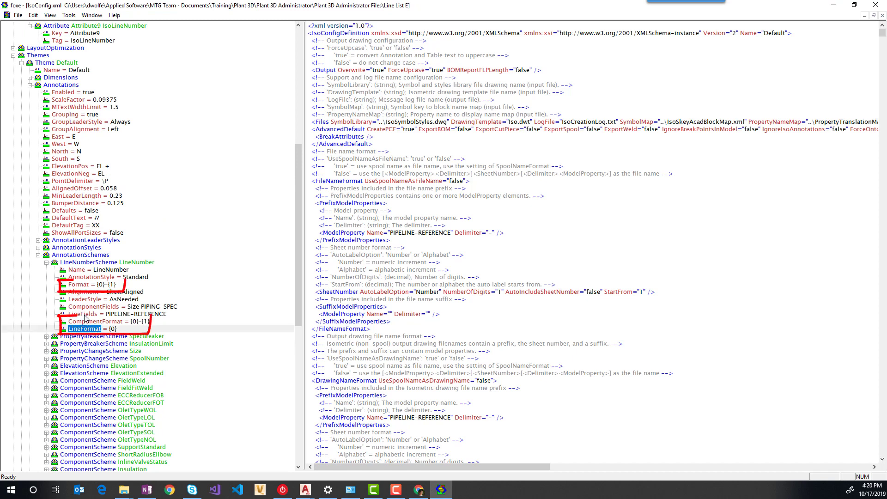
{"action": "left_click", "coordinate": [87, 285]}
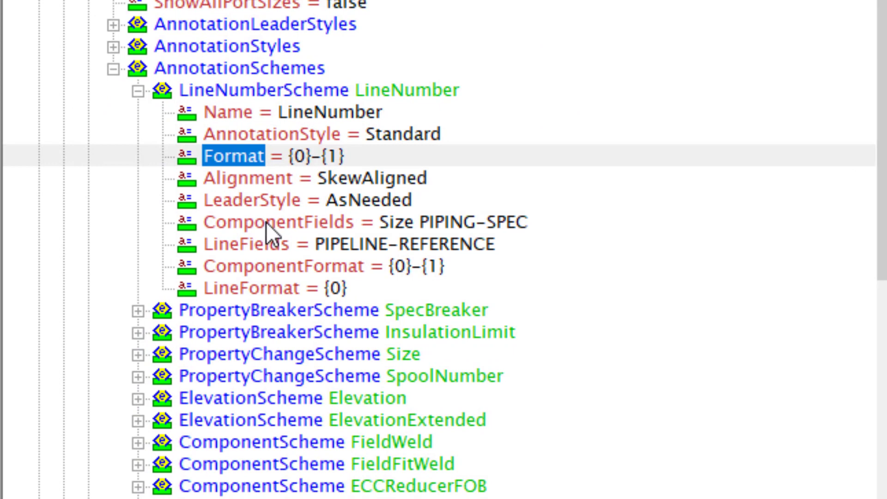
{"action": "left_click", "coordinate": [90, 307]}
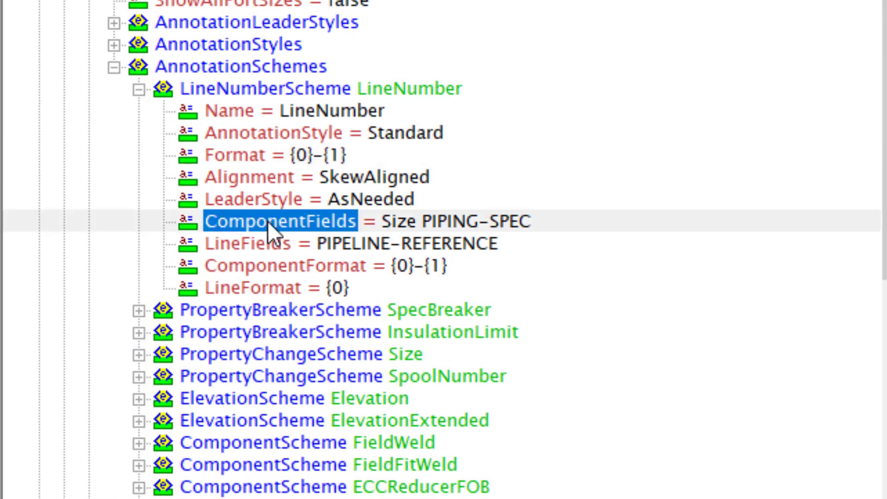
{"action": "left_click", "coordinate": [253, 265]}
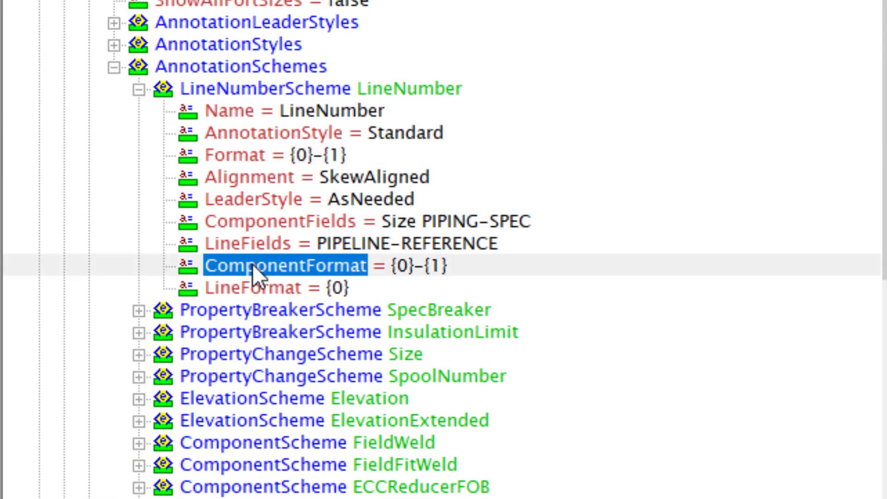
{"action": "left_click", "coordinate": [286, 227]}
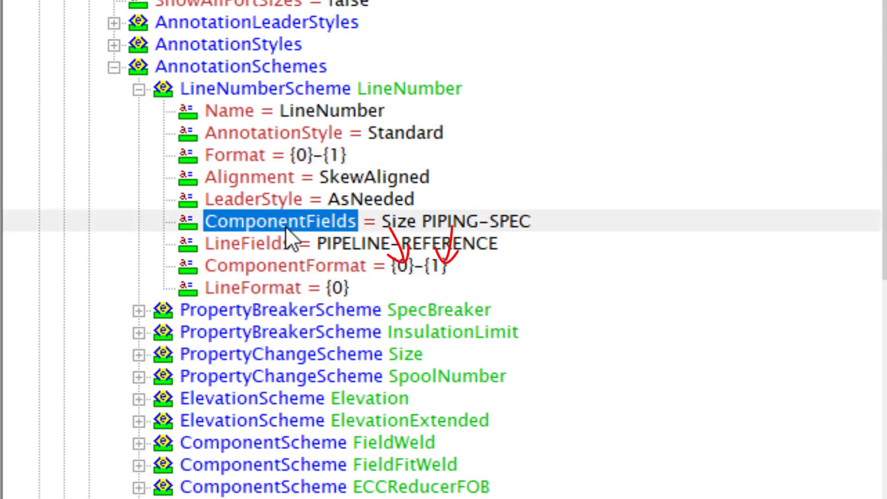
{"action": "left_click", "coordinate": [336, 264]}
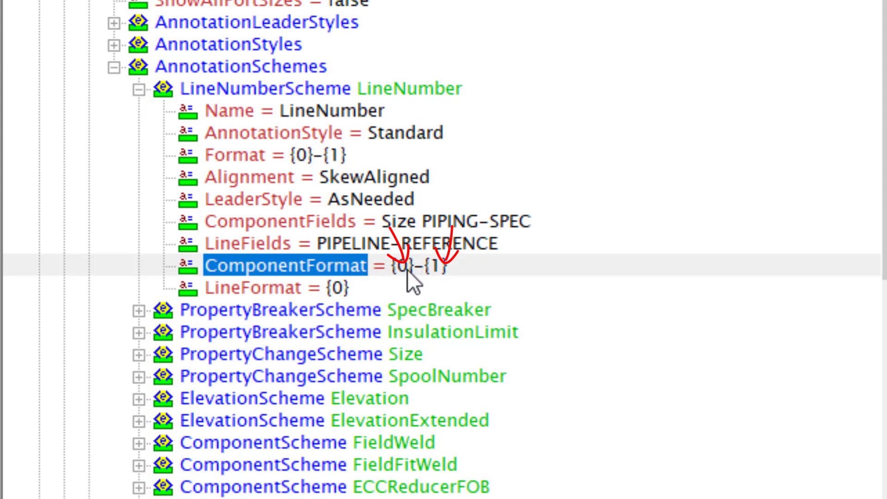
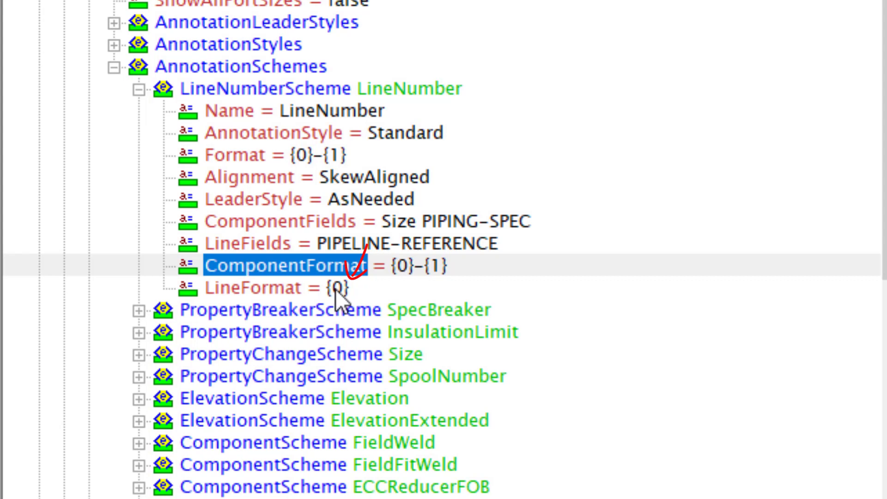
{"action": "double_click", "coordinate": [335, 289]}
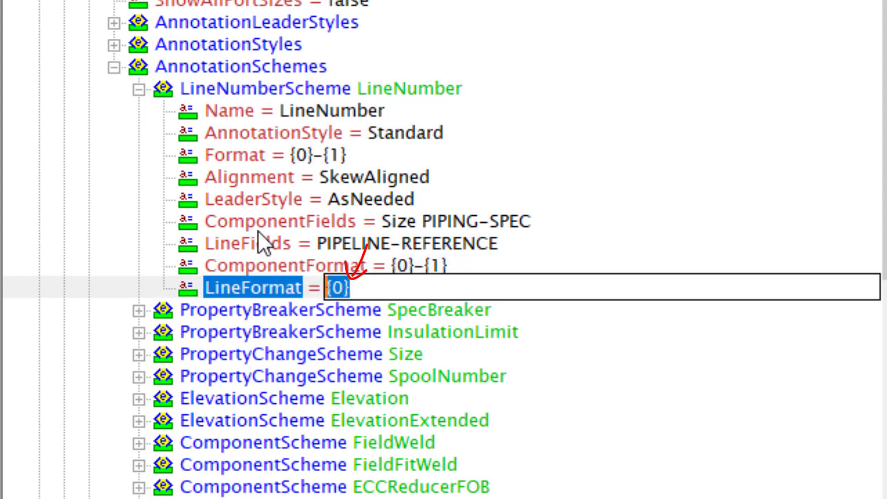
{"action": "left_click", "coordinate": [248, 245]}
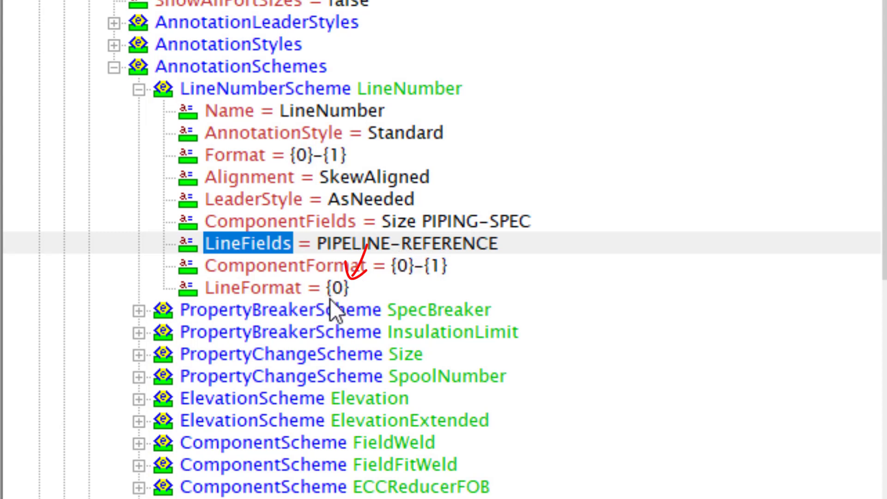
{"action": "double_click", "coordinate": [338, 288]}
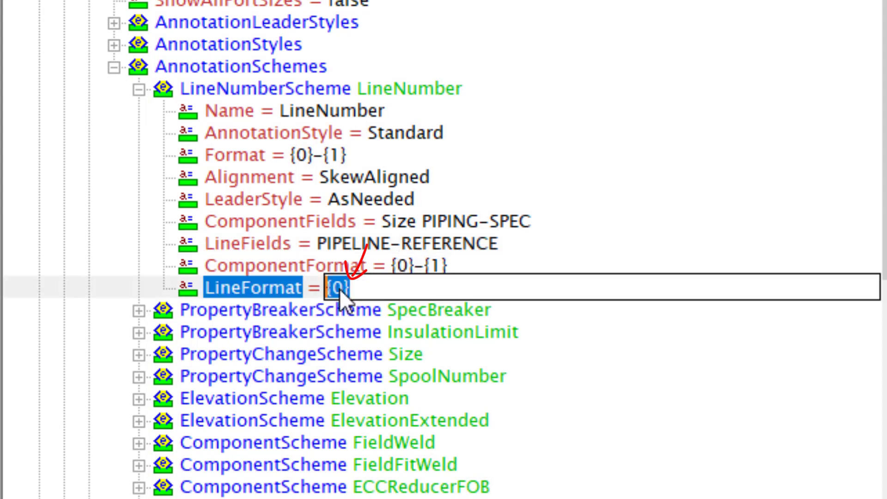
Step: Set the LineNumber scheme's LineFields to Attribute9
{"action": "double_click", "coordinate": [372, 245]}
{"action": "type", "text": "Attri"}
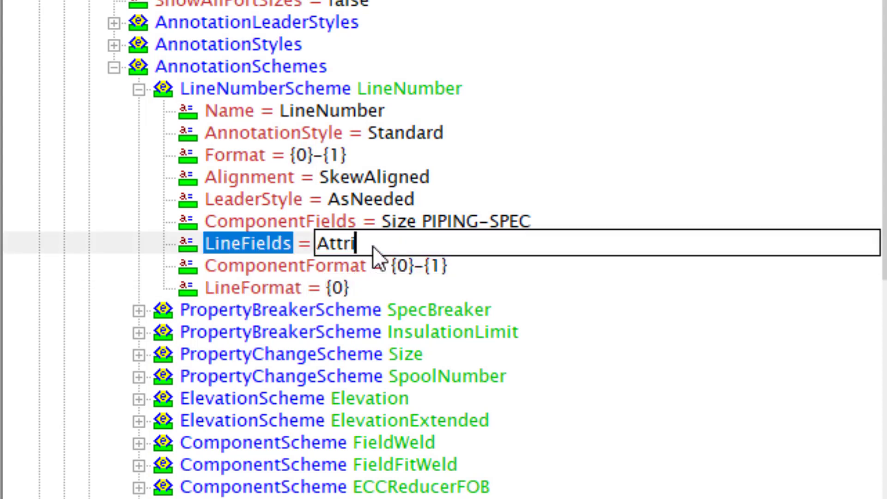
{"action": "type", "text": "bute9"}
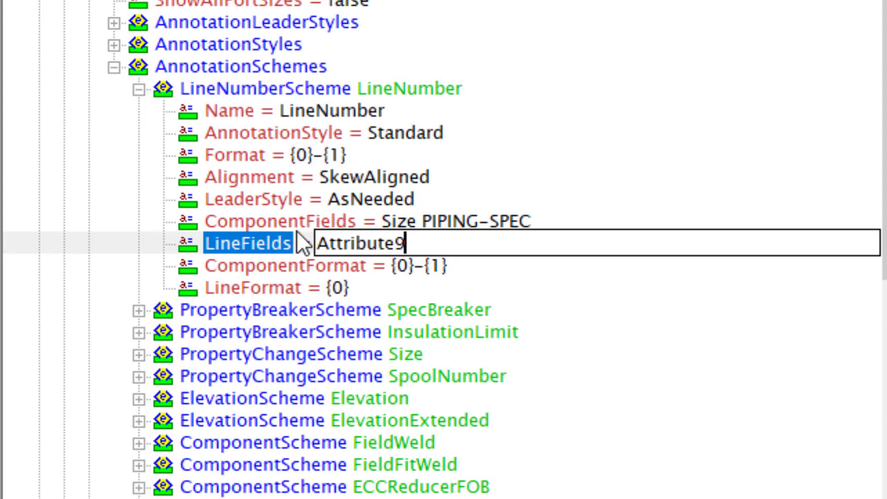
{"action": "left_click", "coordinate": [262, 245]}
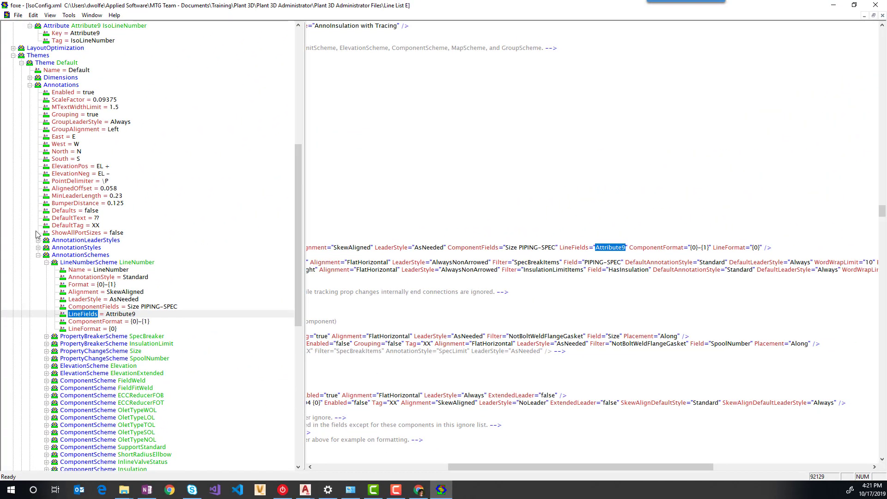
Step: Set the LineNumber scheme's Format to {1}-{0} so the component format precedes the line format
{"action": "left_click", "coordinate": [833, 5]}
{"action": "left_click", "coordinate": [738, 32]}
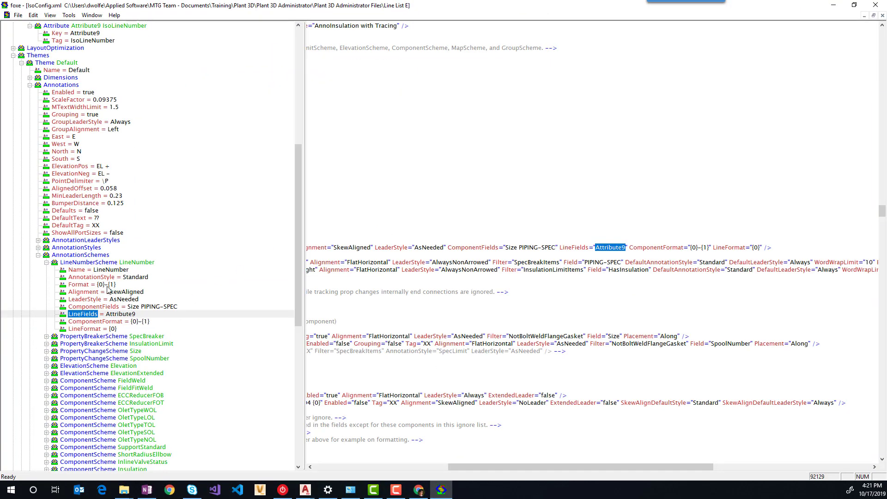
{"action": "left_click", "coordinate": [107, 285]}
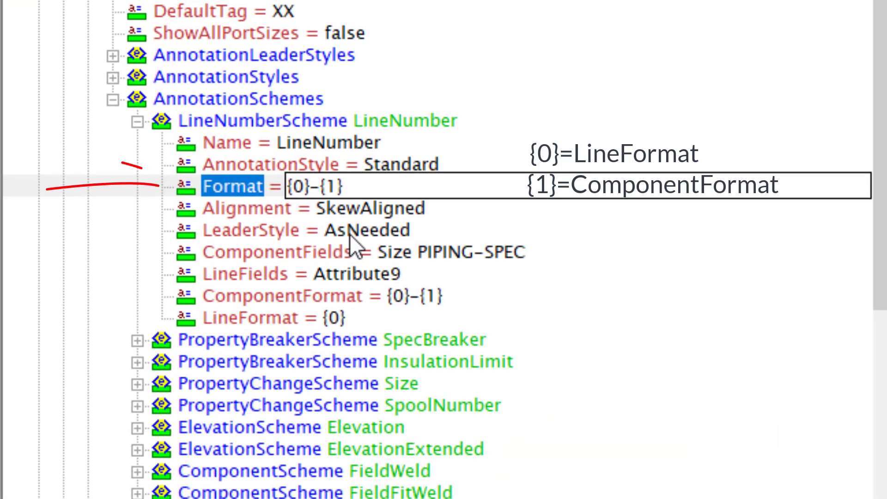
{"action": "key", "text": "BackSpace"}
{"action": "key", "text": "BackSpace"}
{"action": "key", "text": "BackSpace"}
{"action": "key", "text": "BackSpace"}
{"action": "key", "text": "End"}
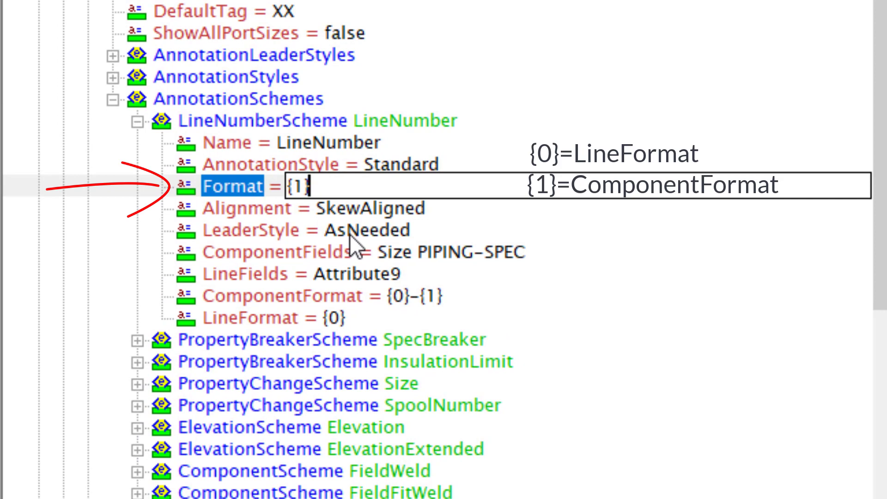
{"action": "type", "text": "-{0}"}
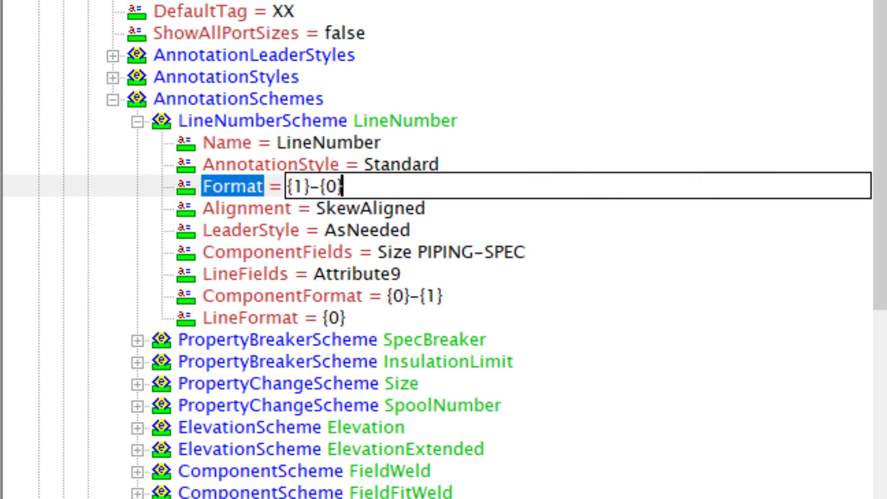
Step: Reduce the LineNumber scheme's ComponentFormat to {0} so that only the size is used
{"action": "left_click", "coordinate": [434, 297]}
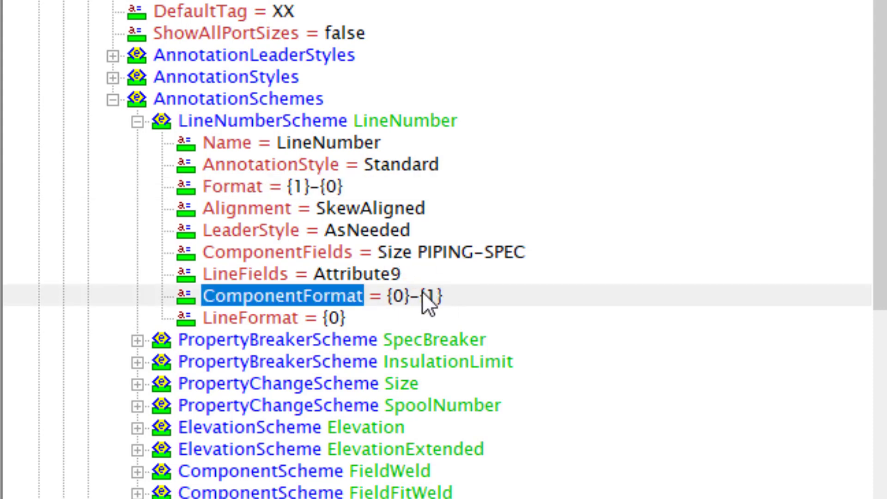
{"action": "left_click", "coordinate": [412, 292]}
{"action": "key", "text": "Delete"}
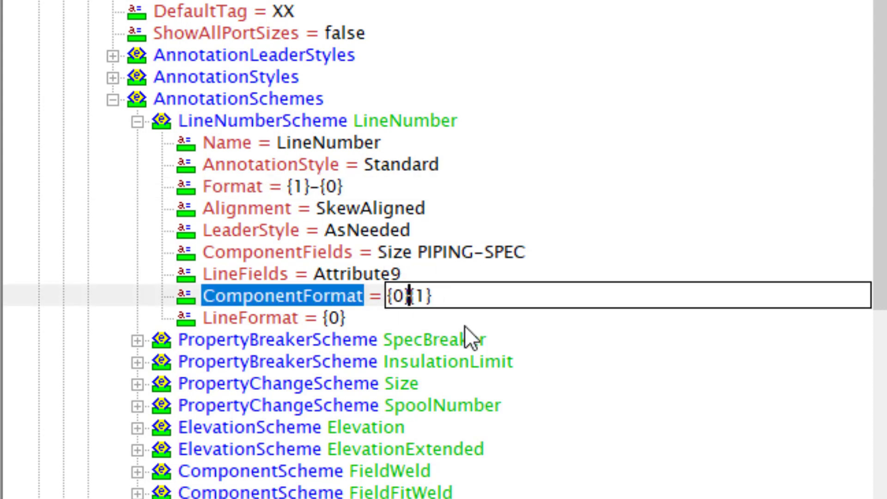
{"action": "key", "text": "Delete"}
{"action": "key", "text": "Delete"}
{"action": "key", "text": "Delete"}
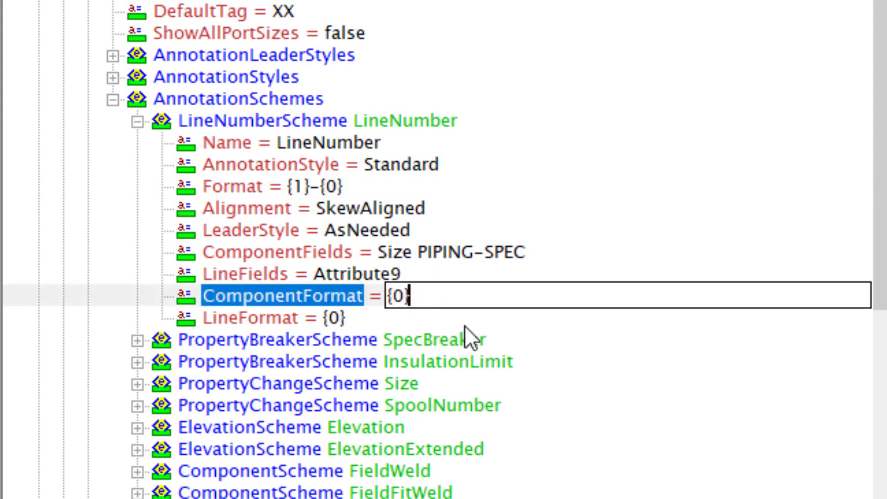
{"action": "left_click", "coordinate": [321, 296]}
Step: Check the LineNumber scheme's Format value and save IsoConfig.xml
{"action": "left_click", "coordinate": [255, 185]}
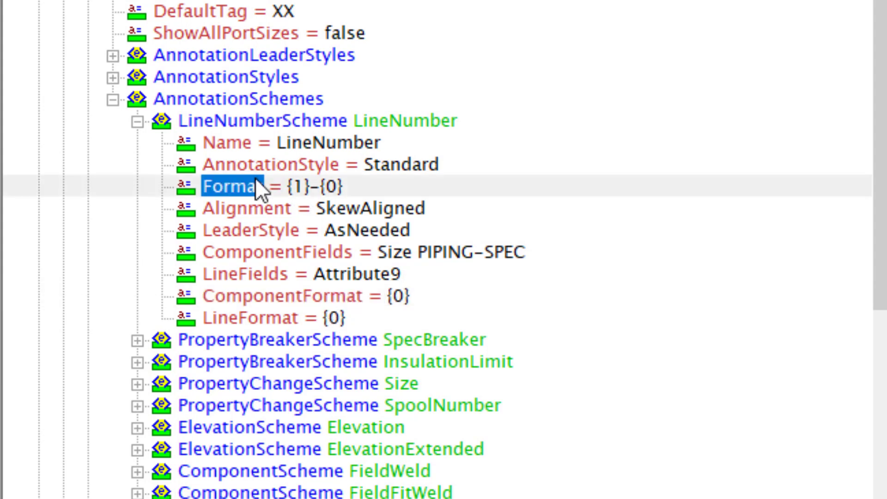
{"action": "left_click", "coordinate": [301, 185]}
{"action": "left_click", "coordinate": [336, 187]}
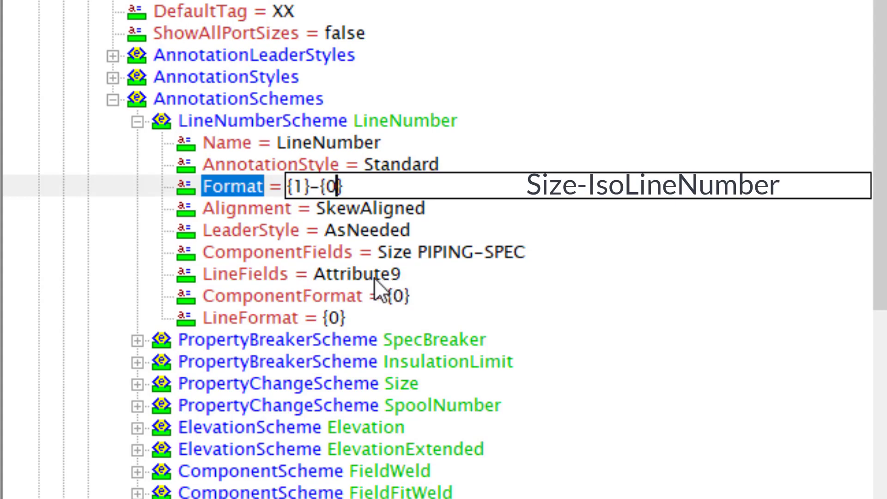
{"action": "left_click", "coordinate": [237, 186]}
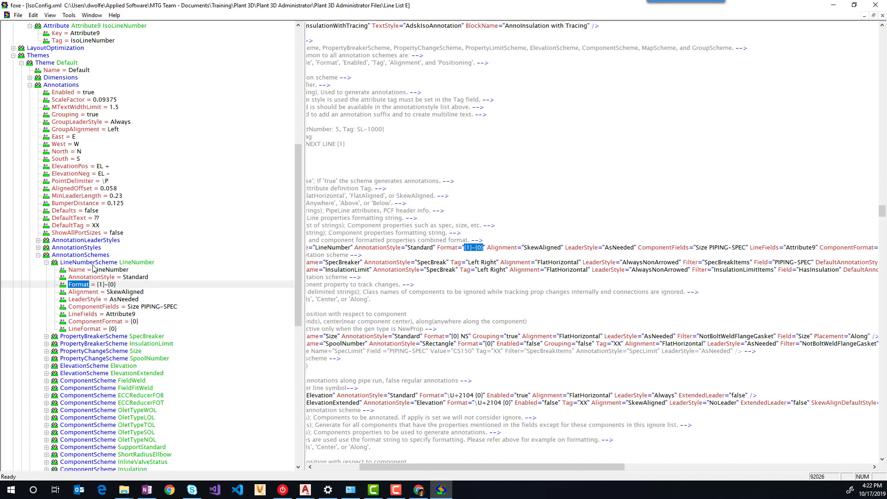
{"action": "left_click", "coordinate": [18, 15]}
{"action": "left_click", "coordinate": [30, 66]}
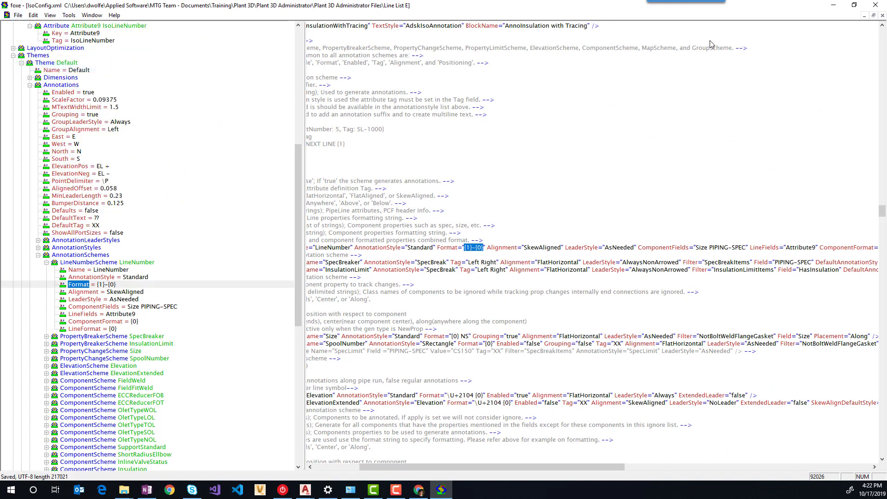
Step: Switch to AutoCAD Plant 3D and create a production isometric of line 1001 in the Final_ANSI-B style, without overwriting the existing one
{"action": "left_click", "coordinate": [833, 5]}
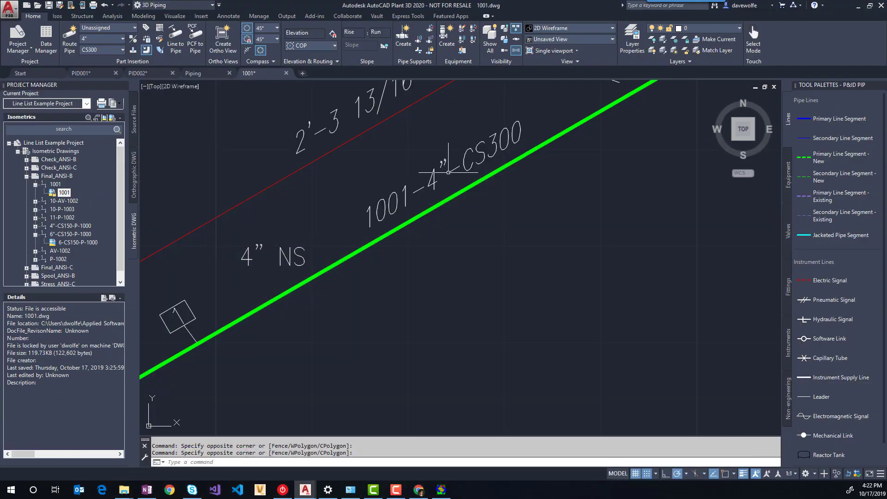
{"action": "right_click", "coordinate": [54, 185]}
{"action": "left_click", "coordinate": [81, 228]}
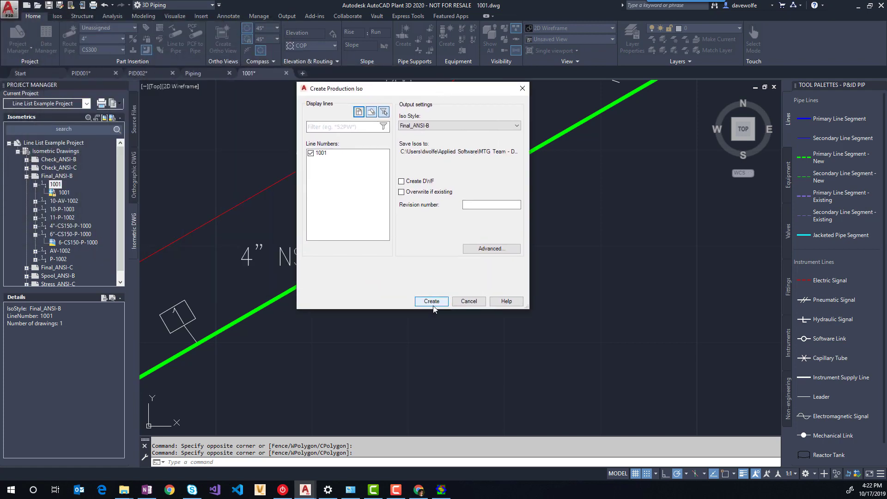
{"action": "left_click", "coordinate": [432, 301]}
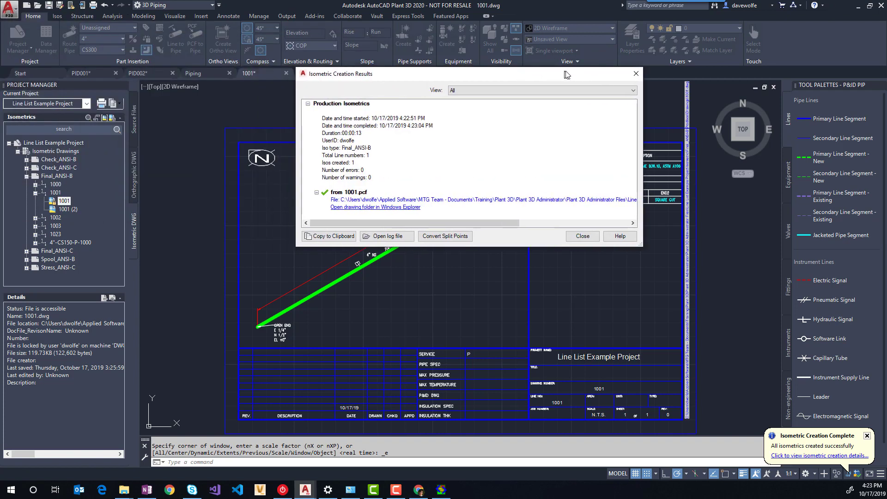
Step: Open the newly created isometric 1001 (2) and examine the line number annotation along the pipe
{"action": "double_click", "coordinate": [530, 211]}
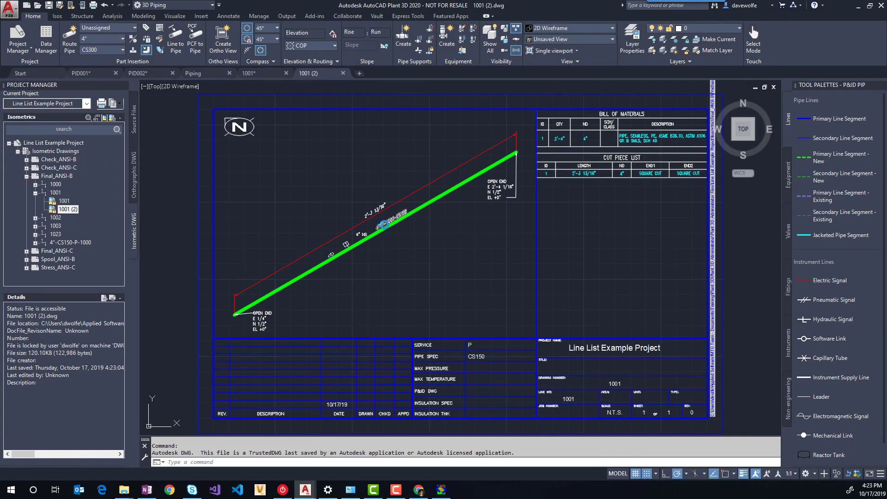
{"action": "scroll", "coordinate": [375, 233], "scroll_direction": "up", "scroll_amount": 2}
{"action": "scroll", "coordinate": [375, 233], "scroll_direction": "up", "scroll_amount": 5}
{"action": "scroll", "coordinate": [364, 233], "scroll_direction": "down", "scroll_amount": 1}
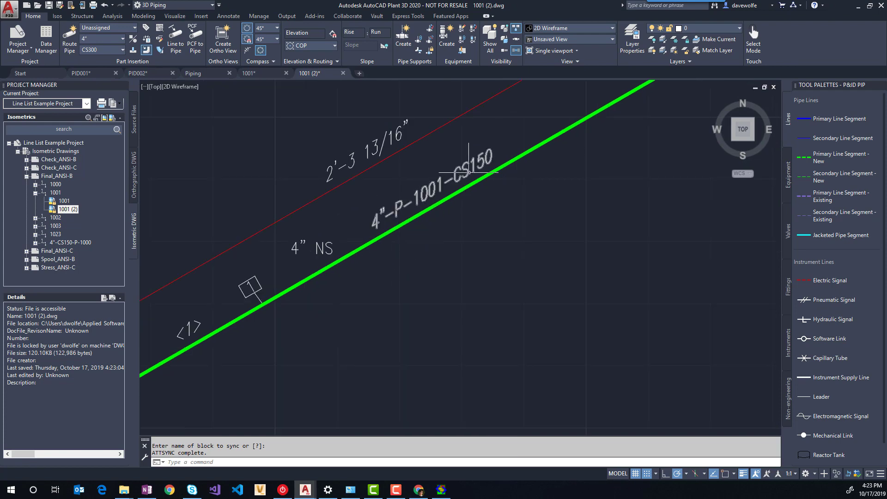
{"action": "scroll", "coordinate": [451, 177], "scroll_direction": "down", "scroll_amount": 3}
{"action": "middle_click_drag", "start_coordinate": [544, 263], "coordinate": [416, 263]}
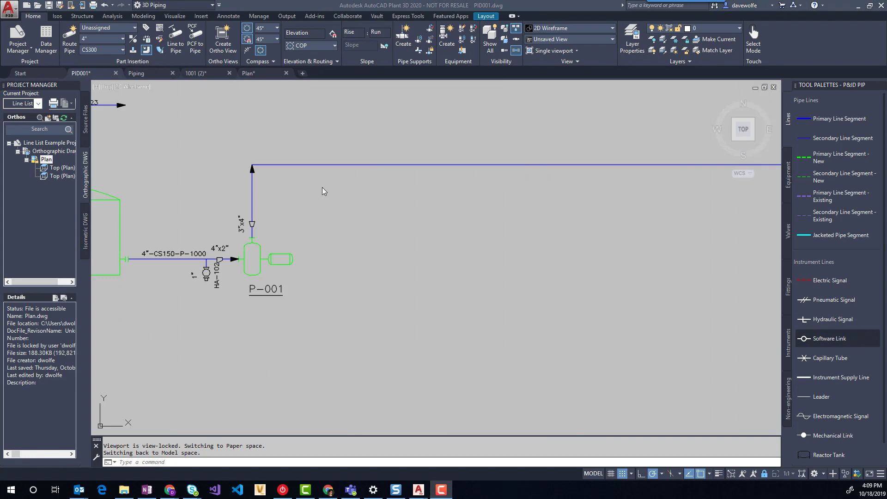
Step: In PID001, assign the tag 4"-P-1001-CS150 to the line leaving pump P-001 and place a Pipeline Tag annotation on its horizontal run
{"action": "left_click_drag", "start_coordinate": [323, 191], "coordinate": [276, 142]}
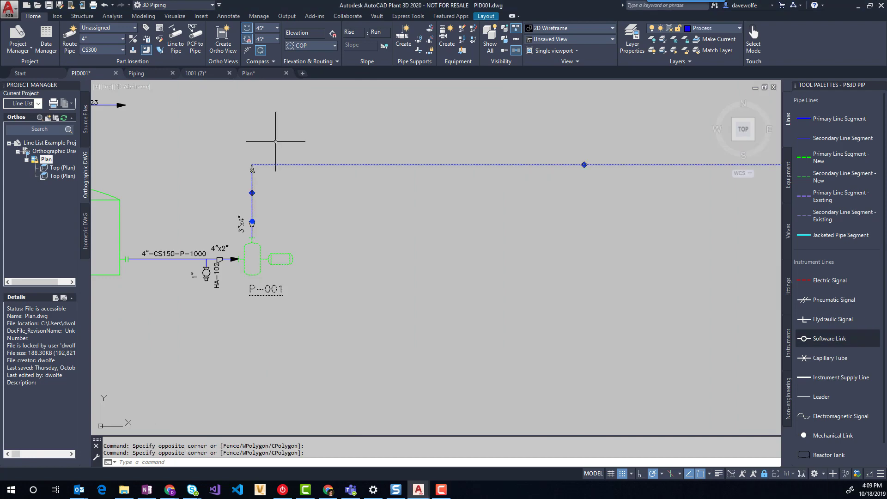
{"action": "right_click", "coordinate": [325, 137]}
{"action": "left_click", "coordinate": [395, 167]}
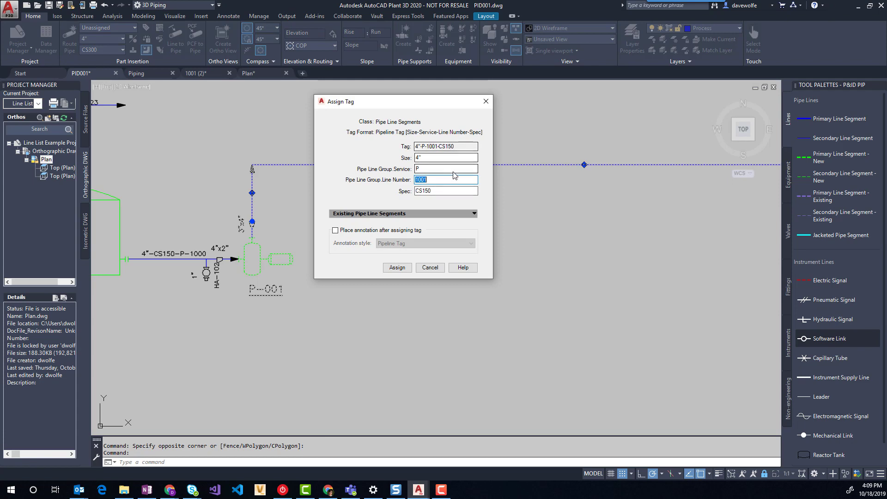
{"action": "left_click", "coordinate": [371, 230]}
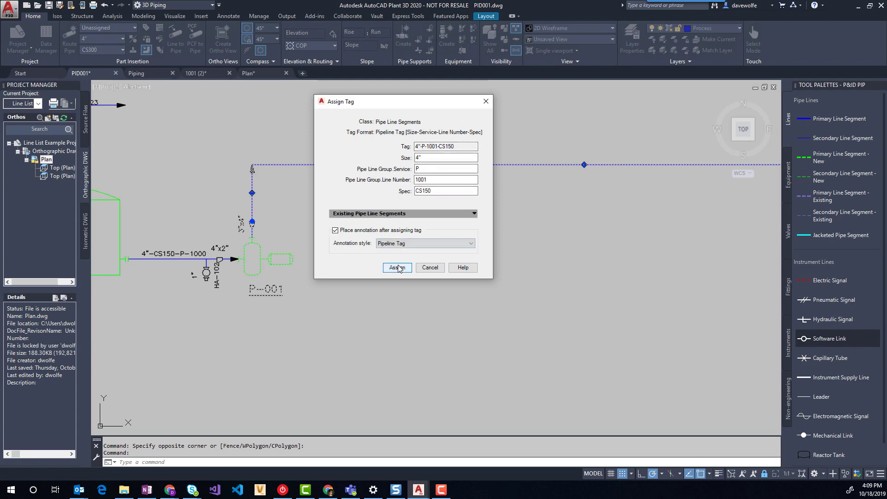
{"action": "left_click", "coordinate": [398, 268]}
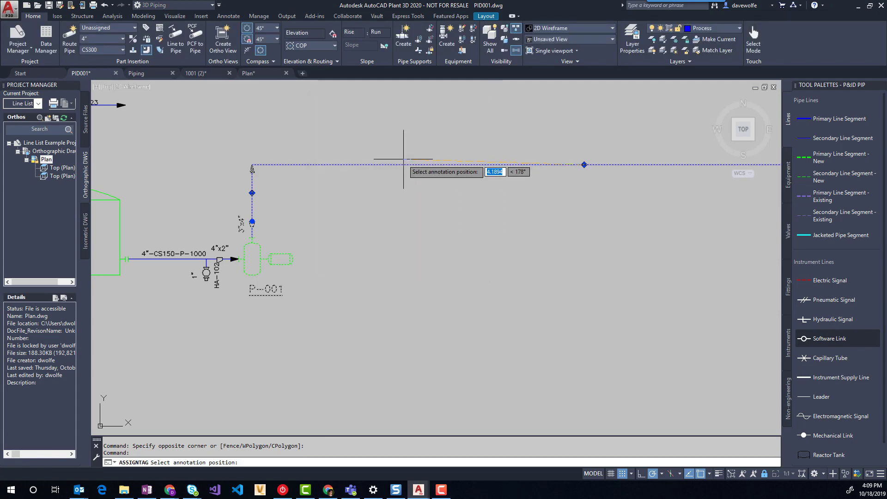
{"action": "left_click", "coordinate": [403, 159]}
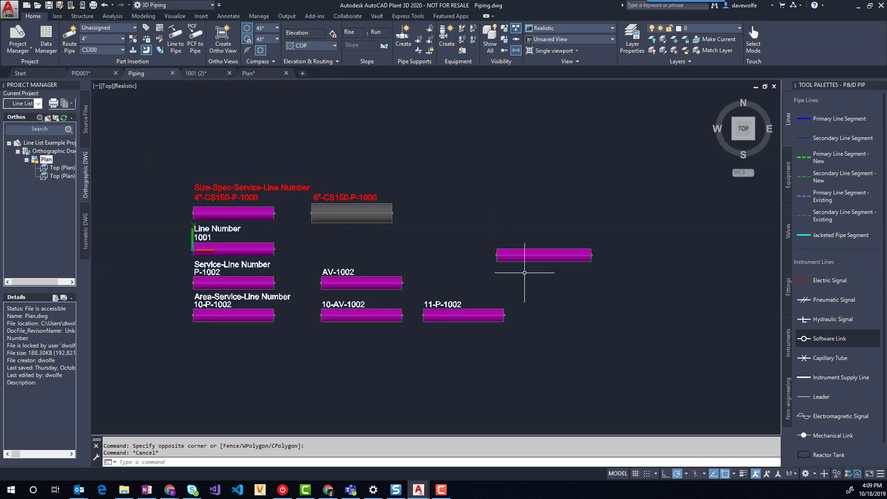
Step: In the Piping model, examine the Line Number Tag choices of the pipe labelled 1001 and line 1001's segments in PID001's P&ID Line List
{"action": "left_click", "coordinate": [234, 249]}
{"action": "right_click", "coordinate": [308, 151]}
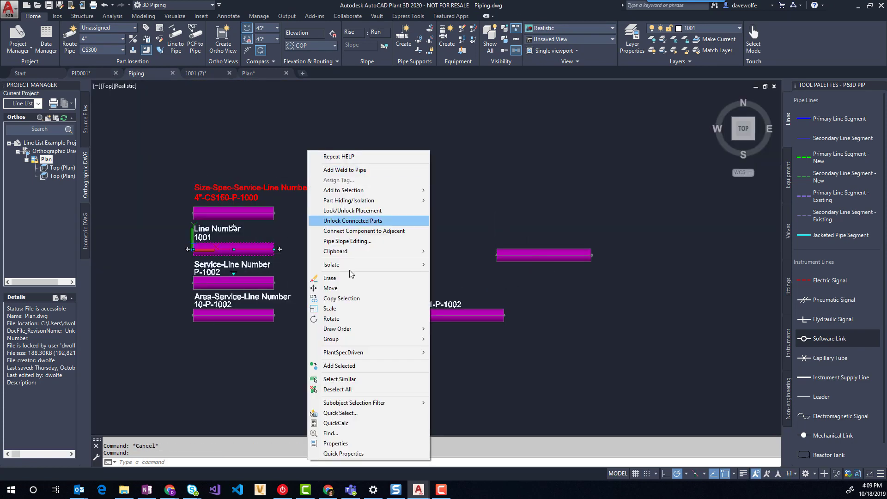
{"action": "left_click", "coordinate": [335, 444]}
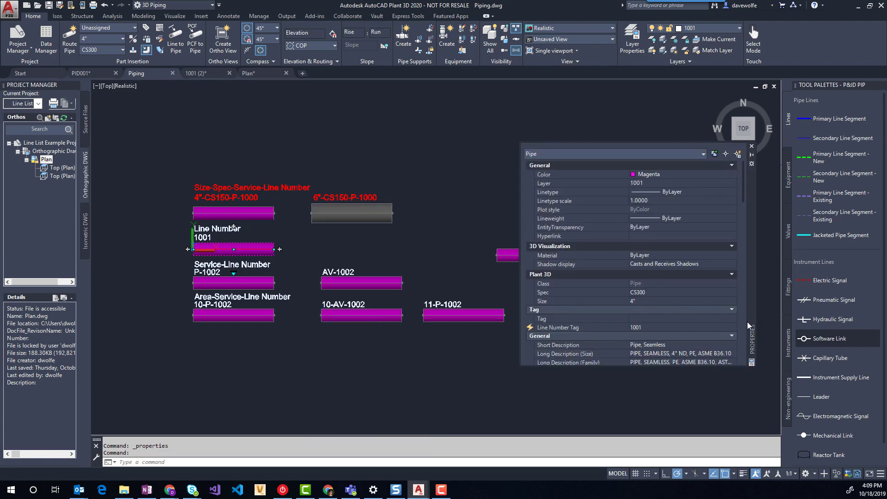
{"action": "left_click", "coordinate": [734, 326]}
{"action": "left_click", "coordinate": [734, 327]}
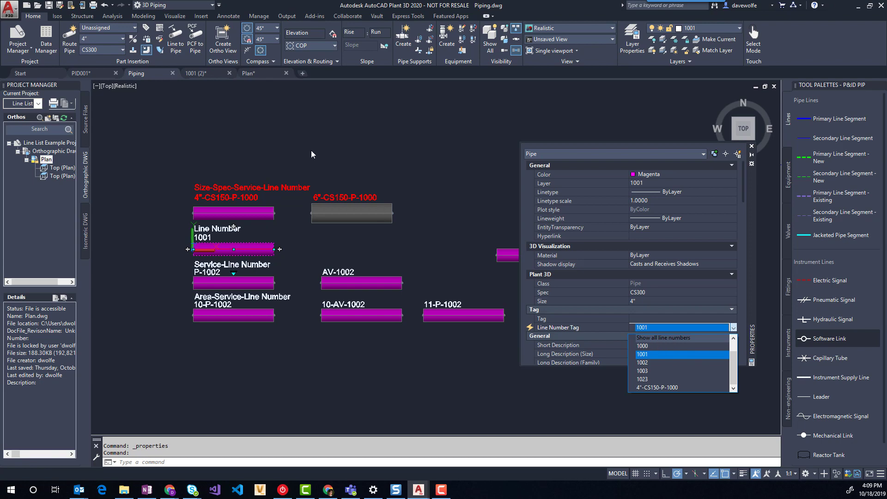
{"action": "key", "text": "Escape"}
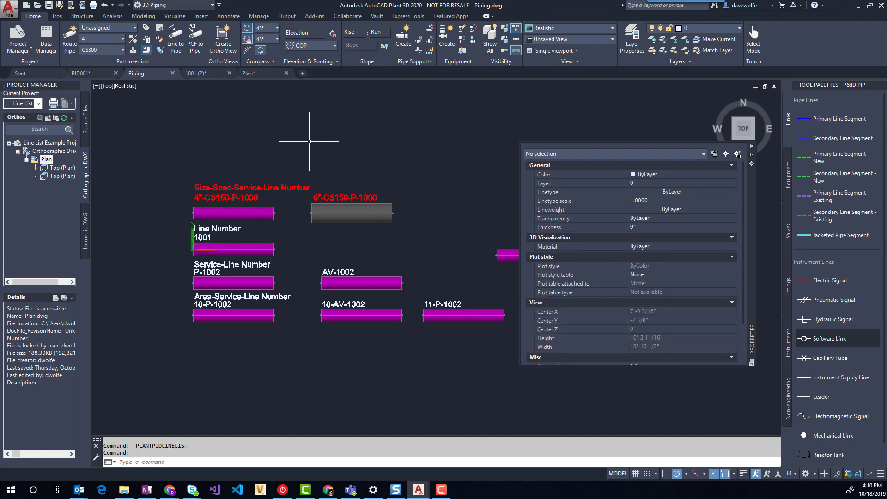
{"action": "left_click", "coordinate": [146, 43]}
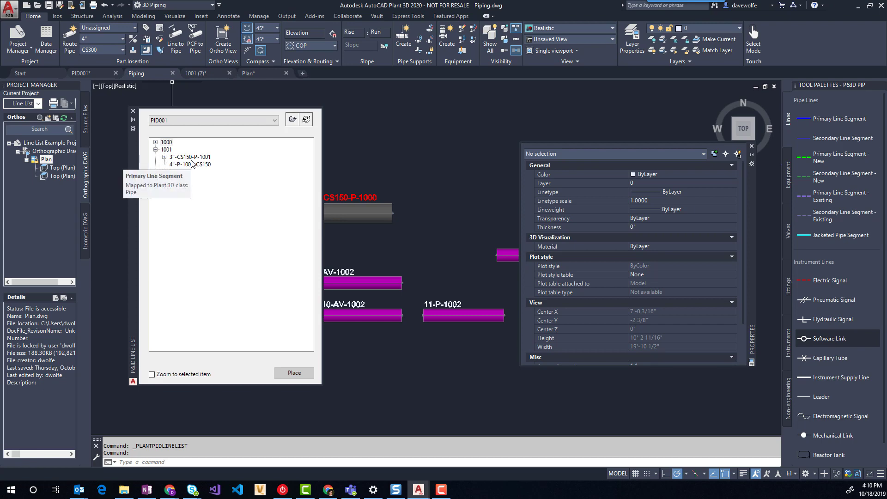
{"action": "left_click", "coordinate": [133, 112]}
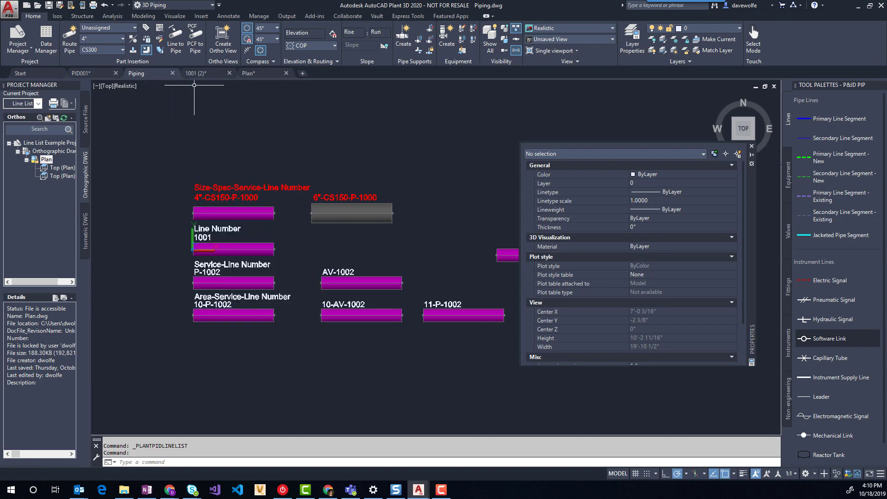
Step: Switch to the Plan orthographic drawing and examine the pipe line number annotations in the lower view
{"action": "left_click", "coordinate": [248, 73]}
{"action": "scroll", "coordinate": [253, 261], "scroll_direction": "down", "scroll_amount": 4}
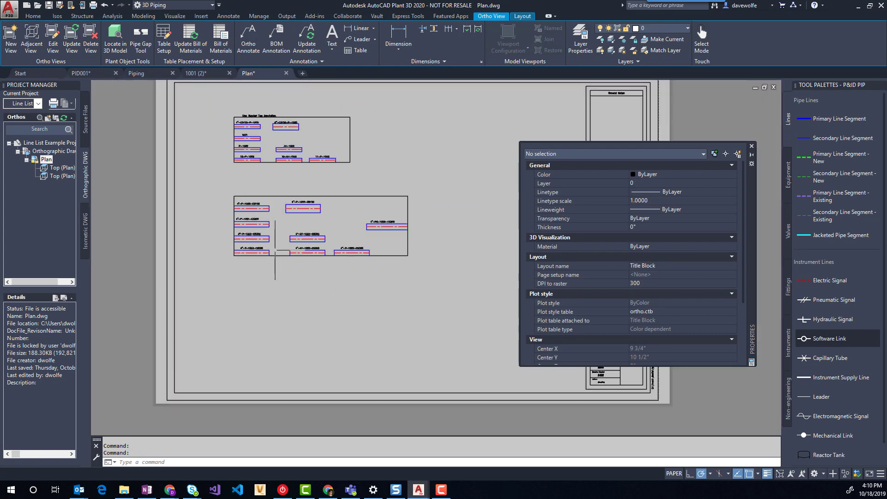
{"action": "scroll", "coordinate": [177, 176], "scroll_direction": "up", "scroll_amount": 4}
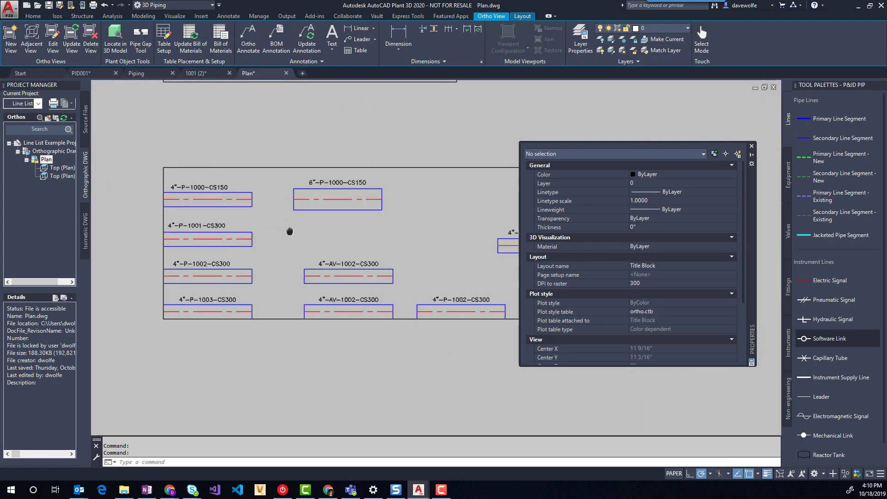
{"action": "scroll", "coordinate": [291, 231], "scroll_direction": "down", "scroll_amount": 2}
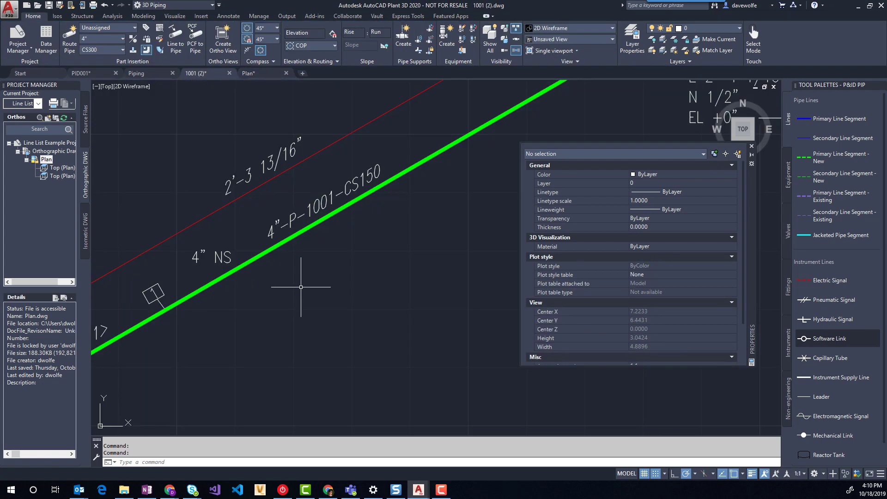